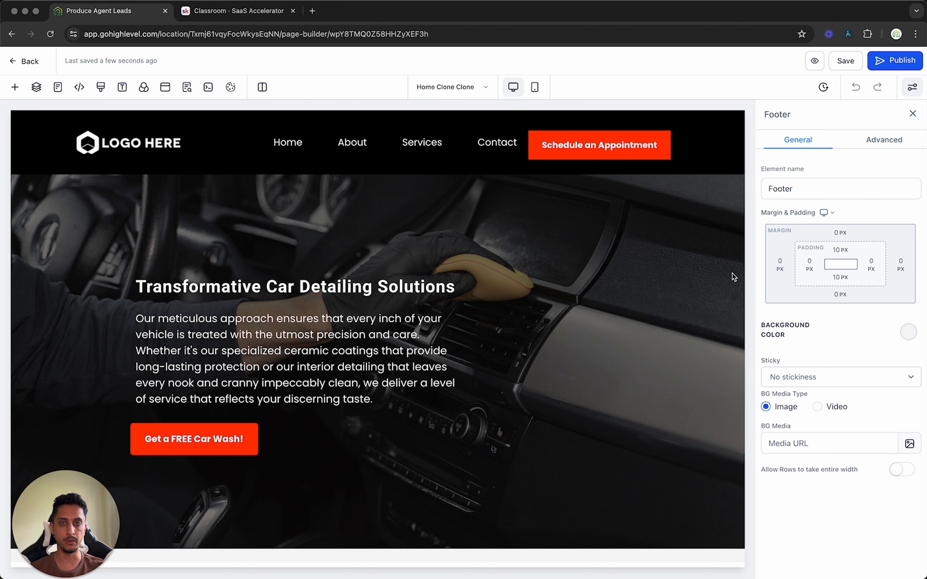
left_click(139, 146)
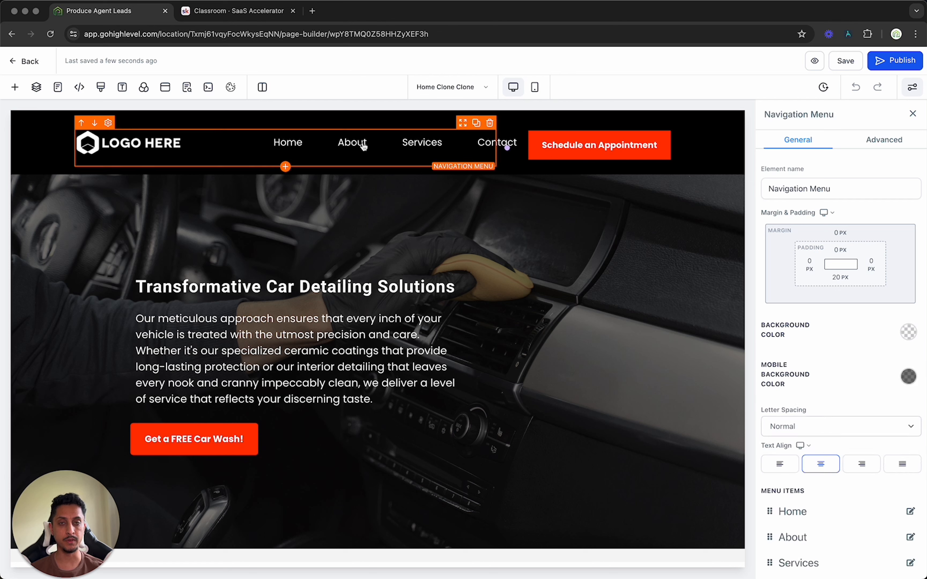
left_click(268, 370)
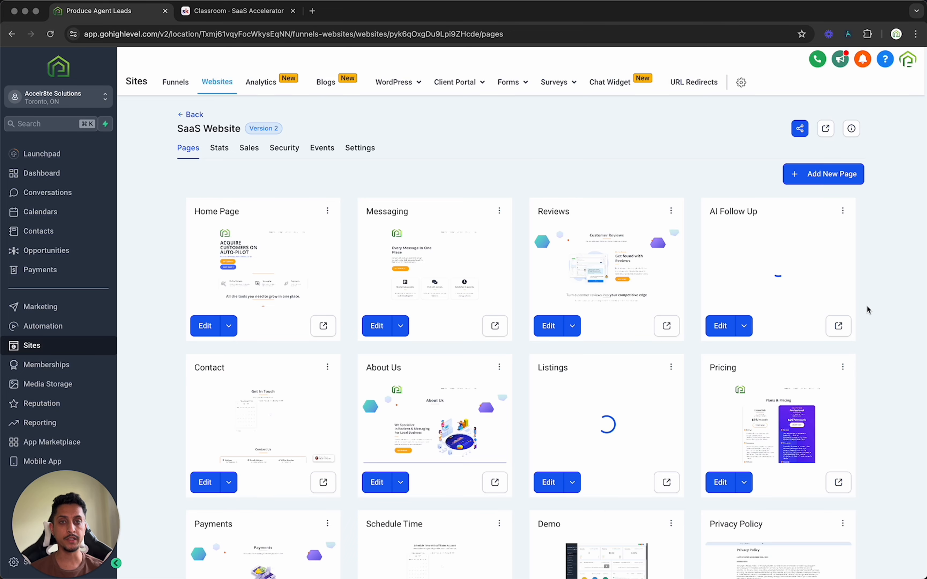
scroll(866, 305, "down", 1)
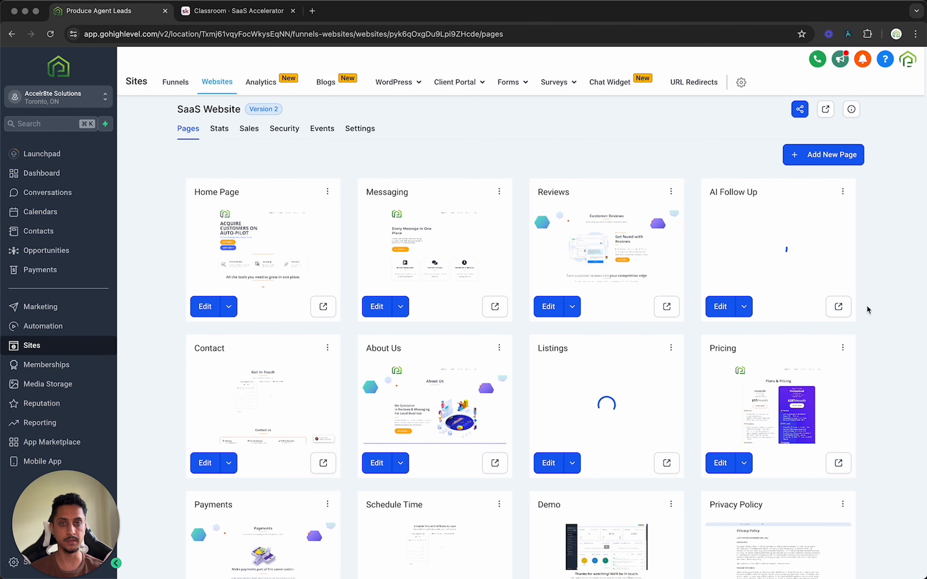
scroll(866, 305, "down", 2)
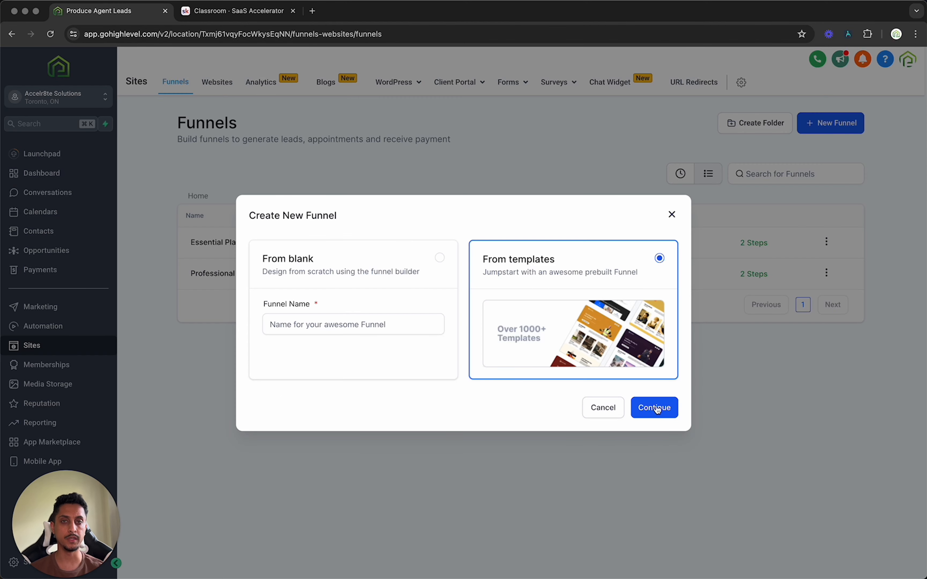
left_click(655, 408)
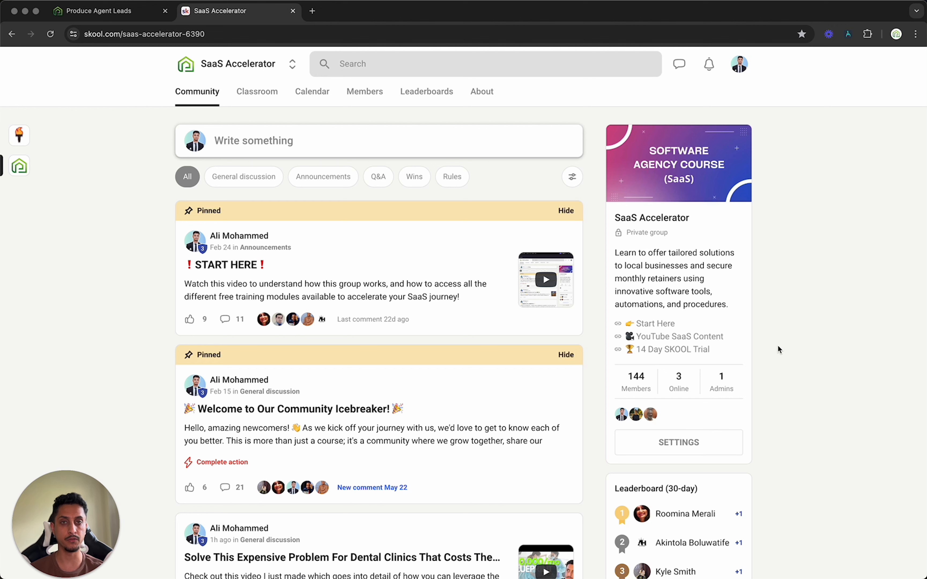
- Look at the Getting Started course in the SaaS Accelerator classroom on Skool, and switch back to HighLevel
left_click(270, 94)
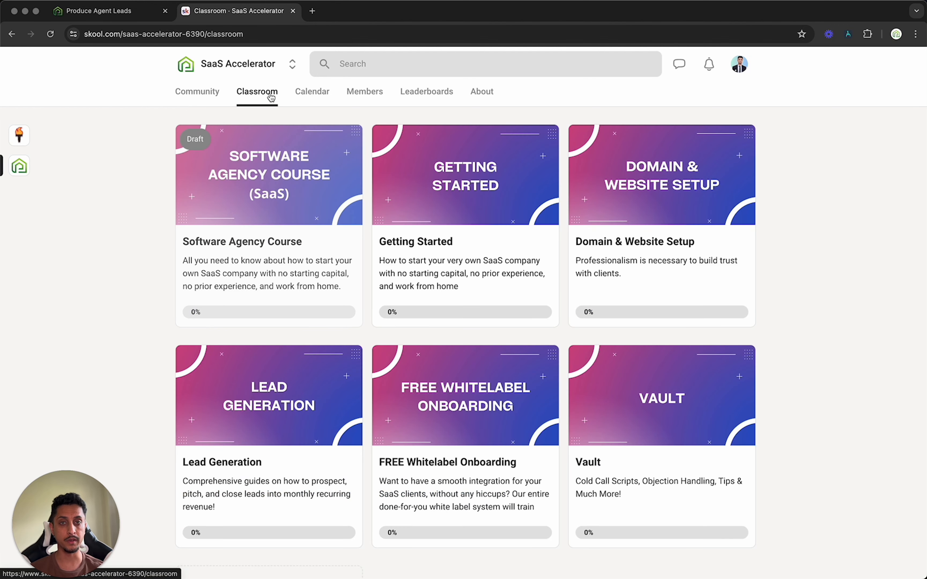
left_click(377, 268)
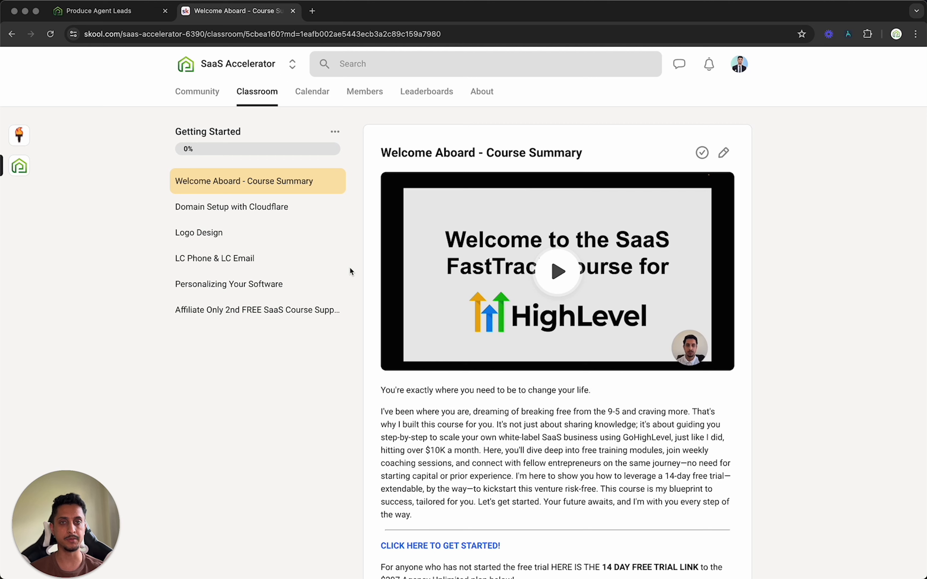
key("ctrl+shift+Tab")
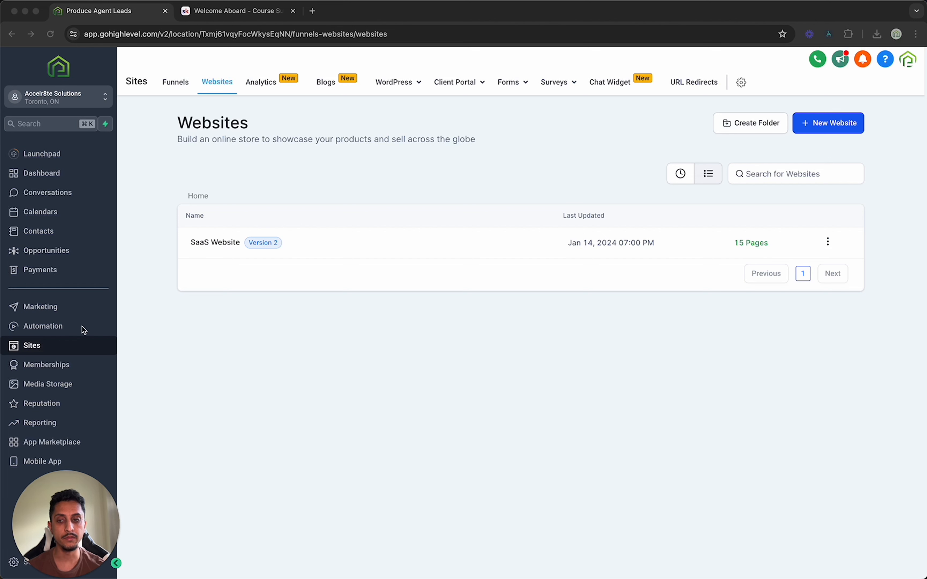
- Start a new website from templates in the Sites area and open the template library
left_click(40, 346)
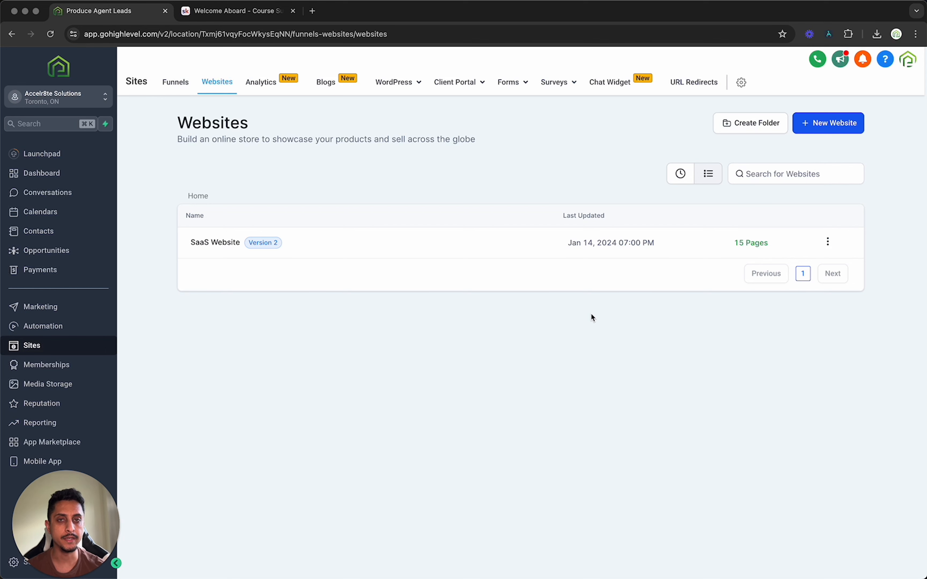
left_click(739, 123)
left_click(535, 378)
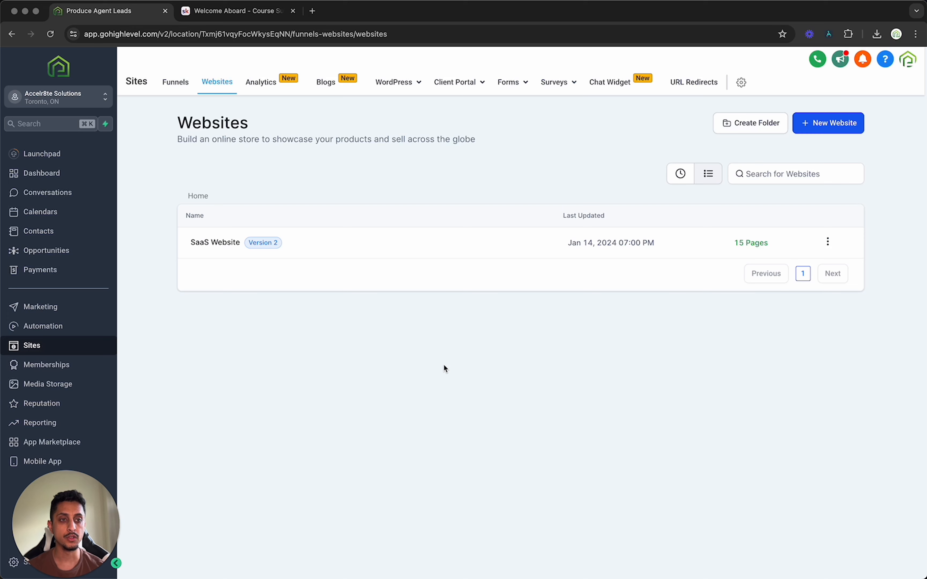
left_click(833, 126)
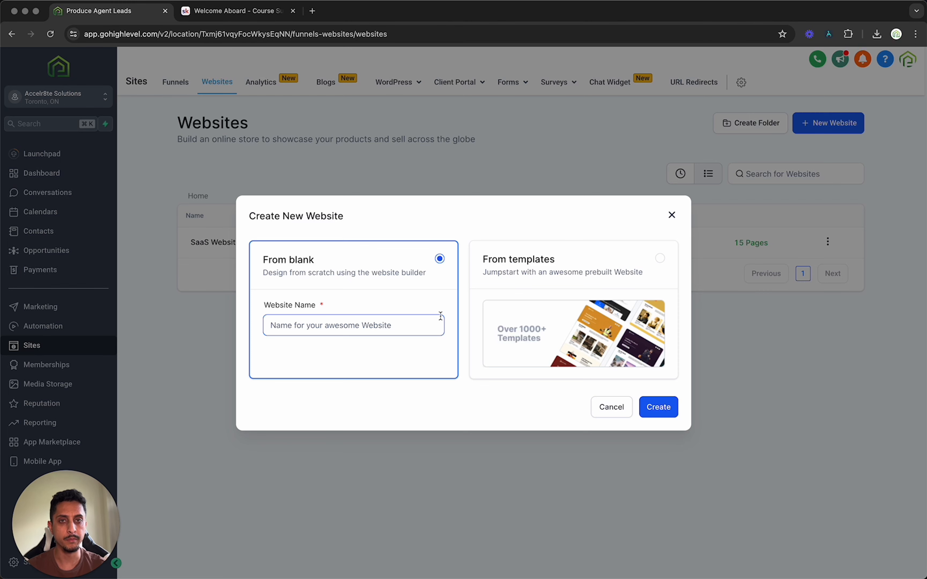
left_click(546, 320)
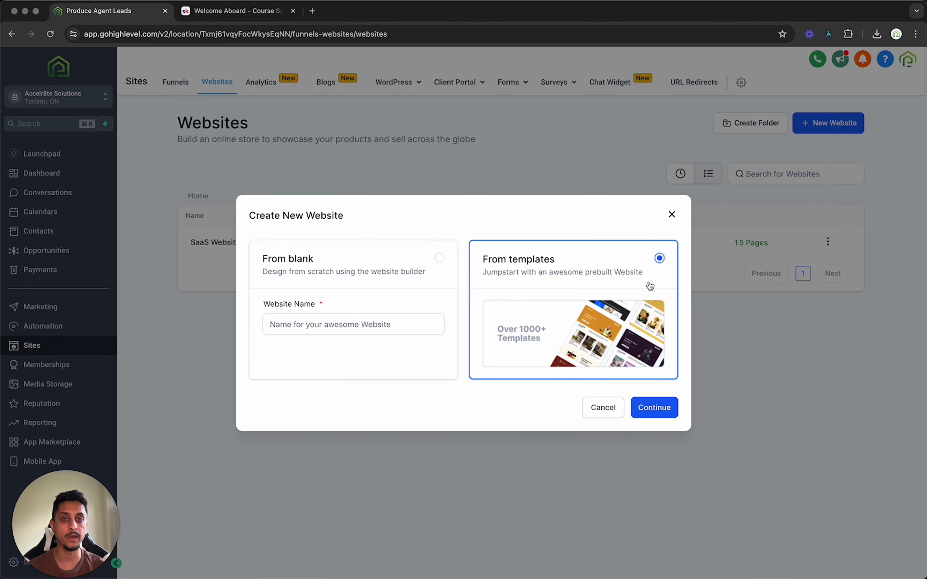
left_click(660, 405)
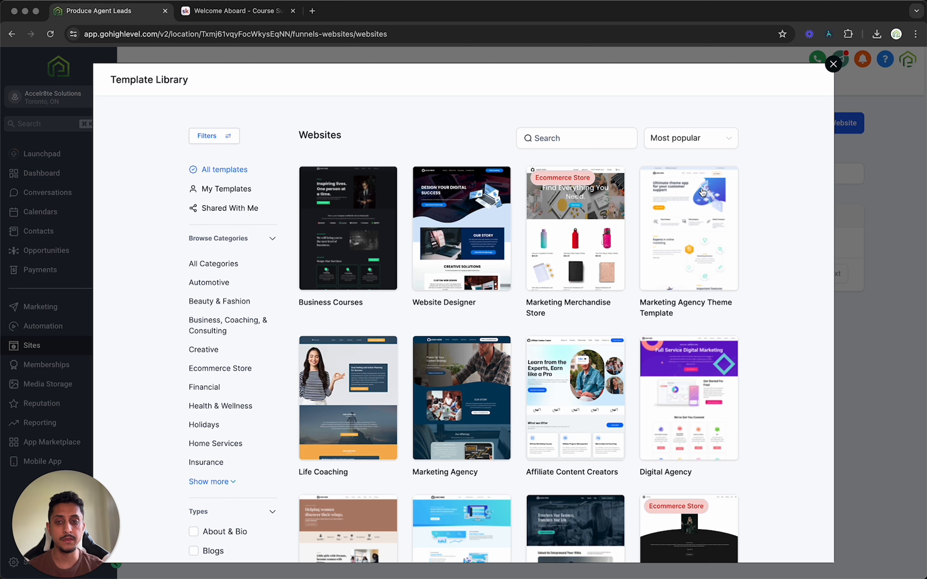
- Search the website templates for "hair stylist" and shorten the search term to "hair"
left_click(587, 136)
type("hair stylist")
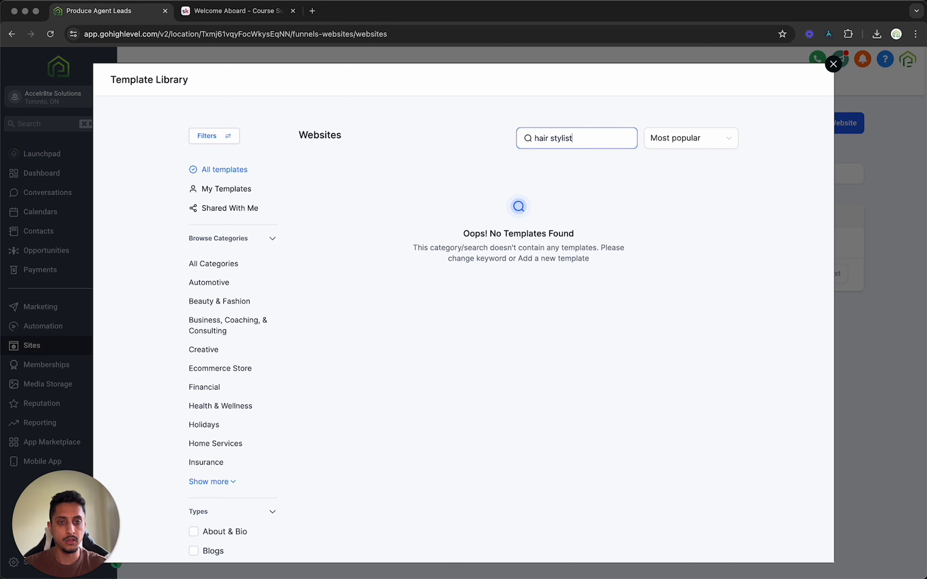
key("BackSpace")
key("BackSpace")
key("BackSpace")
key("BackSpace")
key("BackSpace")
key("BackSpace")
key("BackSpace")
key("BackSpace")
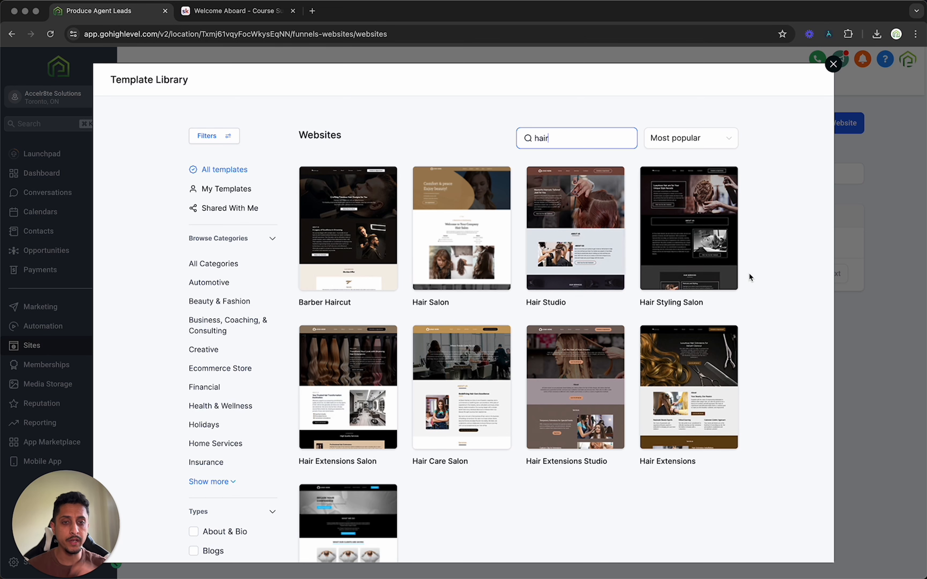
- Browse the hair-related website templates and open the Barber Haircut template
scroll(749, 272, "down", 3)
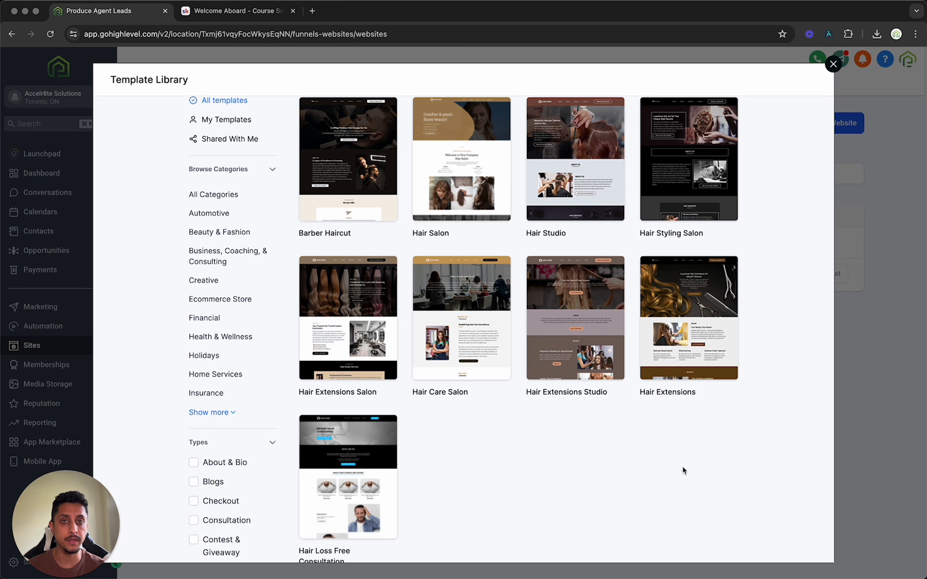
mouse_move(354, 180)
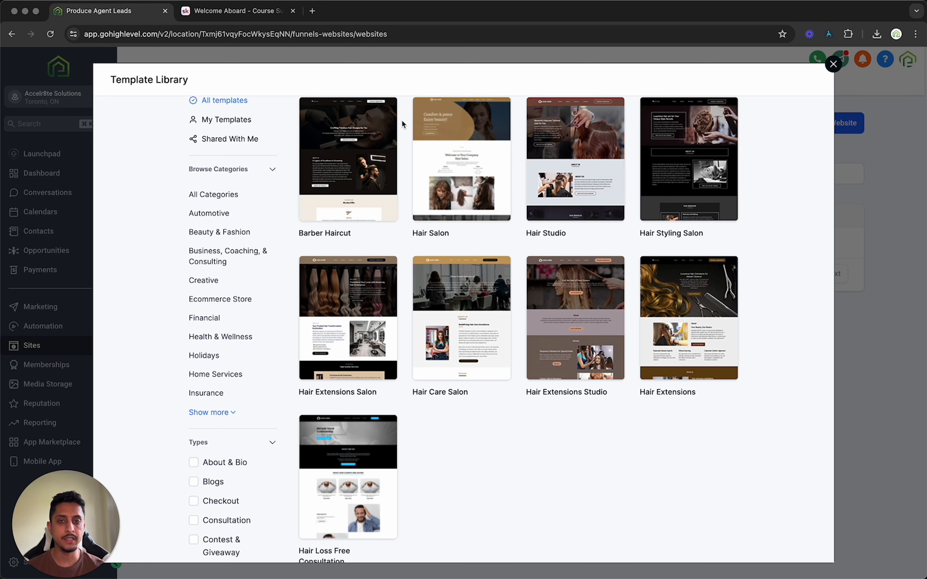
scroll(406, 130, "up", 1)
left_click(365, 178)
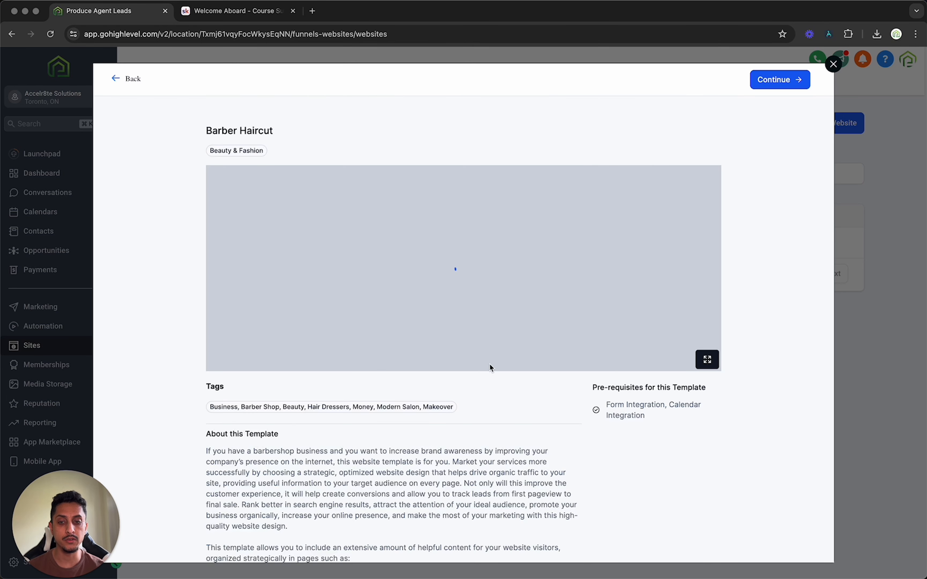
- Read through the Barber Haircut template's description and included pages, and continue with this template
scroll(426, 485, "down", 2)
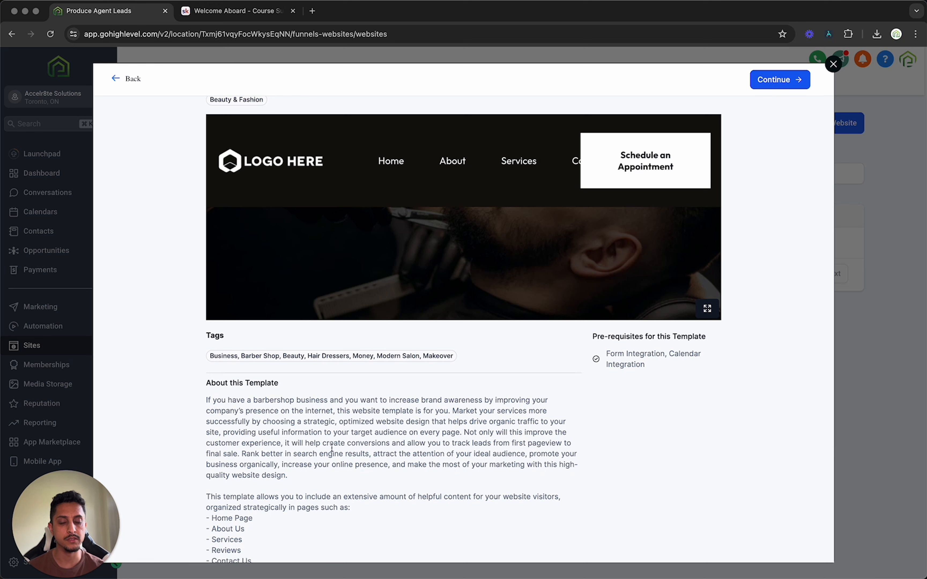
scroll(354, 471, "down", 6)
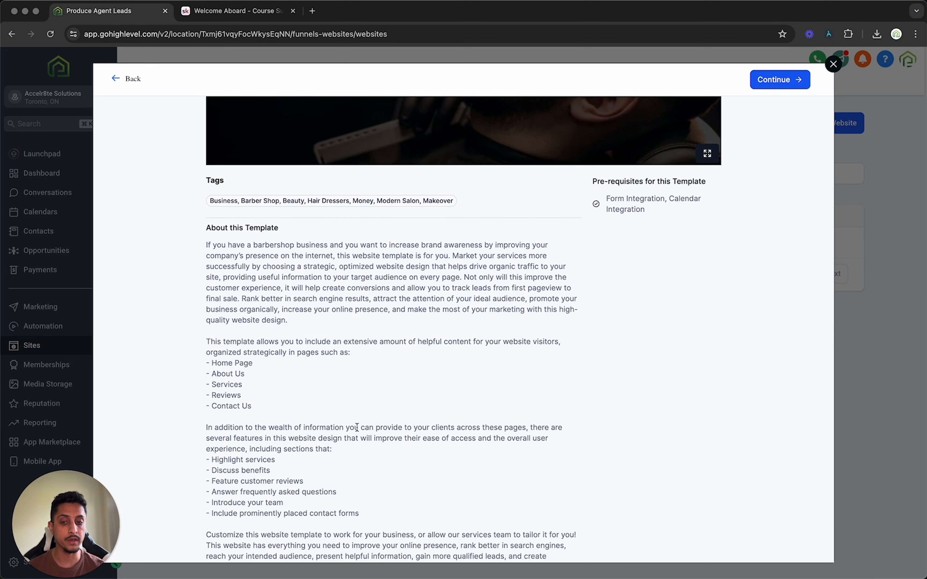
scroll(356, 426, "down", 1)
scroll(356, 427, "up", 8)
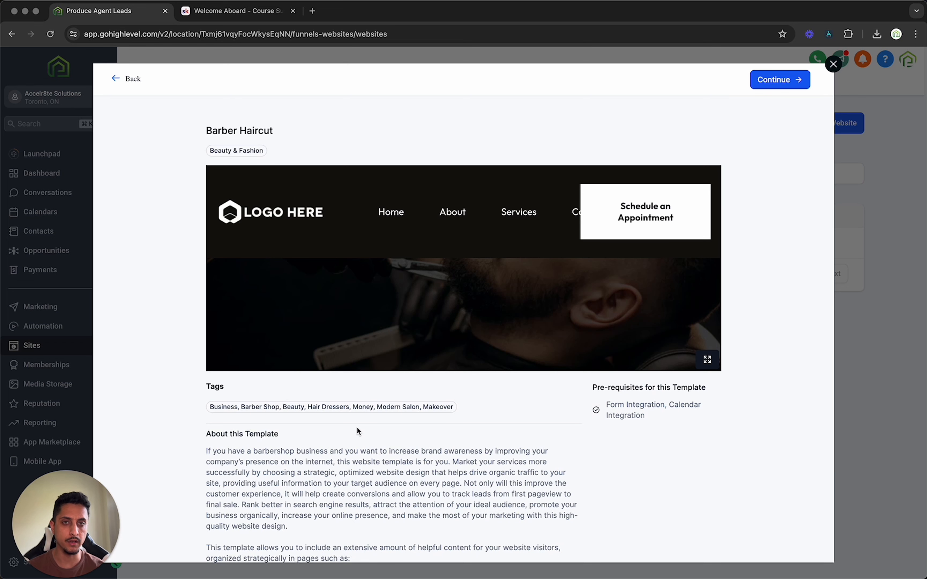
left_click(780, 78)
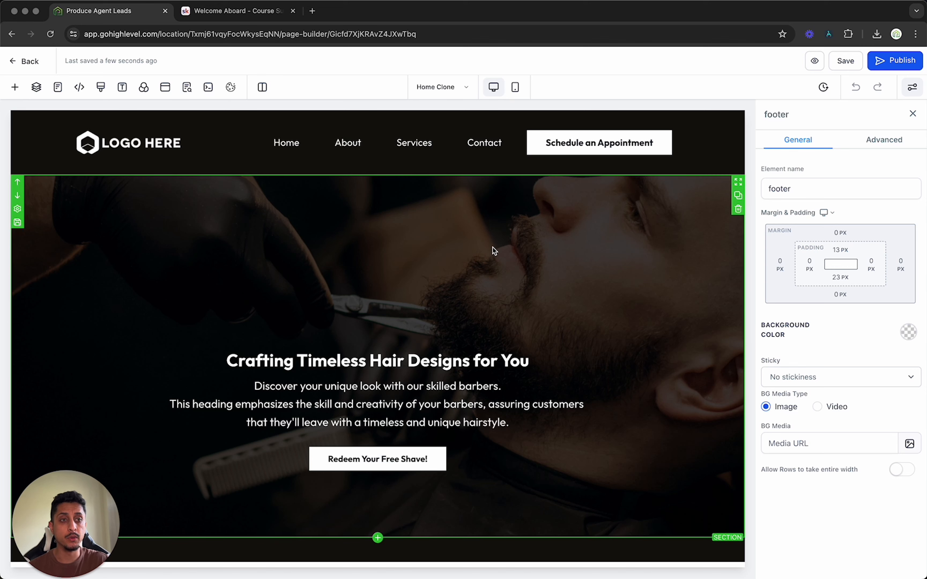
- Preview the barber website's home page and examine its sections, from the hero, services, reviews and team to the FAQs and footer
left_click(813, 71)
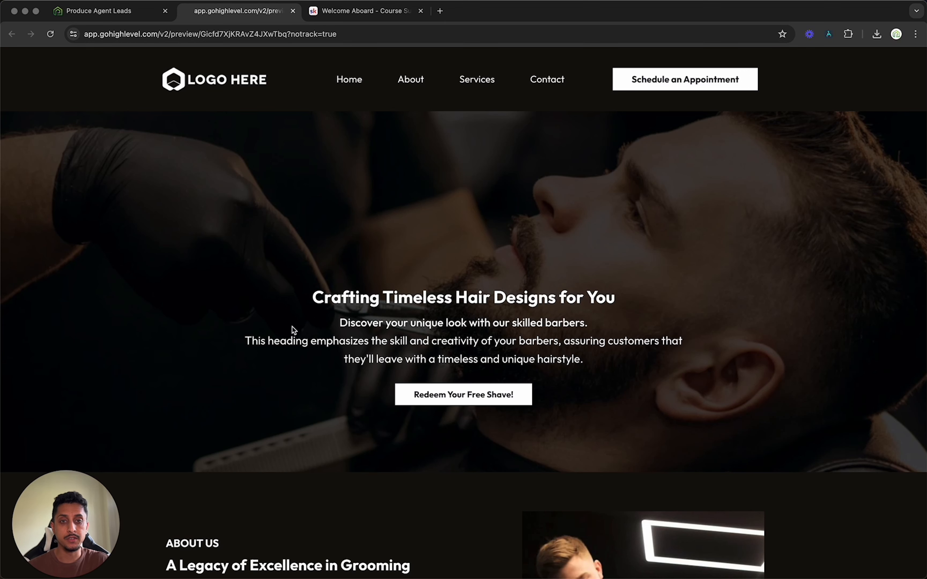
scroll(292, 327, "down", 2)
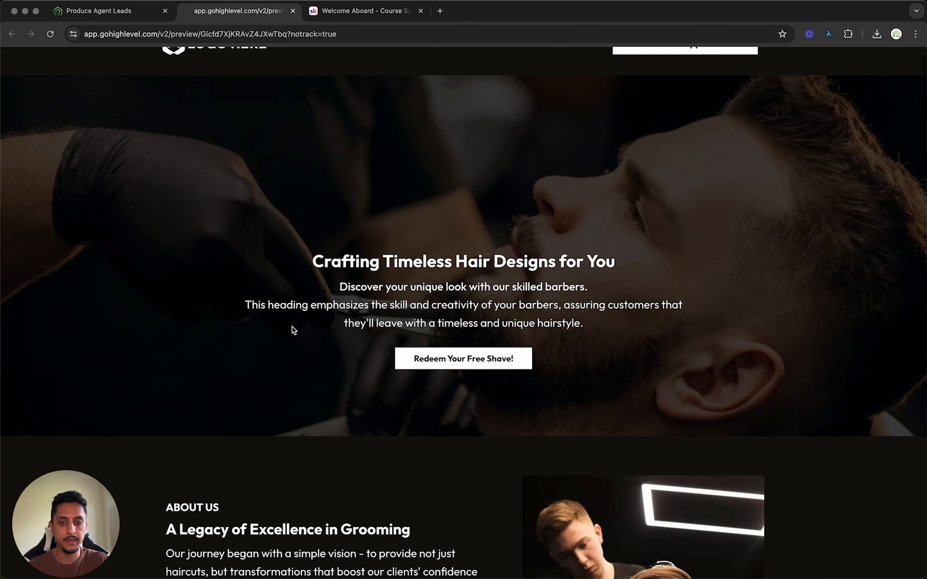
scroll(292, 327, "up", 2)
scroll(670, 238, "down", 3)
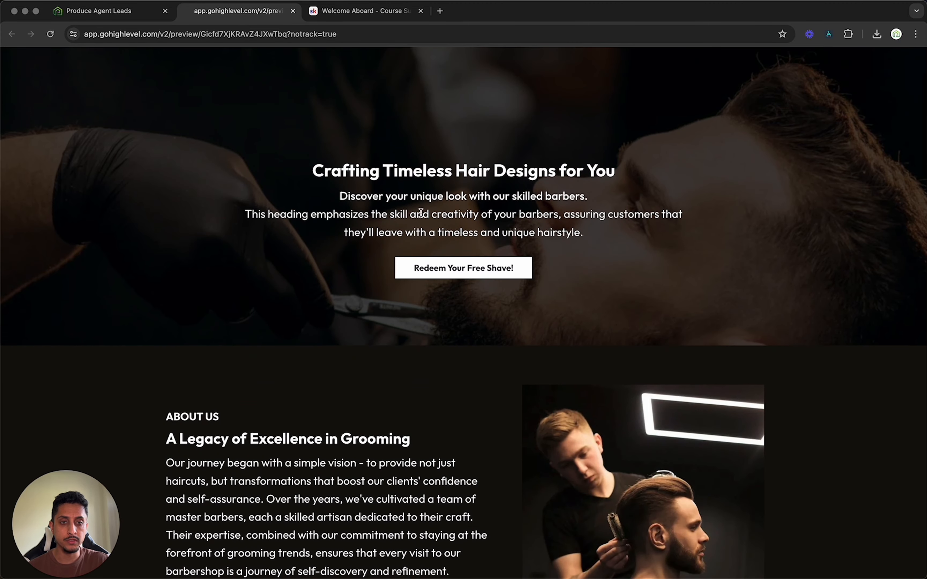
scroll(571, 331, "down", 5)
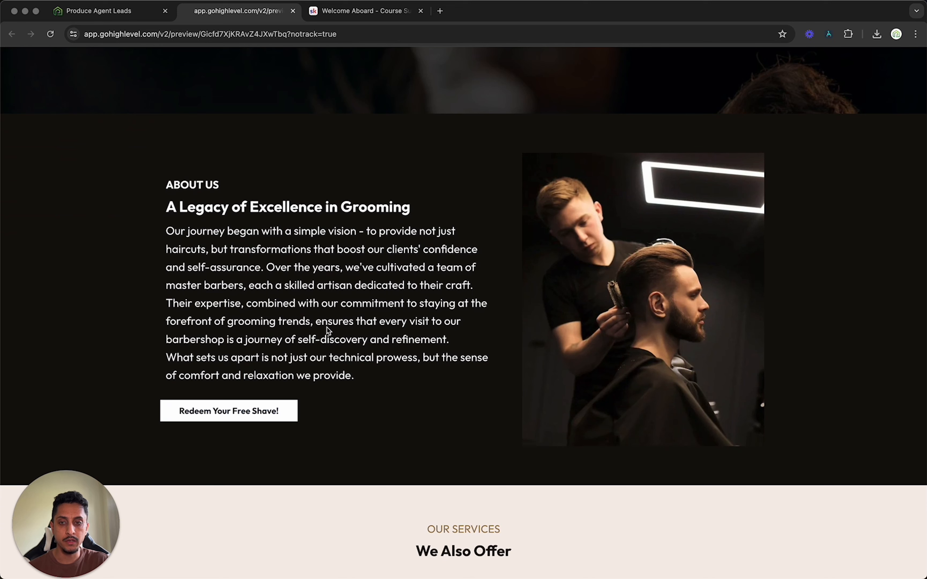
scroll(344, 417, "down", 2)
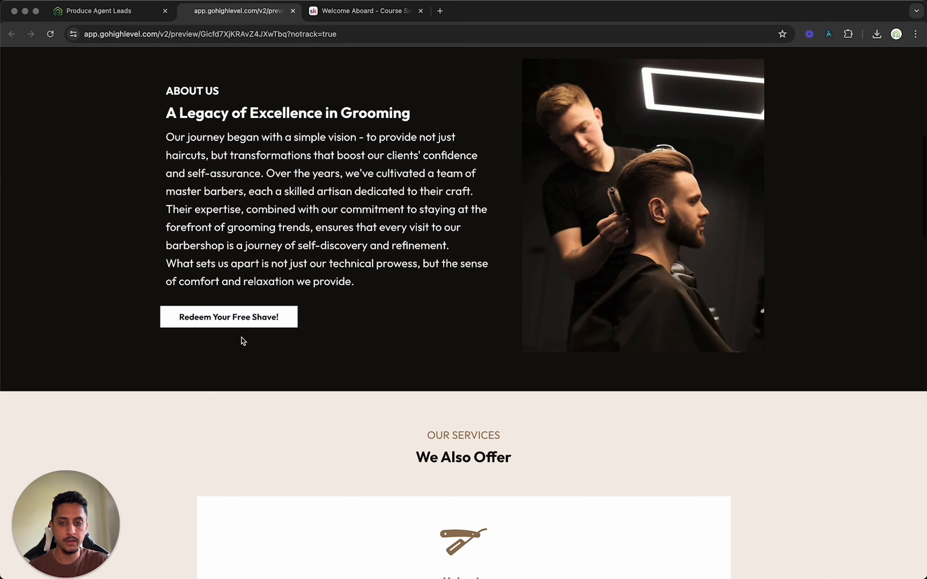
scroll(276, 329, "down", 6)
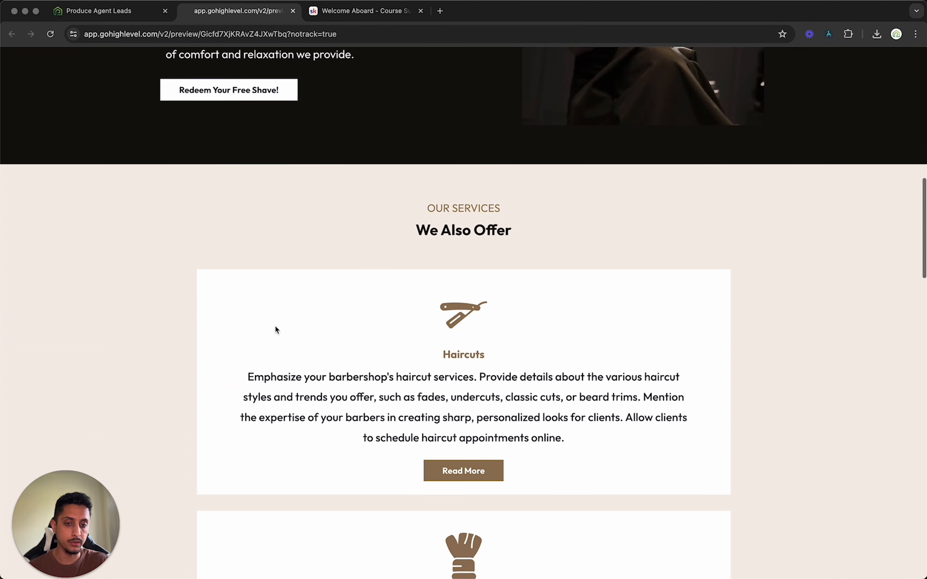
scroll(141, 334, "down", 1)
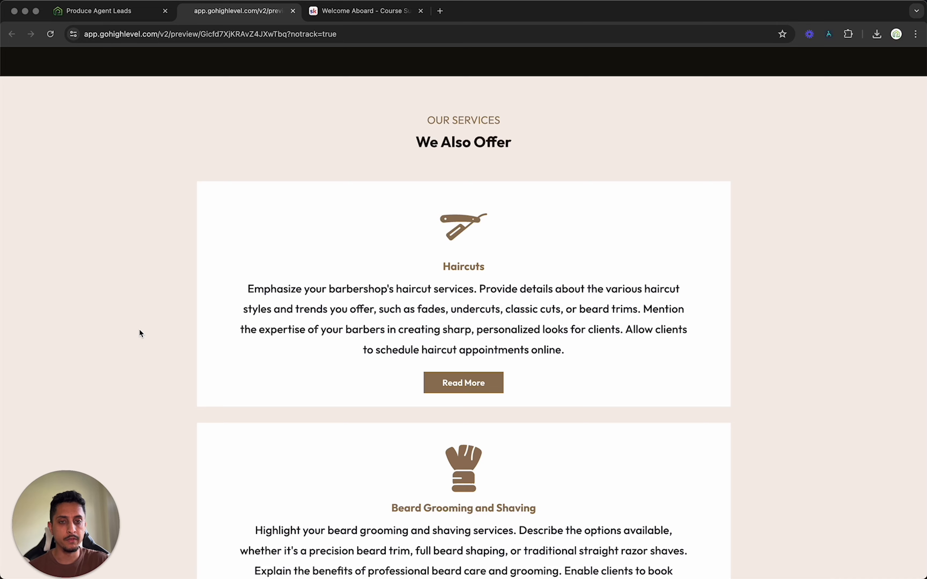
scroll(351, 356, "down", 2)
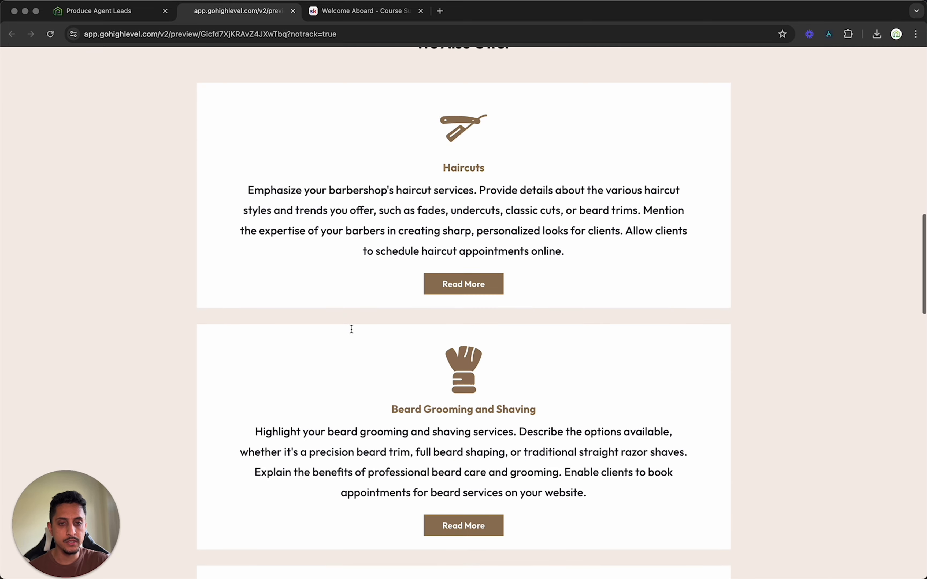
scroll(356, 312, "down", 9)
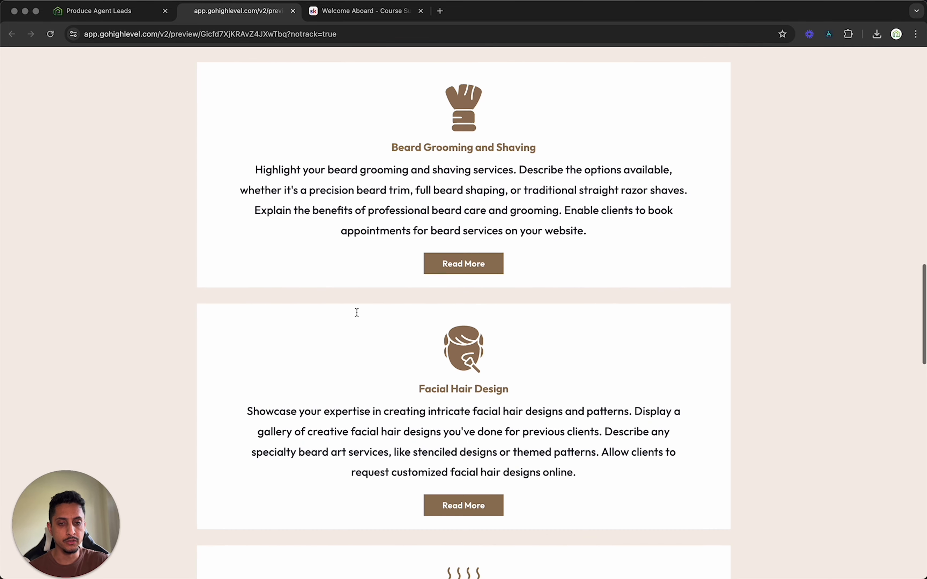
scroll(356, 312, "down", 11)
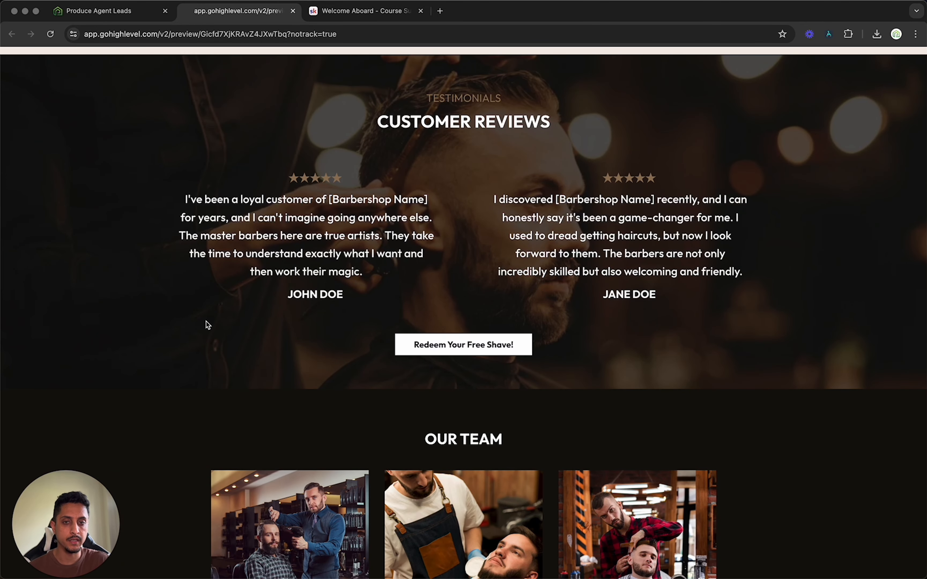
scroll(205, 325, "down", 7)
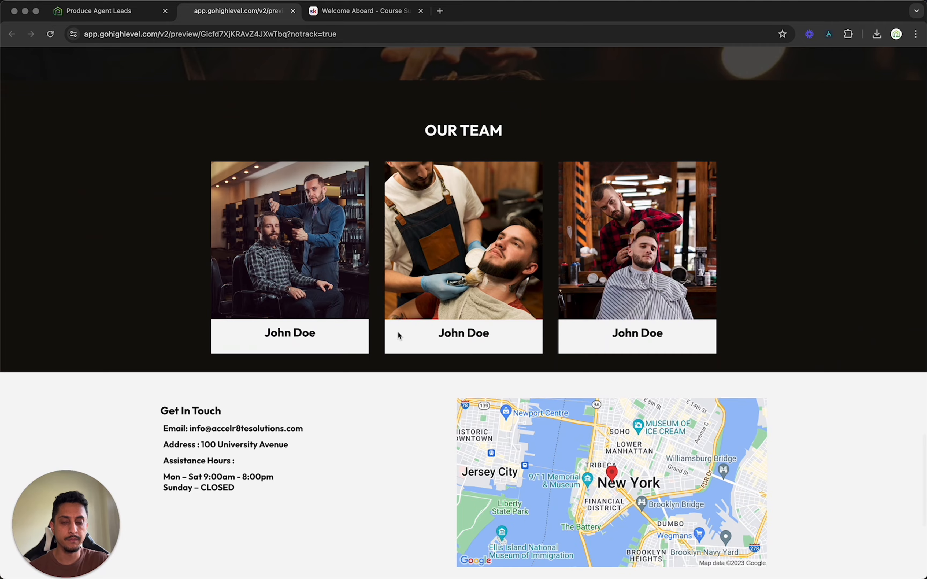
scroll(772, 437, "down", 5)
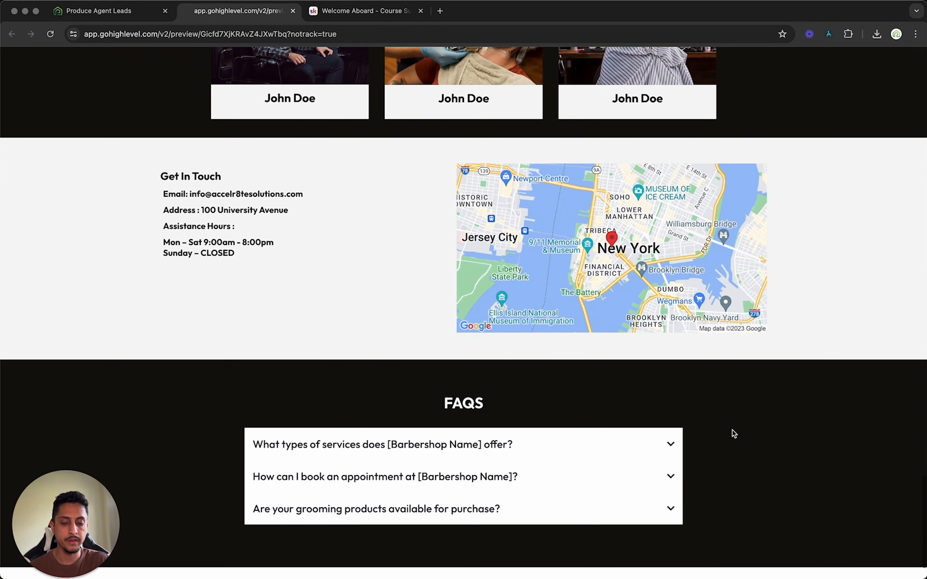
scroll(729, 438, "up", 20)
scroll(730, 439, "down", 20)
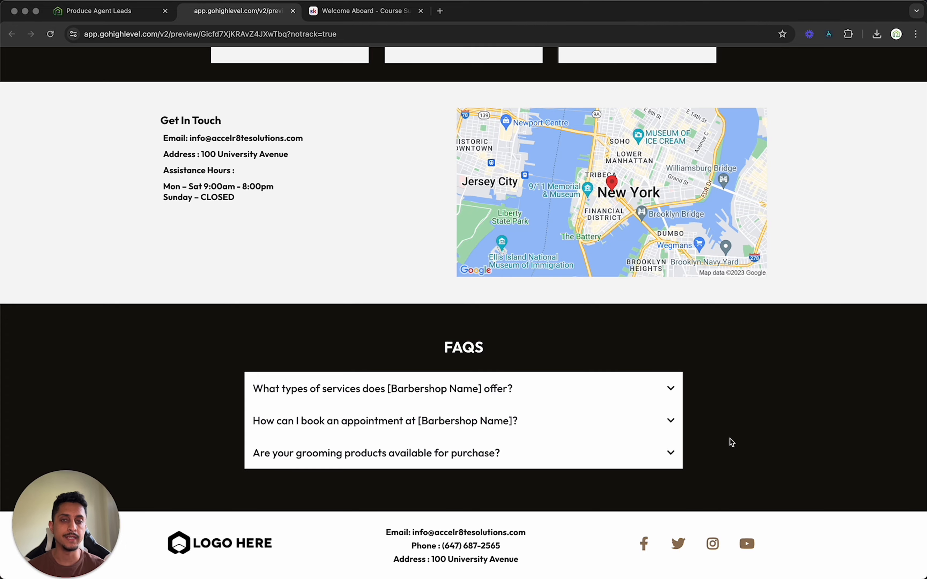
- Review the previewed home page again, from the hero and About Us sections to the services, reviews and team
scroll(730, 439, "up", 20)
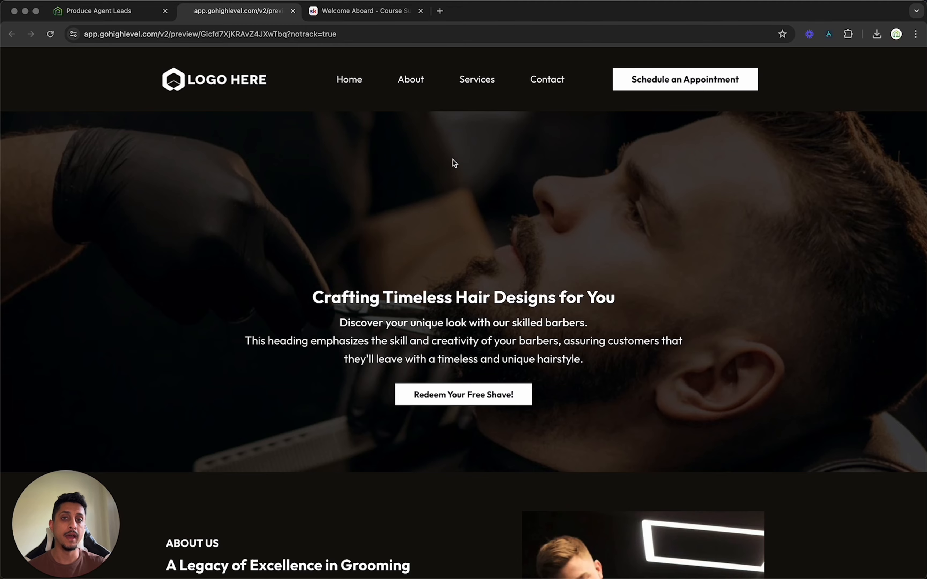
scroll(488, 222, "down", 10)
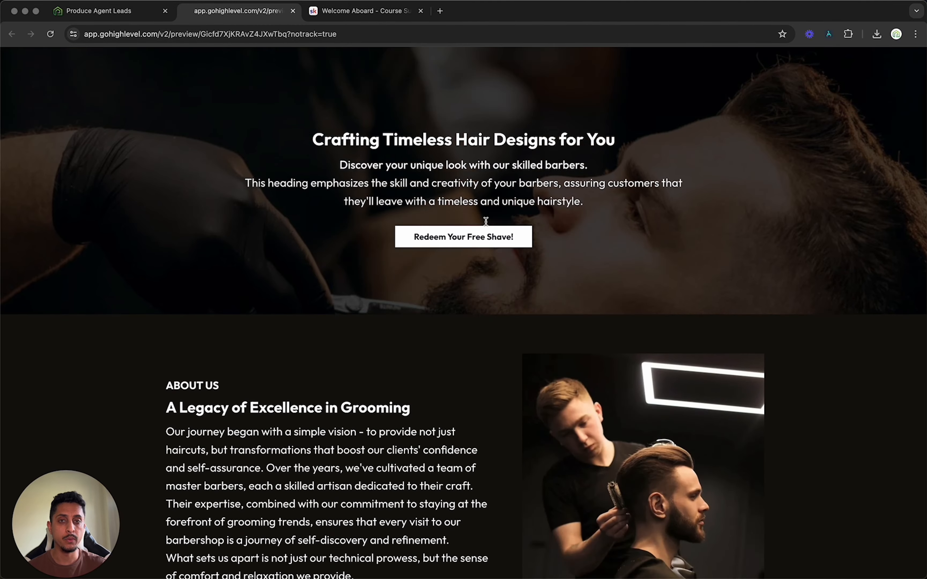
scroll(487, 226, "up", 10)
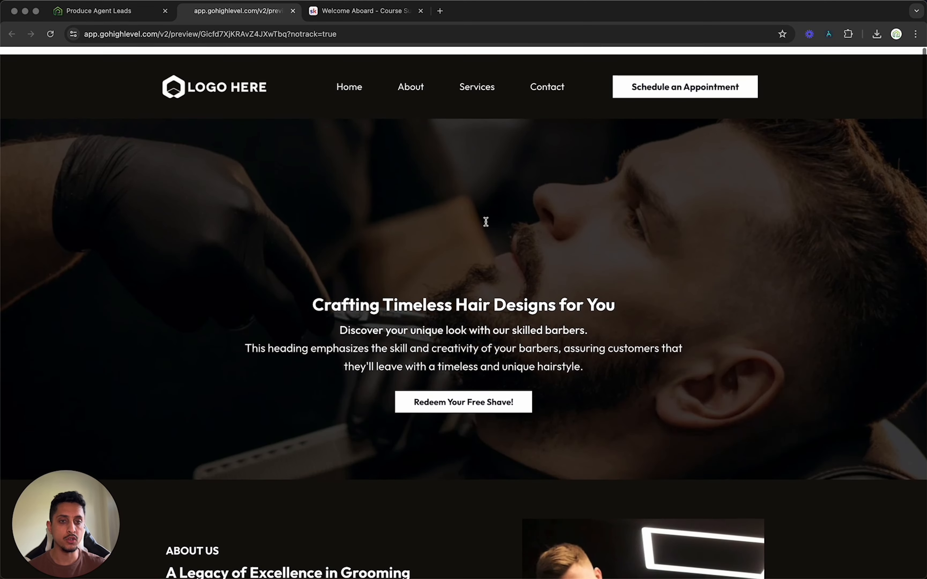
scroll(495, 351, "down", 8)
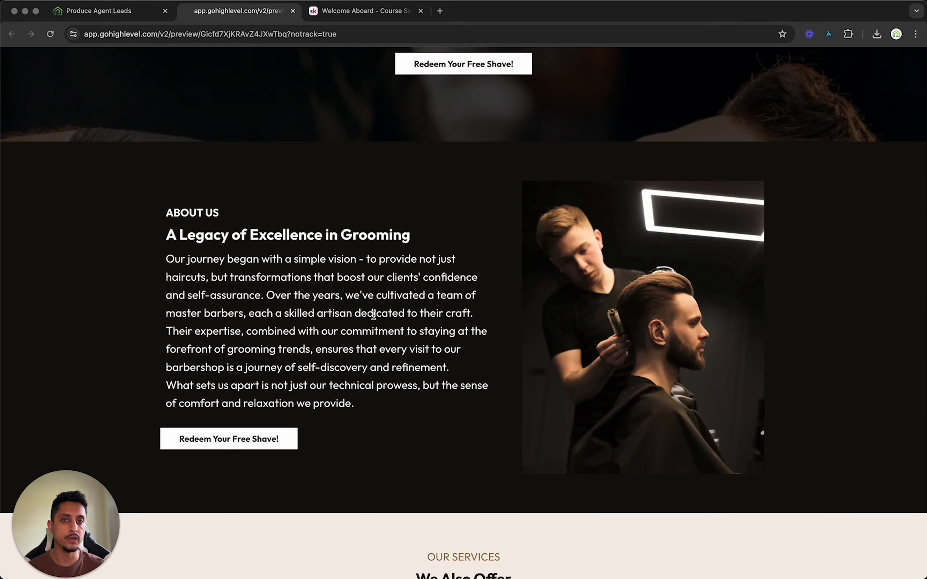
scroll(374, 315, "down", 10)
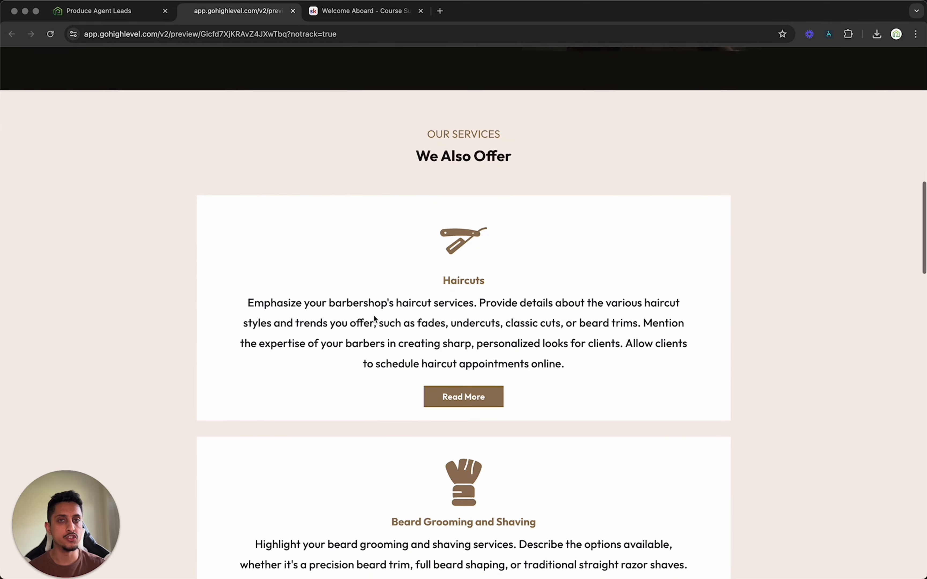
scroll(373, 315, "down", 20)
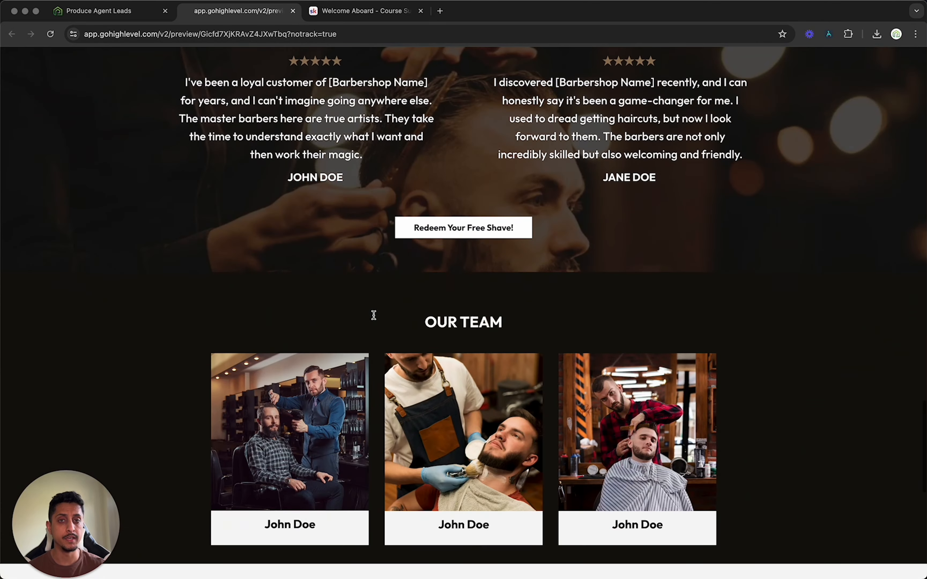
scroll(374, 315, "up", 20)
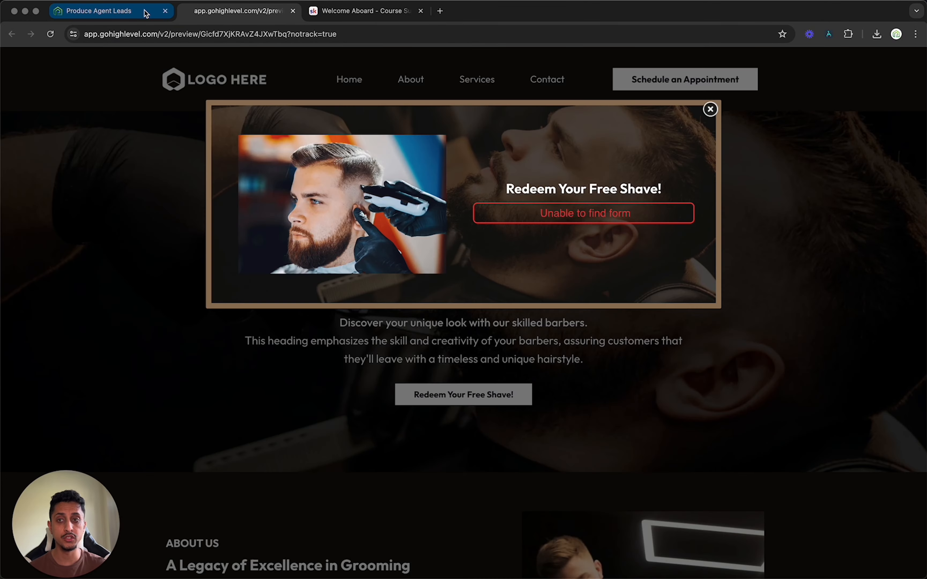
- Return to the page builder, check the home page's mobile layout down to the reviews, and restore the desktop view
left_click(145, 13)
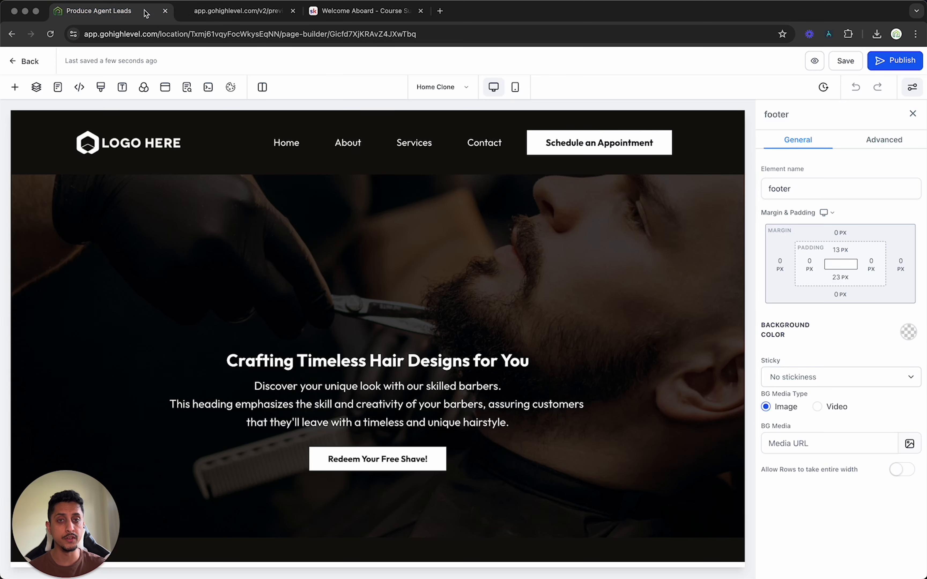
left_click(516, 91)
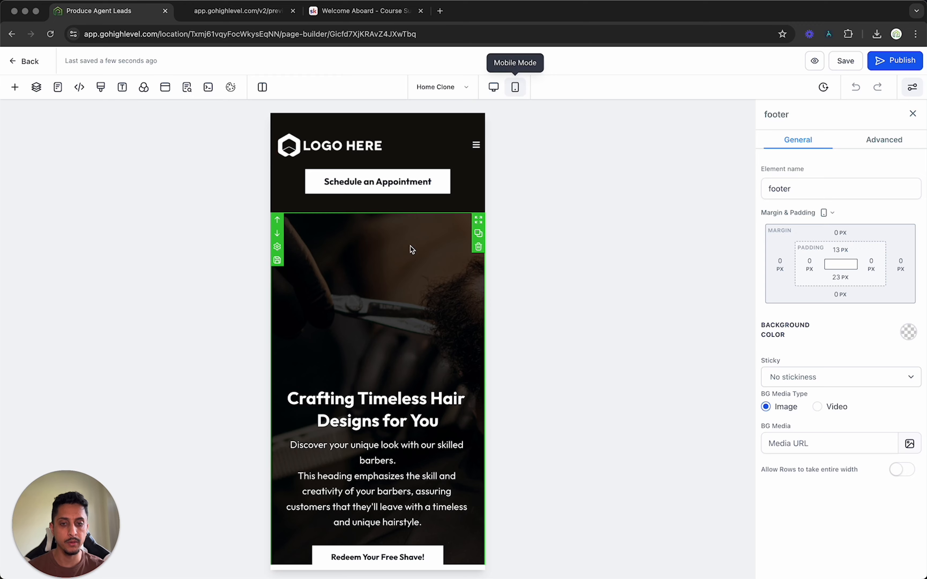
scroll(410, 247, "down", 5)
scroll(410, 245, "down", 10)
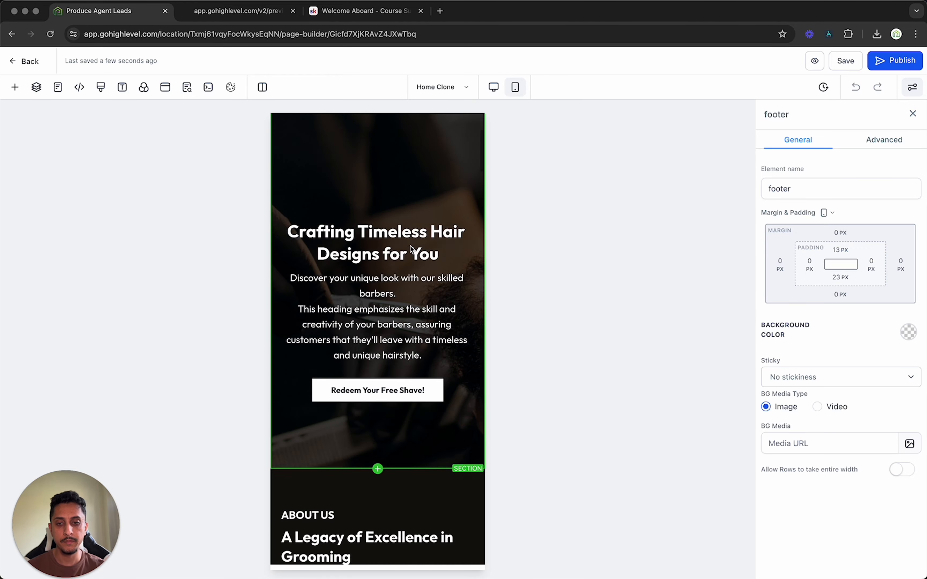
scroll(410, 248, "down", 10)
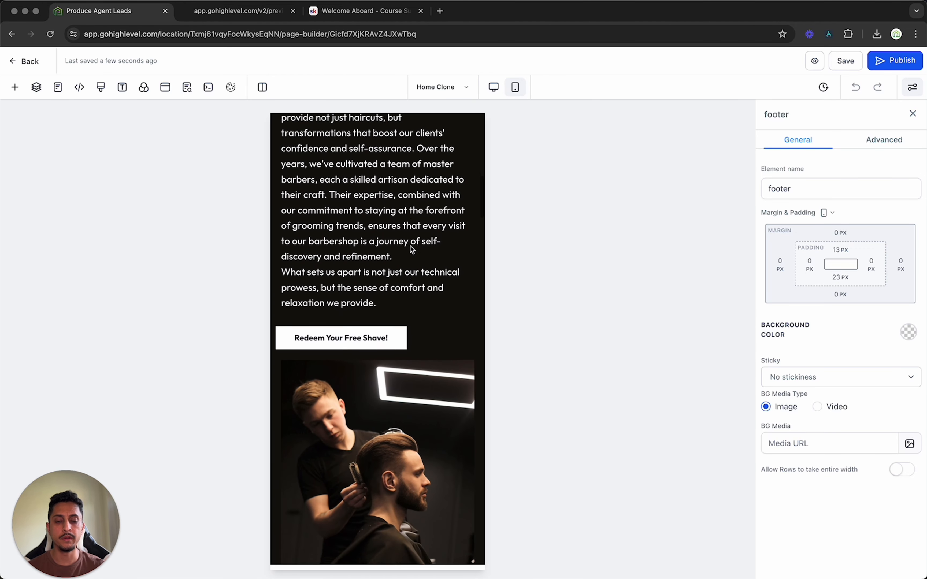
scroll(410, 248, "down", 15)
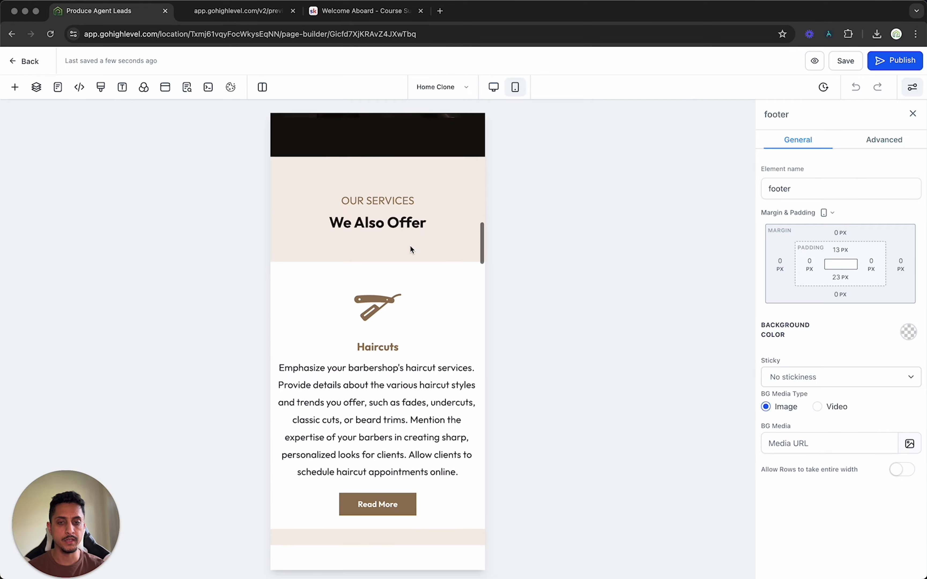
scroll(410, 249, "down", 20)
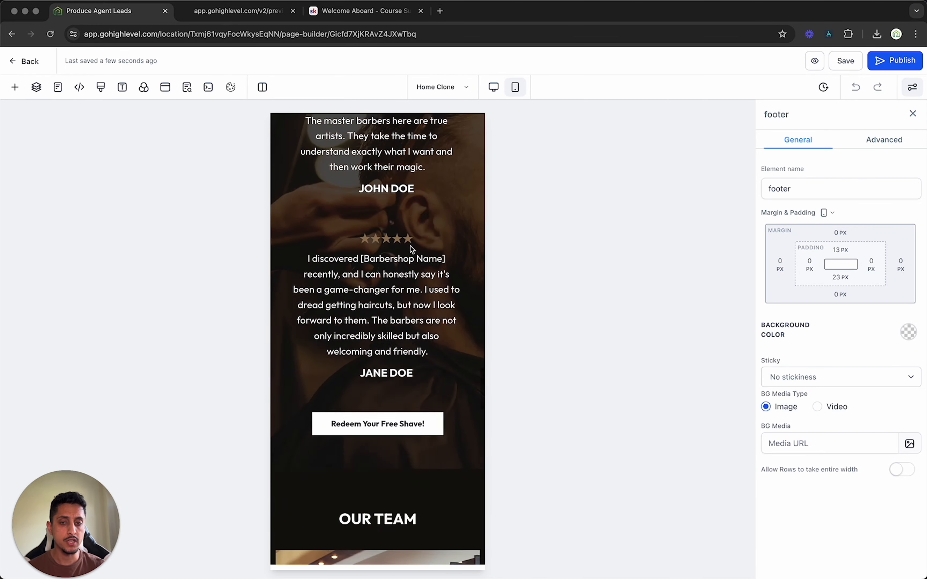
scroll(410, 248, "up", 6)
scroll(410, 249, "up", 20)
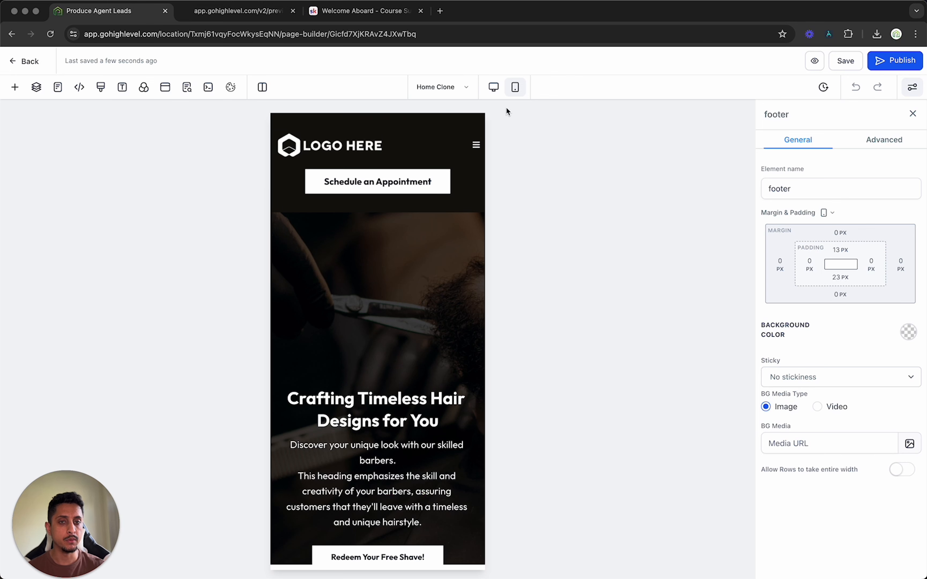
left_click(494, 87)
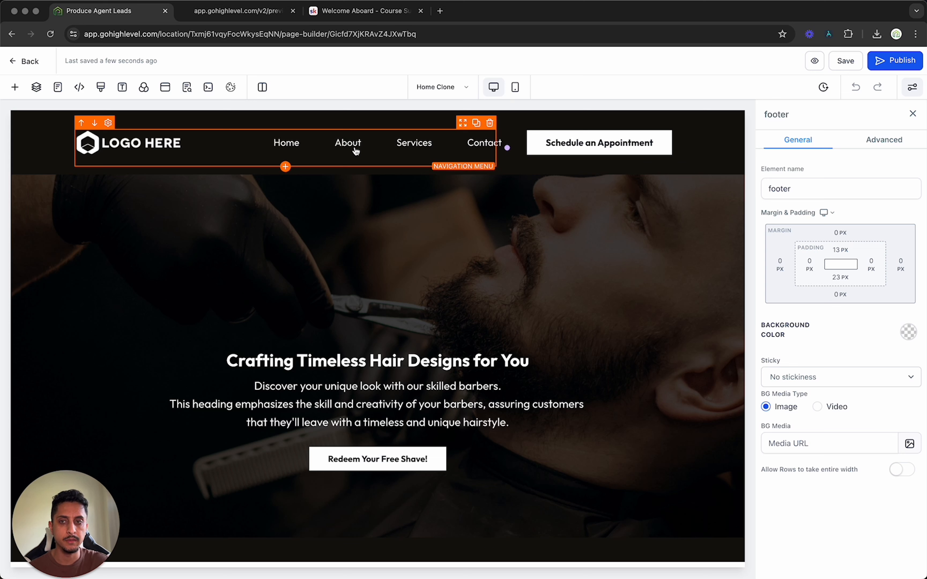
- Select the header's navigation menu and bring its list of menu items into view in its settings
left_click(142, 145)
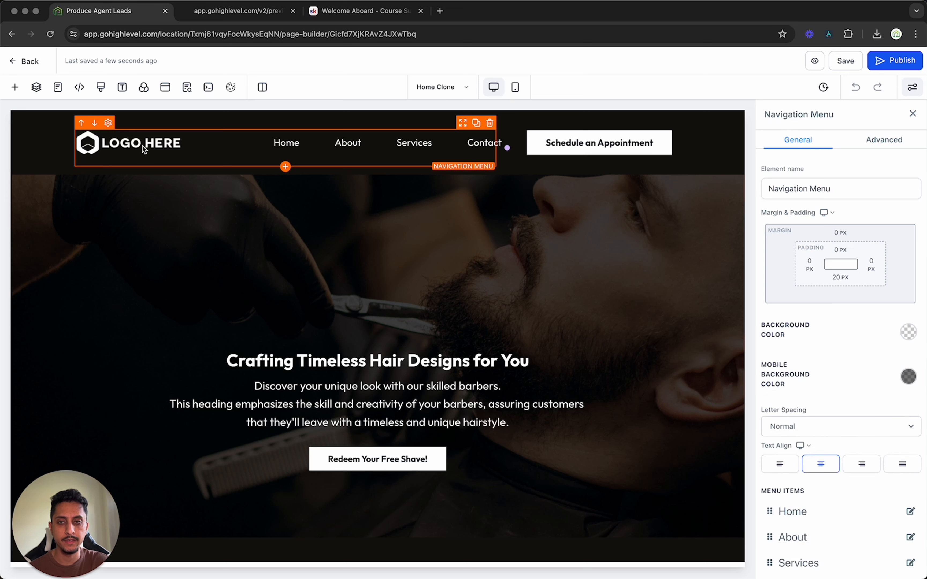
left_click(836, 193)
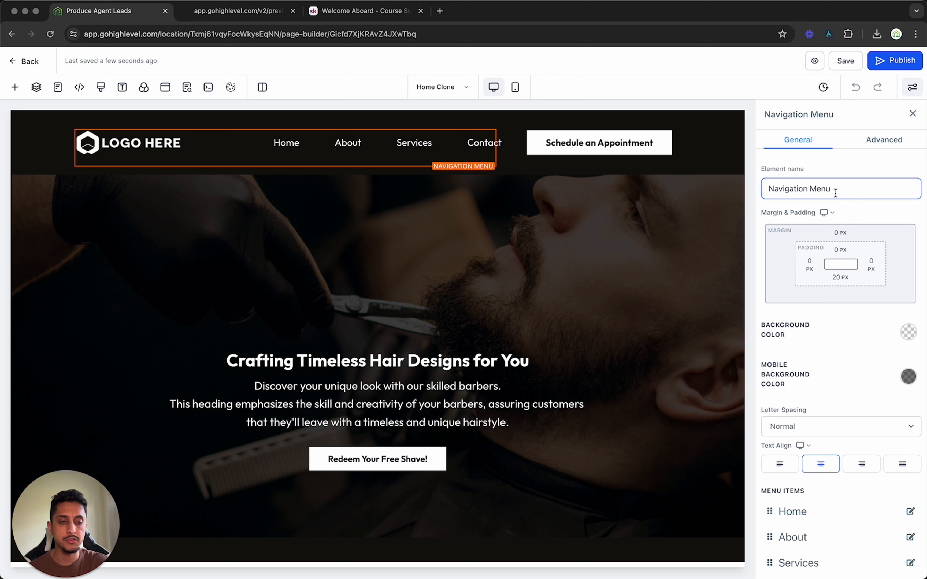
scroll(836, 192, "down", 2)
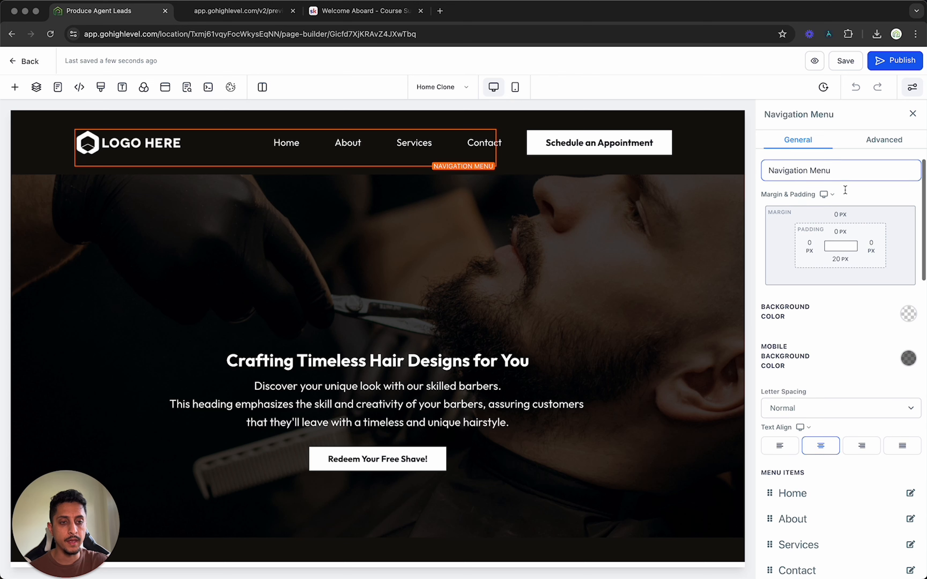
scroll(850, 342, "down", 5)
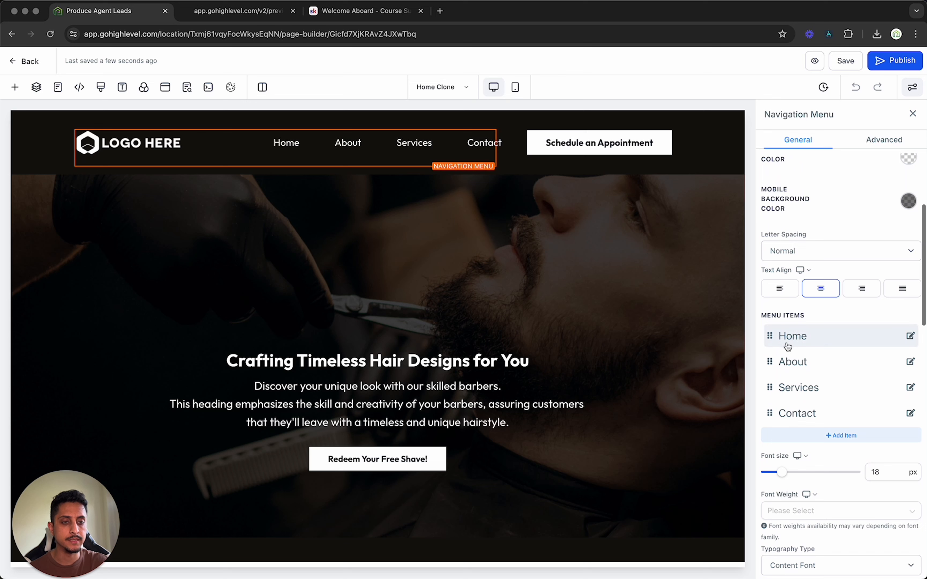
- Try nesting Home under About and placing it after About, moving Home back to first place each time
left_click_drag(773, 335, 772, 365)
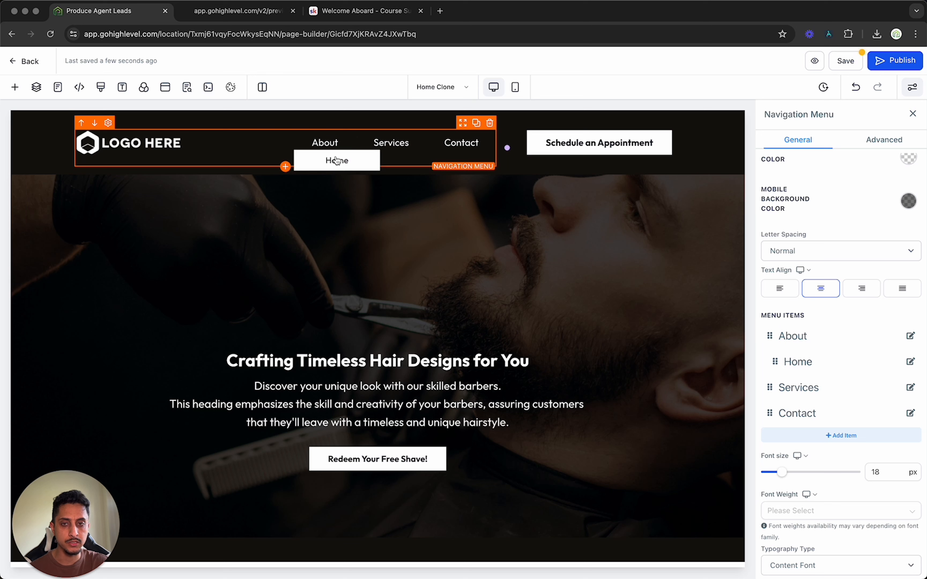
left_click_drag(776, 364, 769, 335)
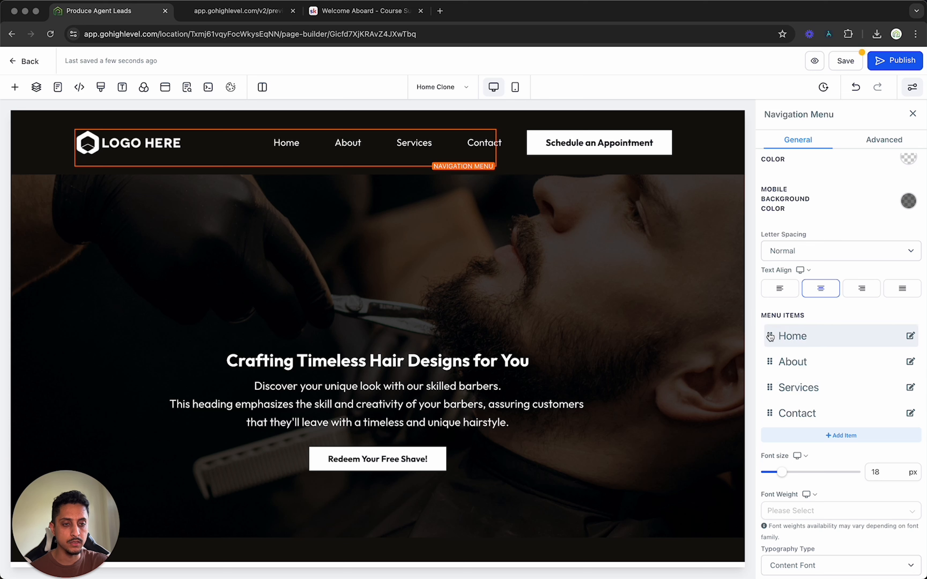
left_click_drag(770, 338, 758, 384)
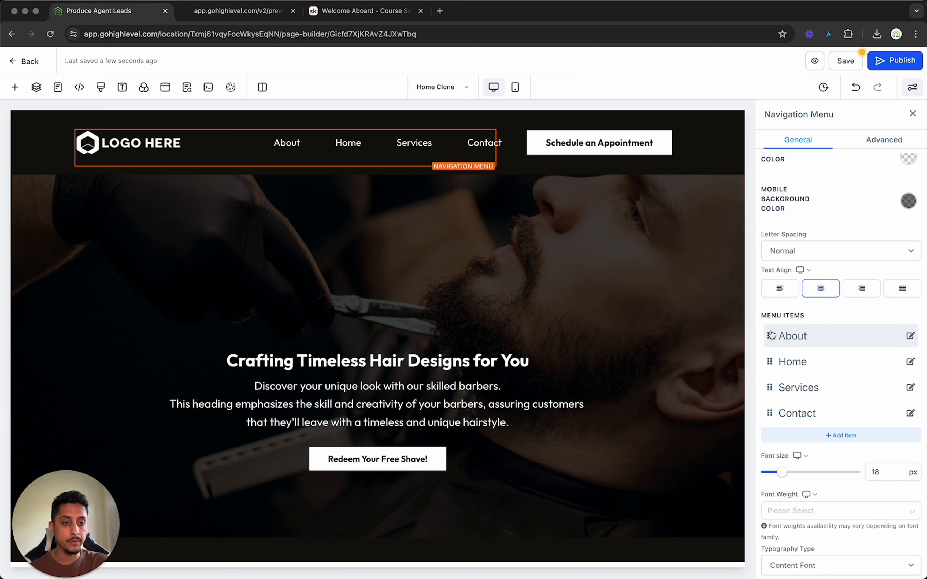
left_click_drag(770, 363, 771, 334)
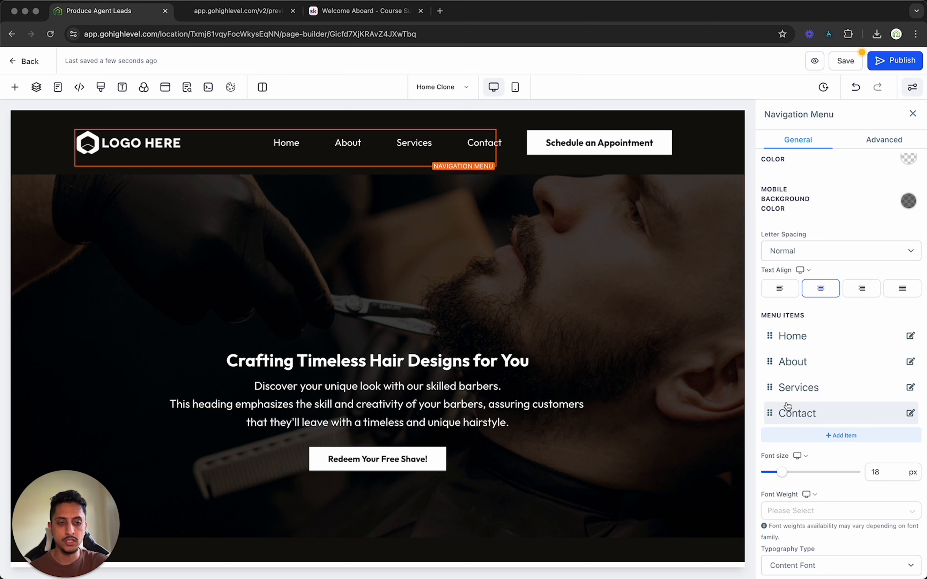
- Set the navigation menu's font size to 13 px, and try the Headline Font typography before restoring Content Font
mouse_move(783, 474)
left_mouse_down()
mouse_move(807, 474)
mouse_move(779, 478)
left_mouse_up()
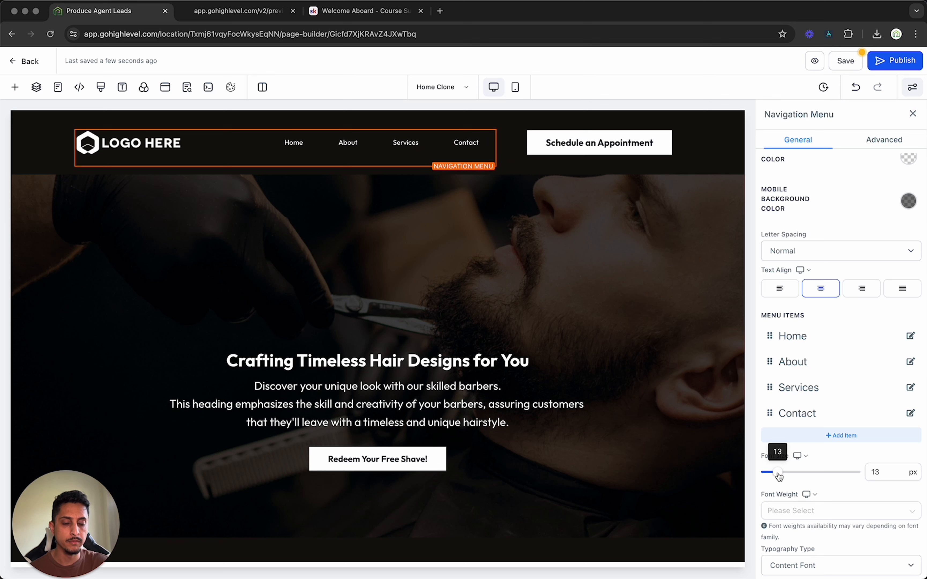
scroll(836, 420, "down", 2)
scroll(826, 452, "down", 3)
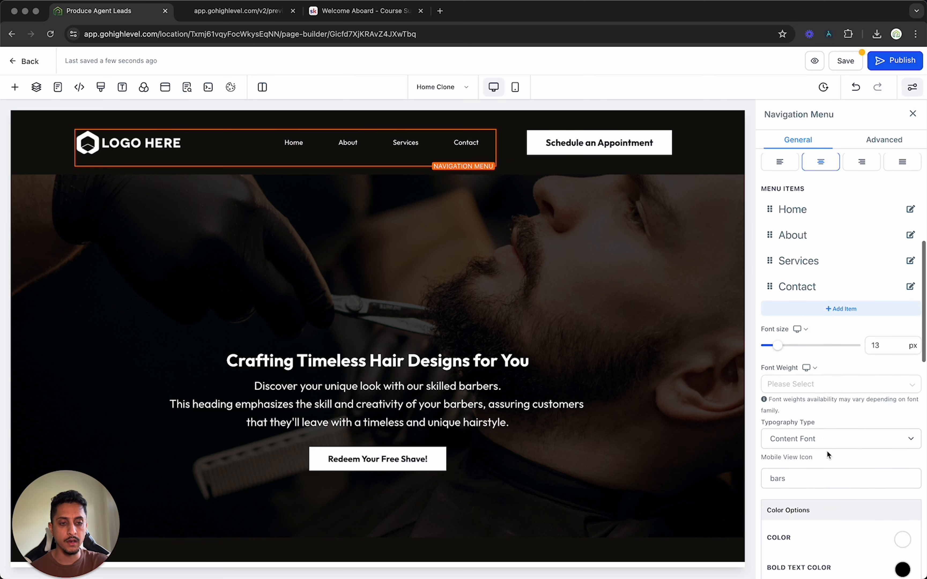
left_click(824, 425)
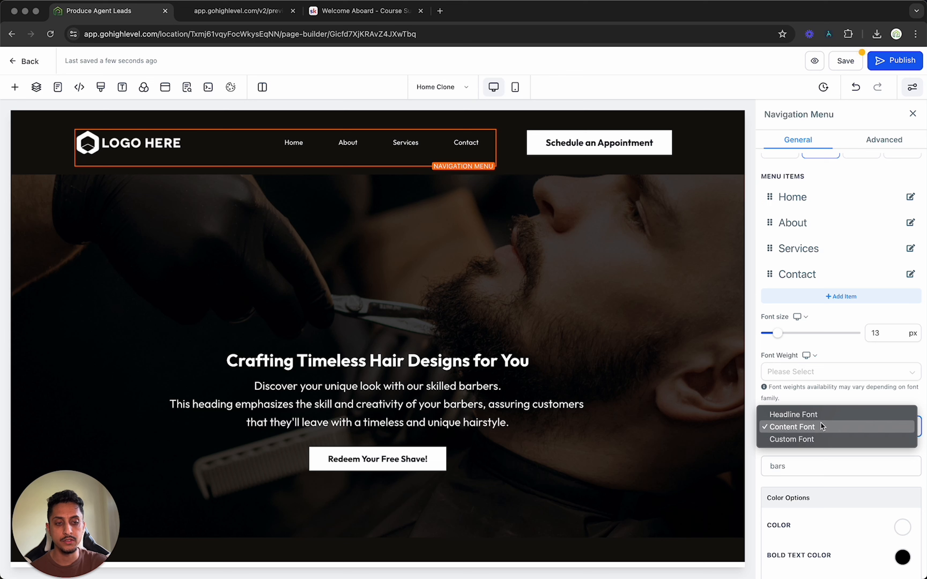
left_click(828, 417)
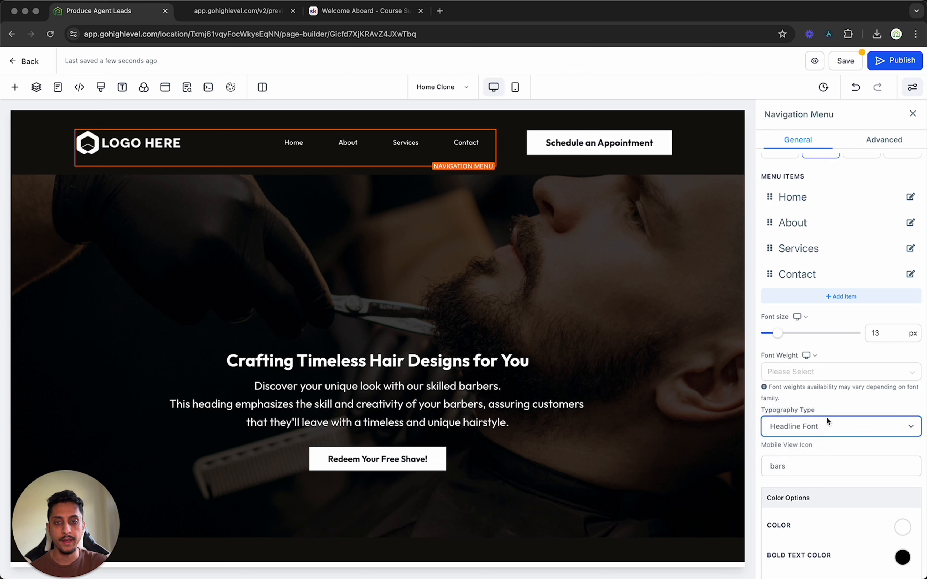
left_click(820, 426)
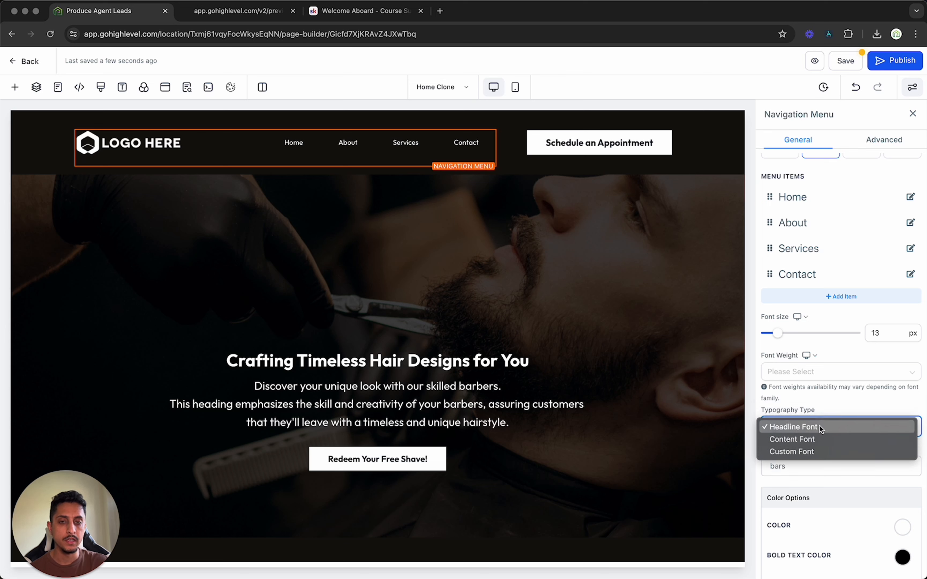
left_click(807, 439)
- Try a blue background colour on the navigation menu and restore its transparent background
scroll(905, 332, "up", 8)
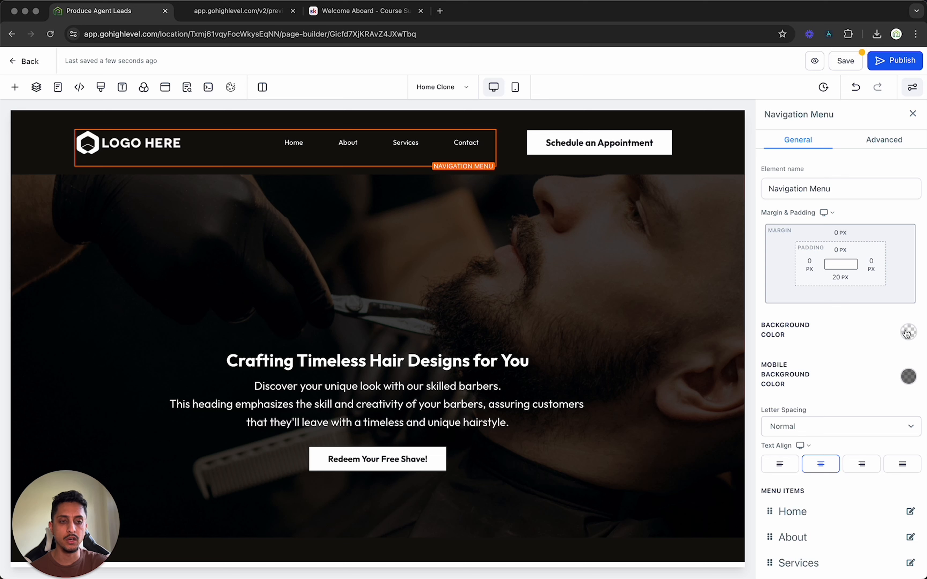
left_click(906, 334)
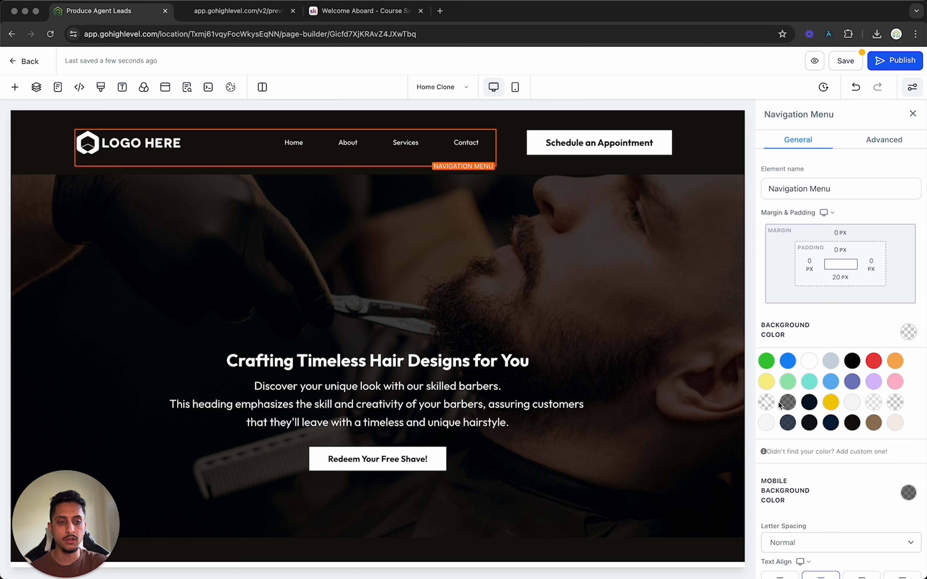
left_click(787, 366)
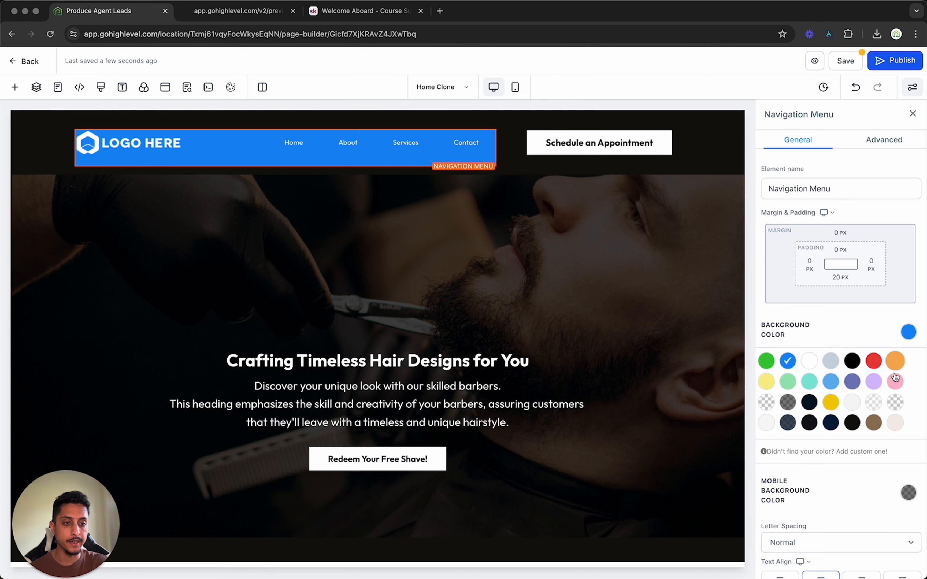
left_click(894, 402)
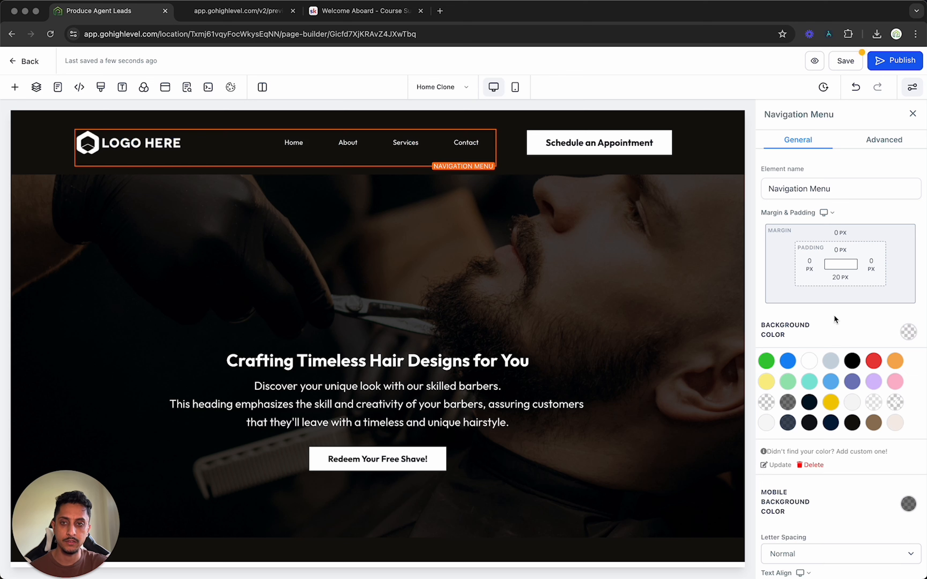
left_click(757, 305)
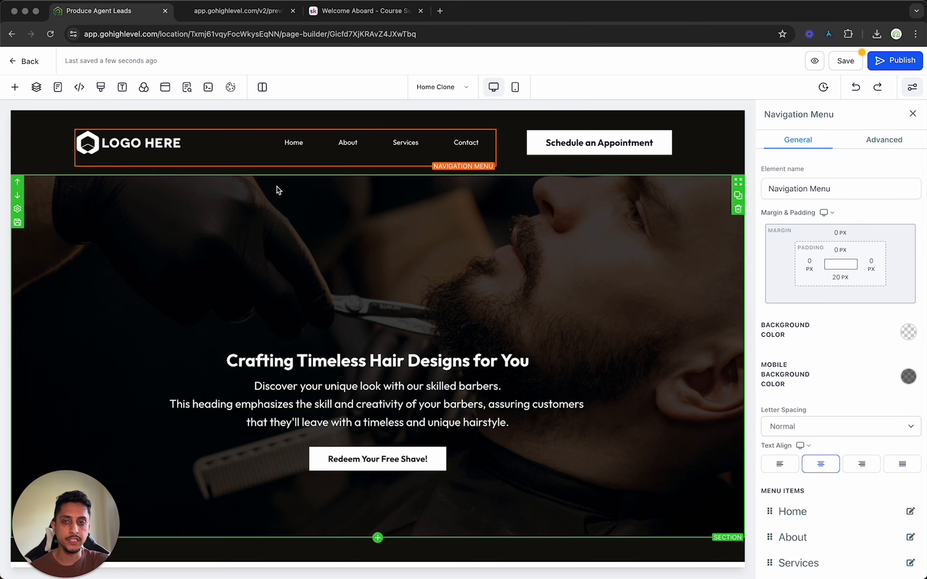
- Look at the Redeem Your Free Shave popup in the site preview and return to the page builder
left_click(254, 11)
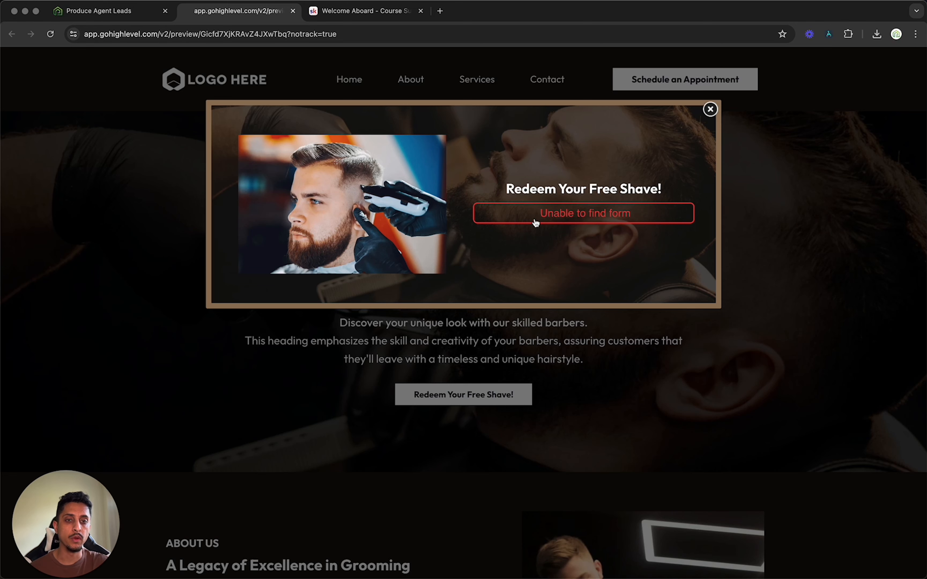
left_click(138, 19)
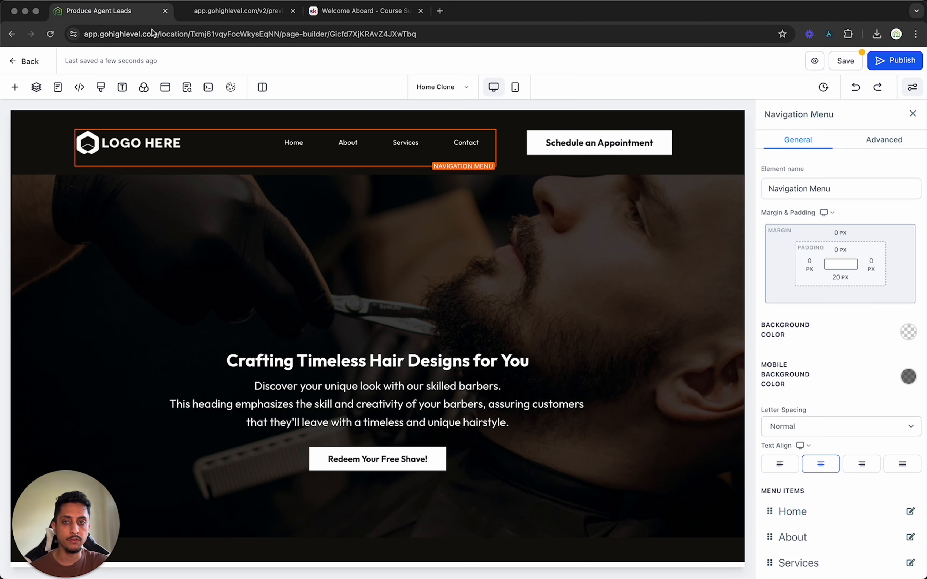
- Replace the navigation menu's brand logo with the png 1.png image from media storage
left_click(254, 14)
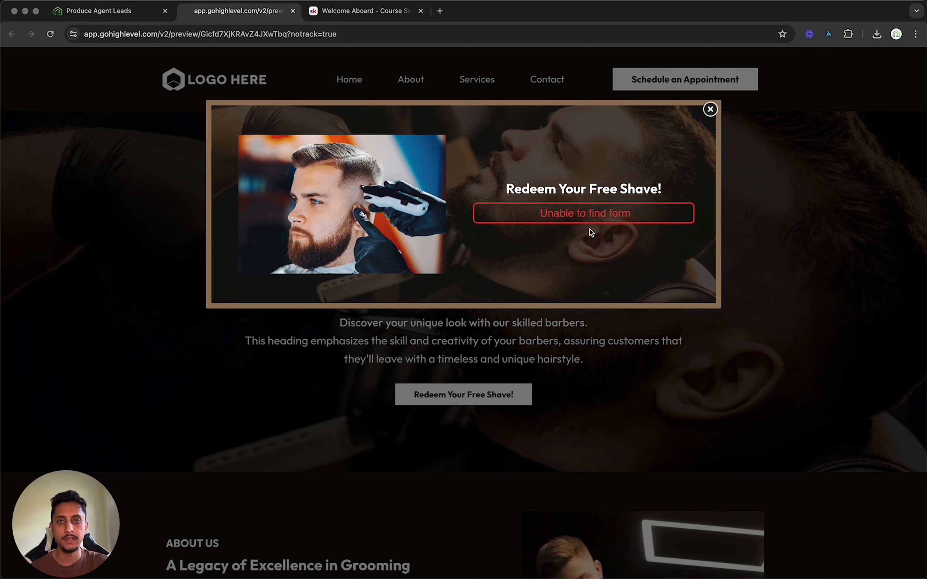
key("ctrl+shift+Tab")
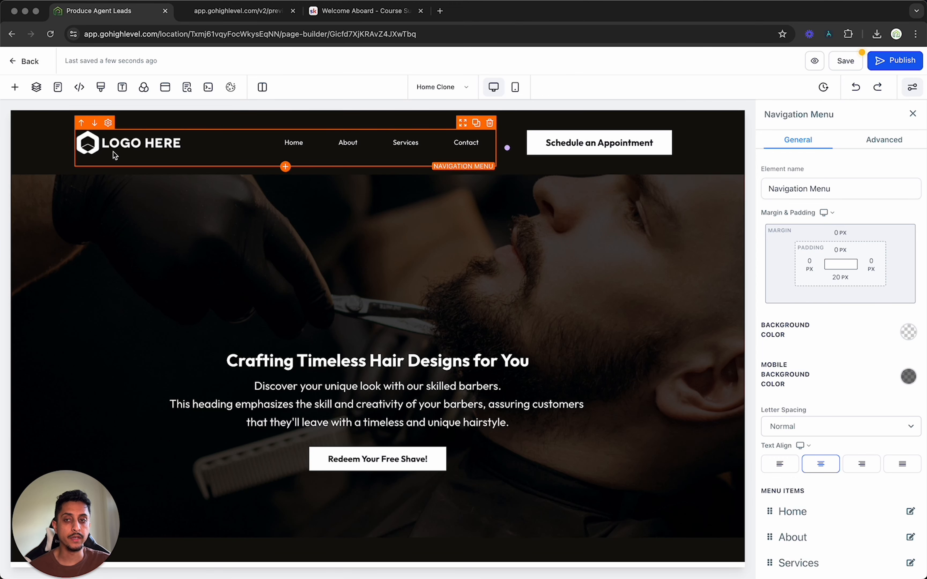
scroll(774, 387, "down", 5)
scroll(774, 386, "down", 15)
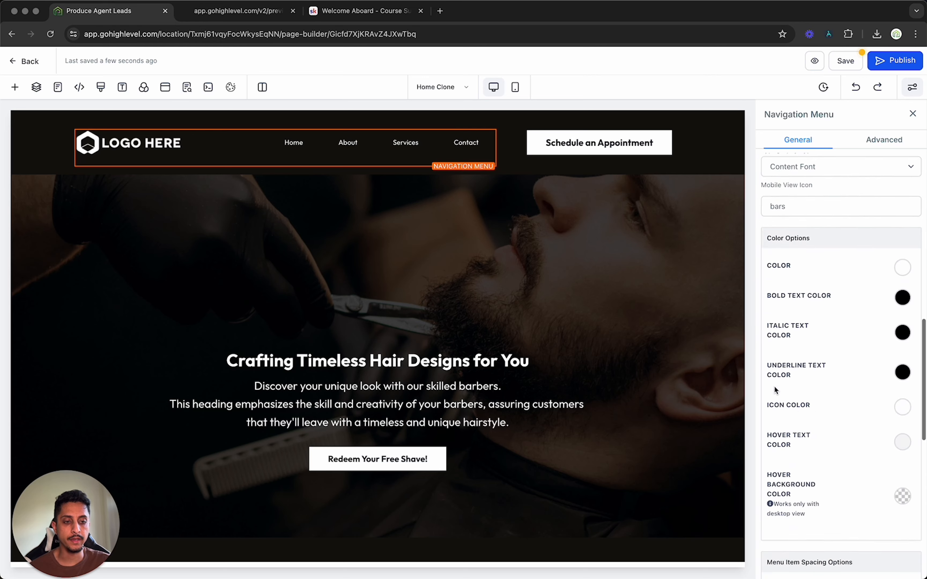
scroll(774, 385, "down", 1)
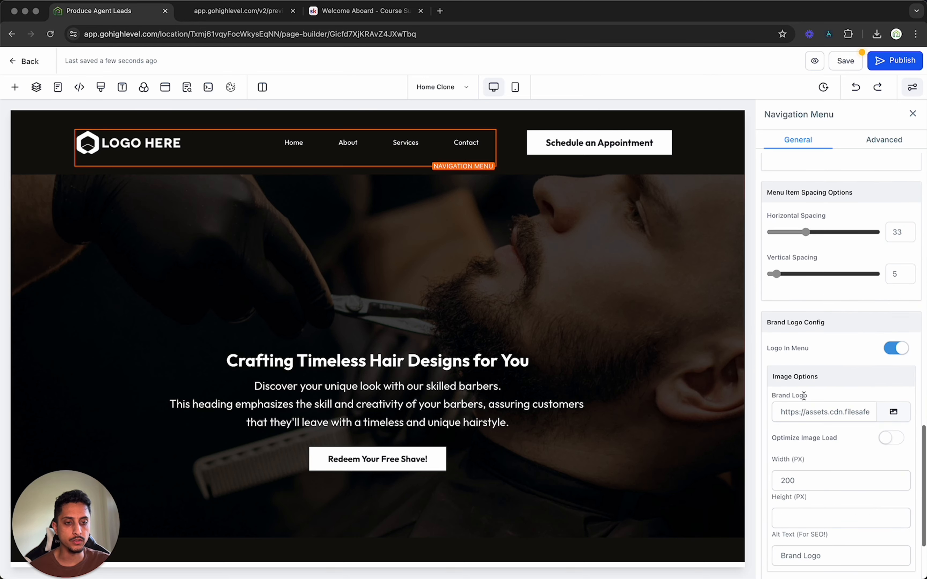
left_click(891, 413)
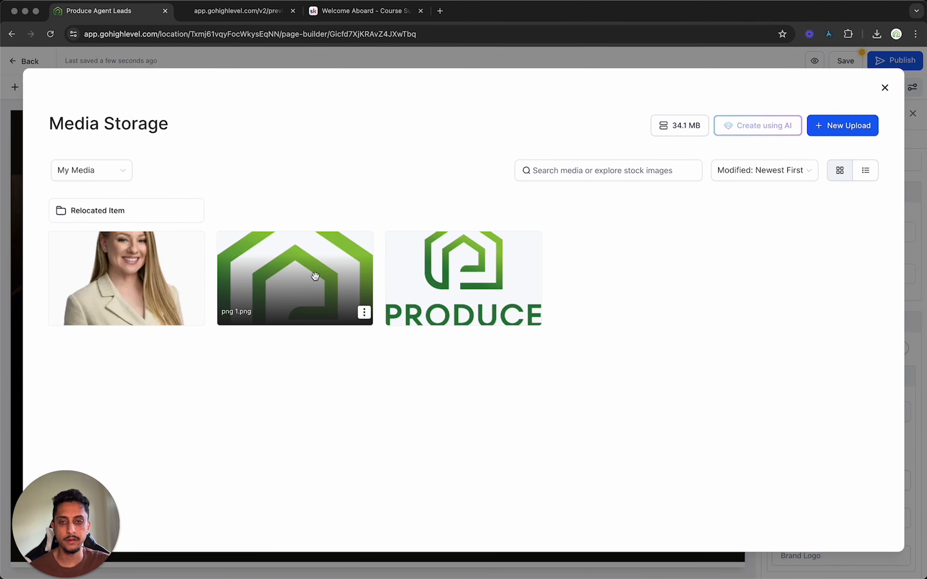
left_click(305, 273)
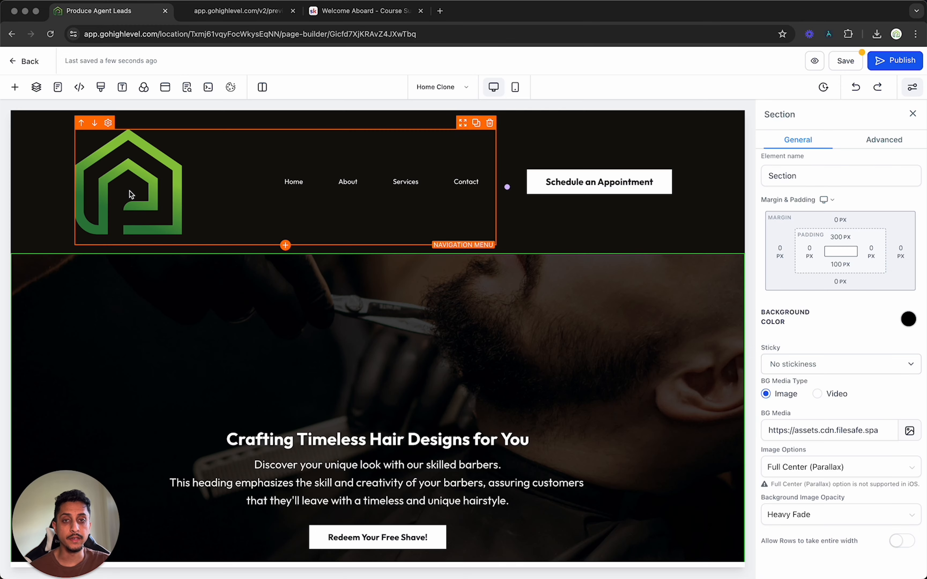
- Set the width of the navigation menu's brand logo to 88 px
left_click(129, 192)
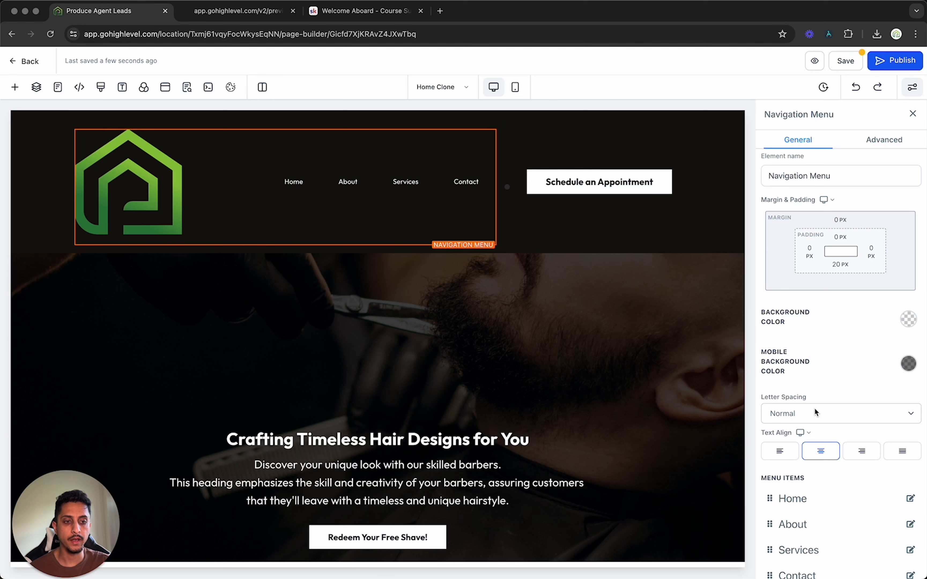
scroll(815, 457, "down", 1)
scroll(815, 456, "down", 10)
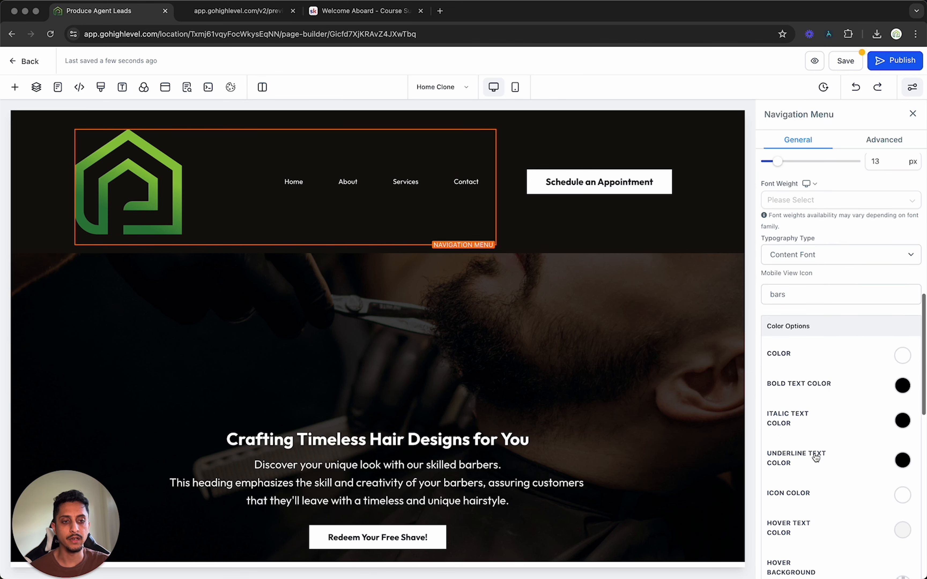
scroll(815, 457, "down", 10)
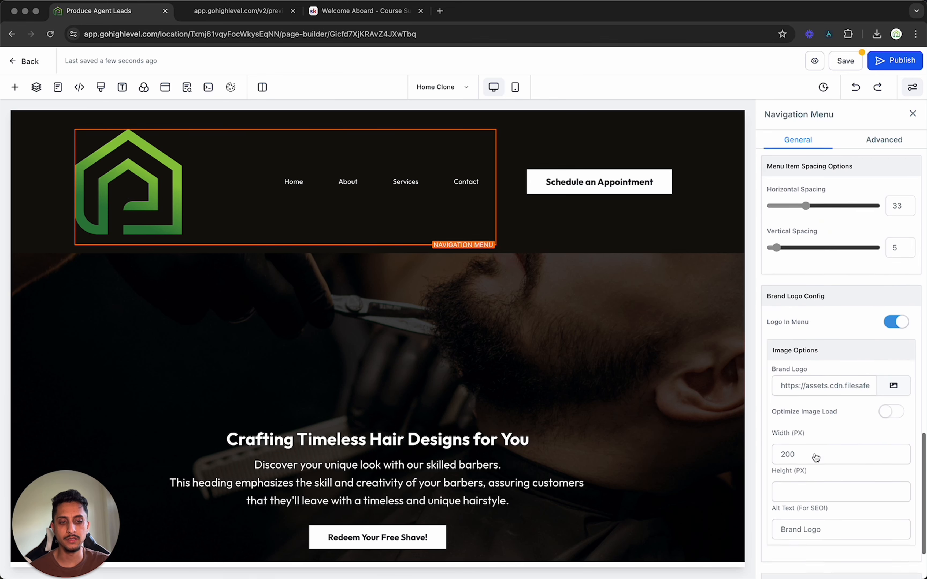
scroll(814, 417, "down", 1)
scroll(814, 417, "up", 2)
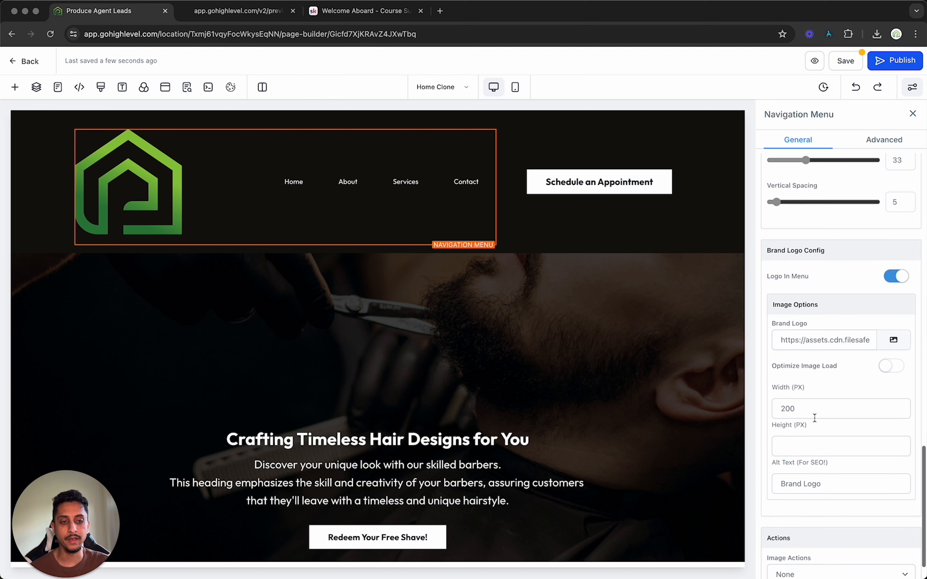
left_click(885, 411)
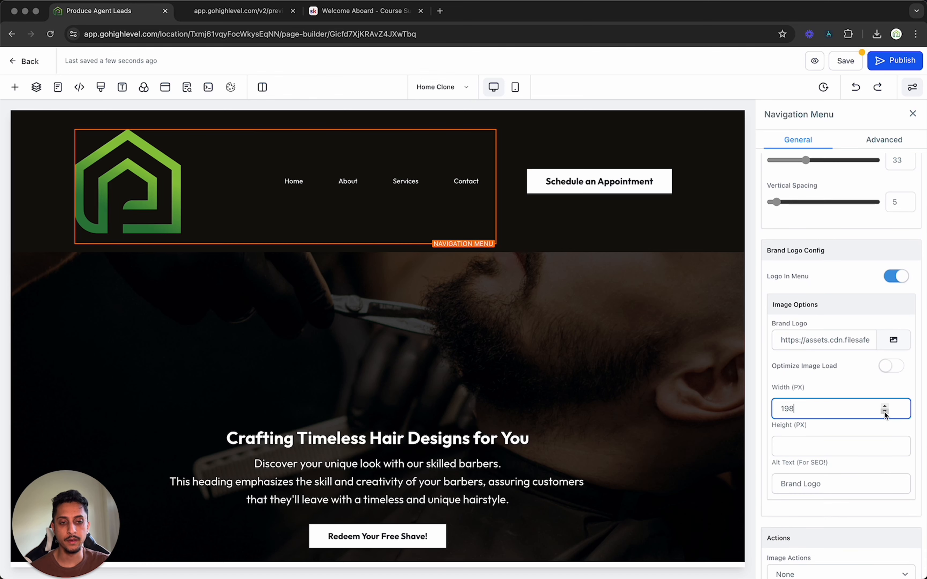
left_click_drag(883, 411, 884, 411)
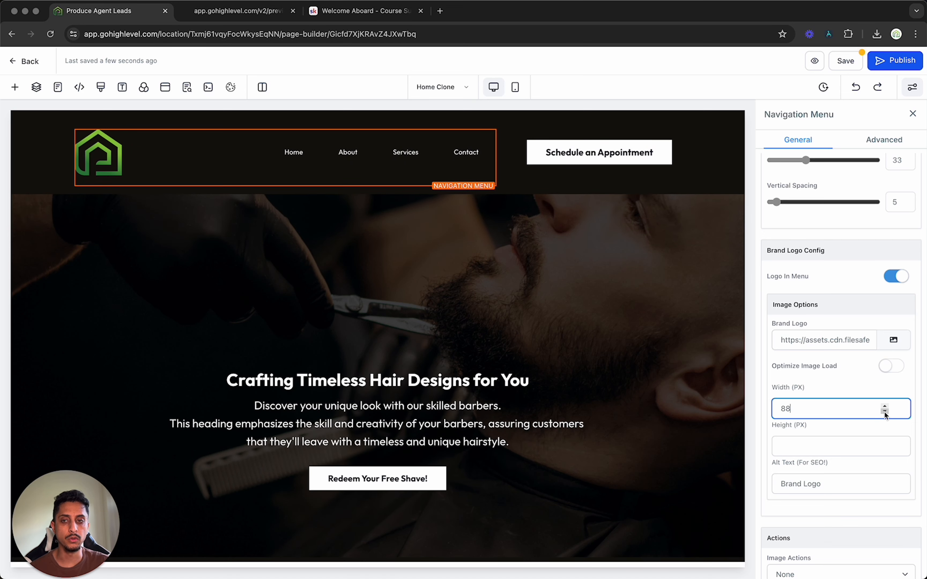
left_click(203, 243)
- Select the hero section's sub headline text to view its formatting options, leaving the text as it is
scroll(301, 293, "down", 2)
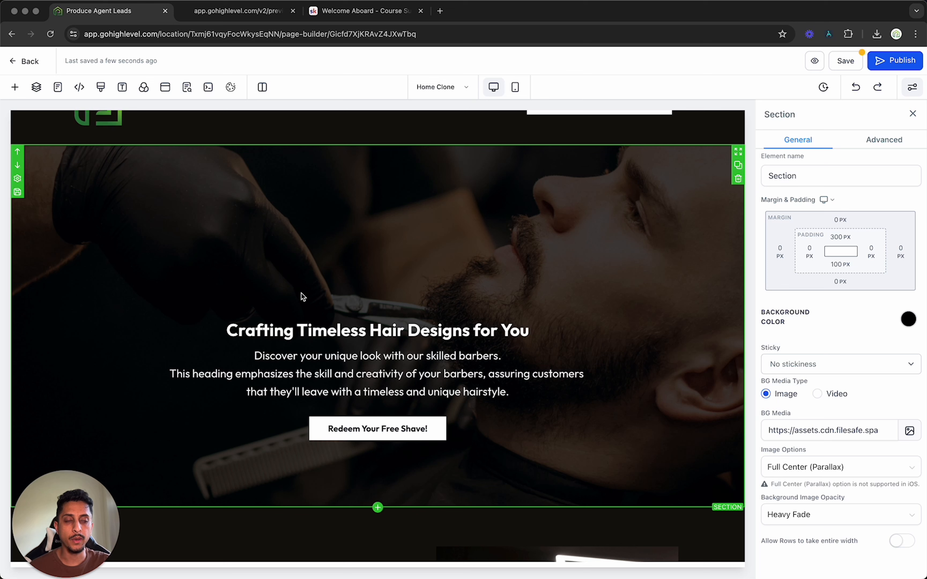
scroll(302, 293, "down", 1)
left_click(423, 329)
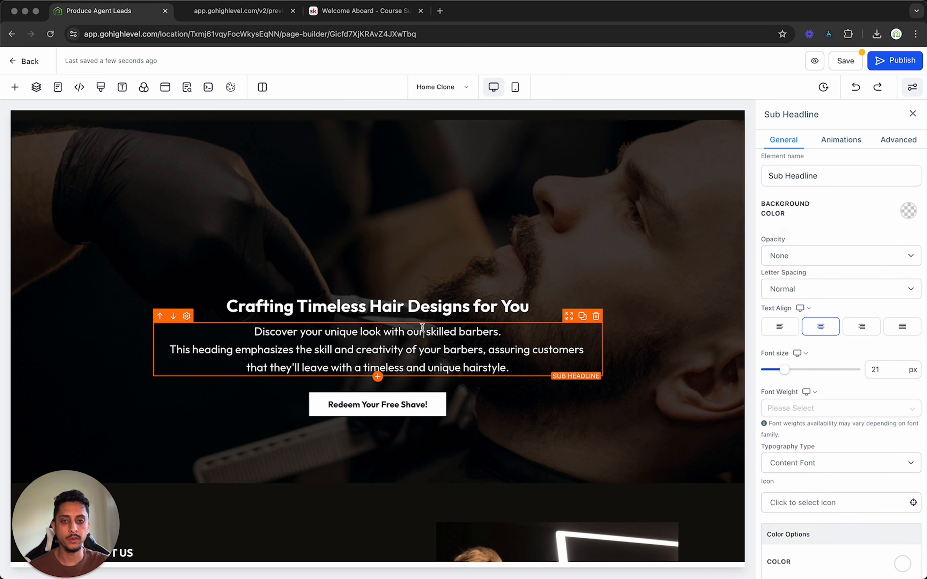
left_click_drag(513, 368, 248, 332)
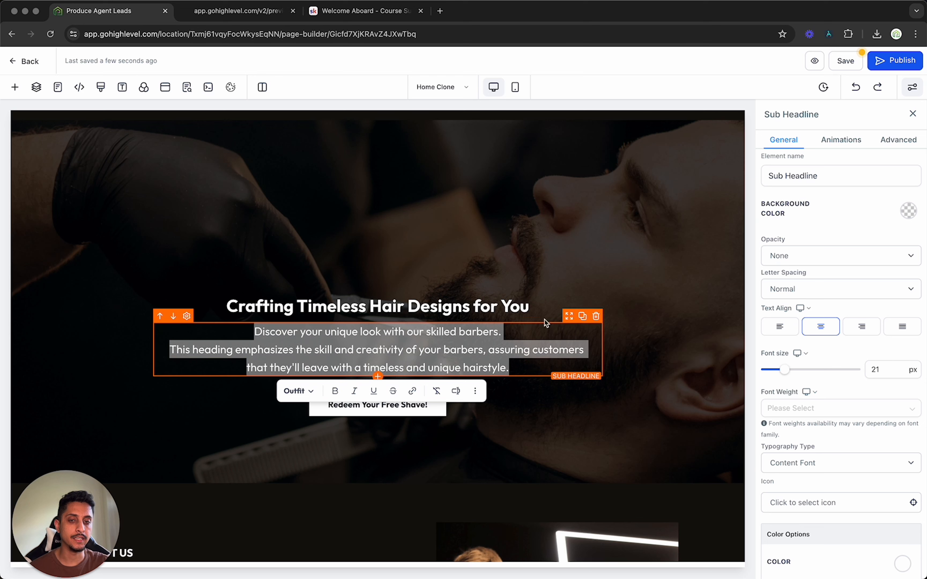
left_click(560, 271)
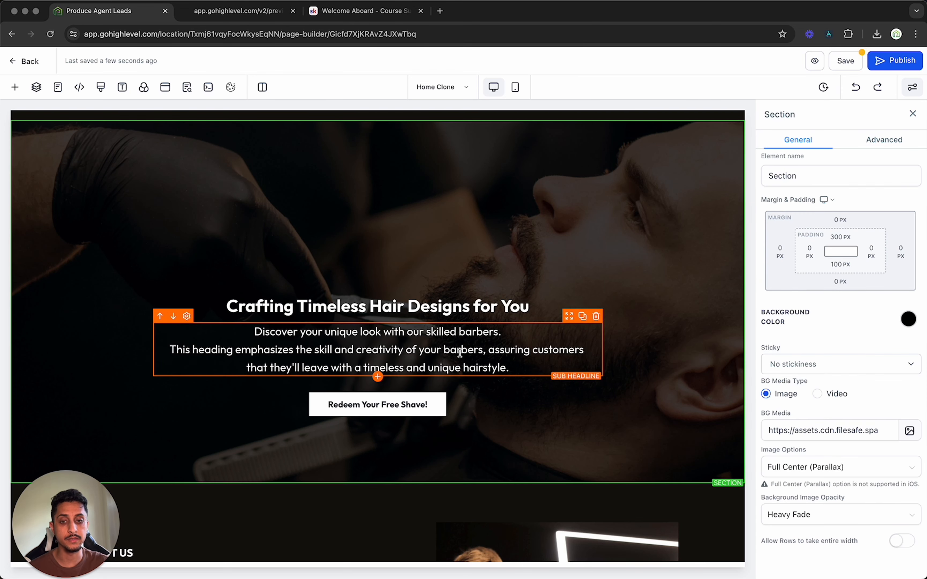
- Open the settings of the hero section's Redeem Your Free Shave button and review its available link actions
left_click(412, 367)
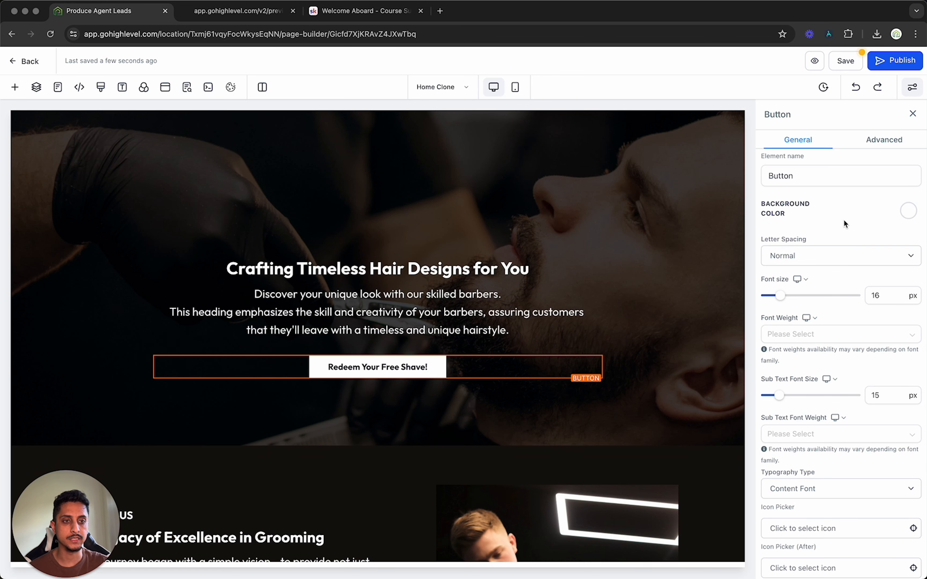
scroll(847, 233, "down", 5)
scroll(847, 232, "down", 3)
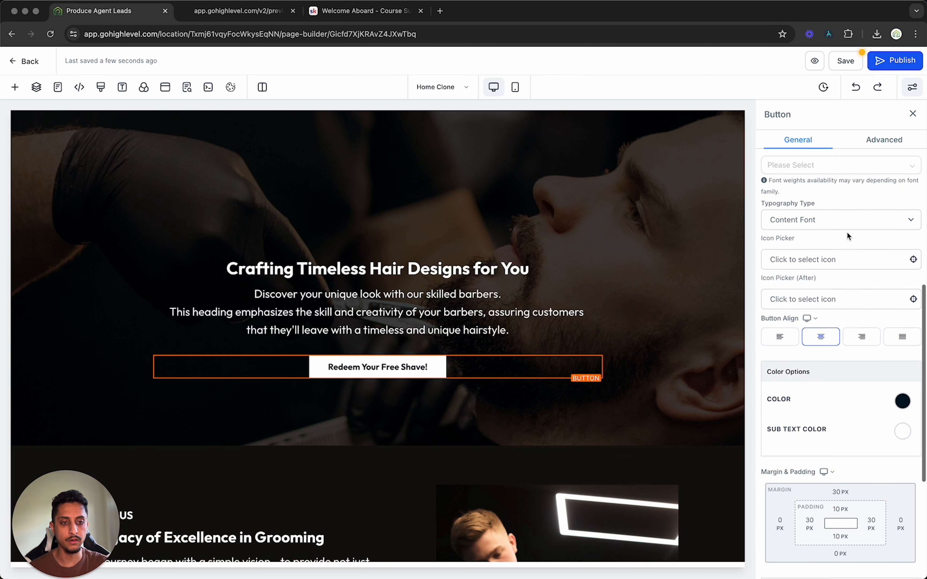
scroll(847, 231, "down", 5)
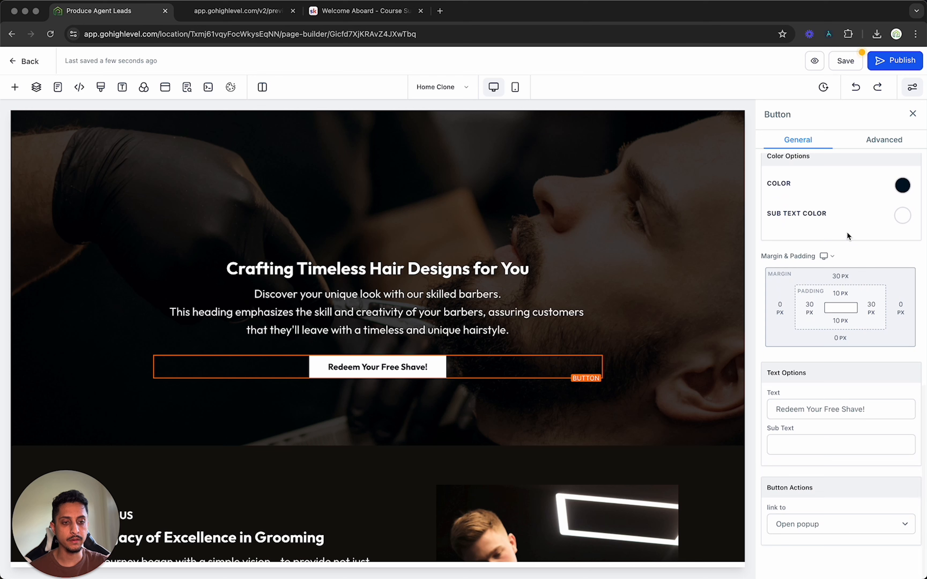
left_click(816, 525)
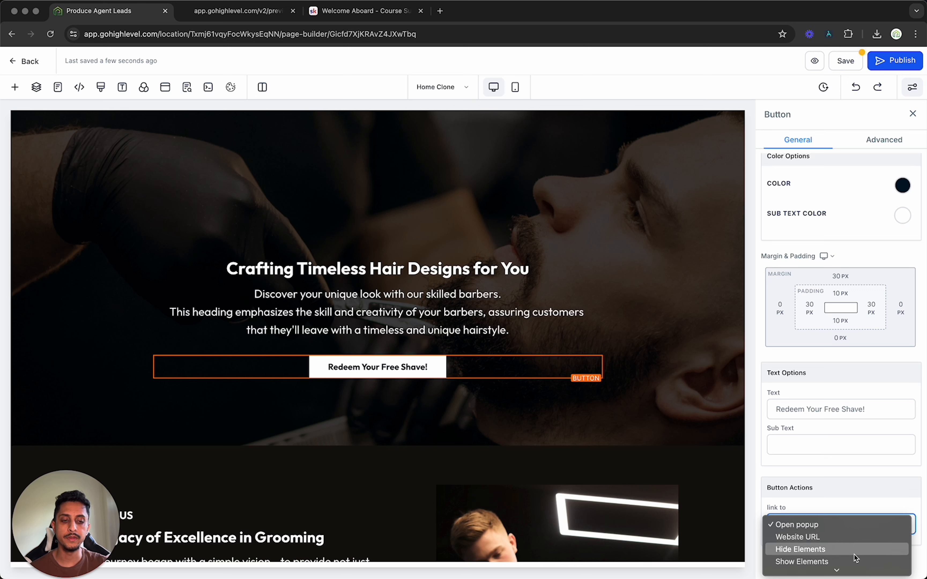
scroll(854, 555, "down", 2)
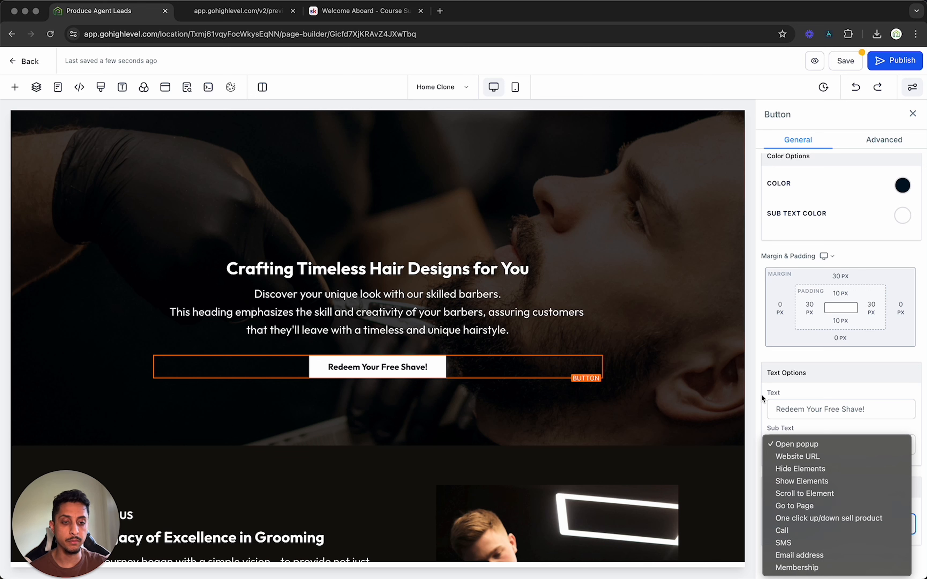
left_click(751, 380)
- Change the hero button's text to "$5 Off First Cut"
left_click_drag(881, 406, 784, 400)
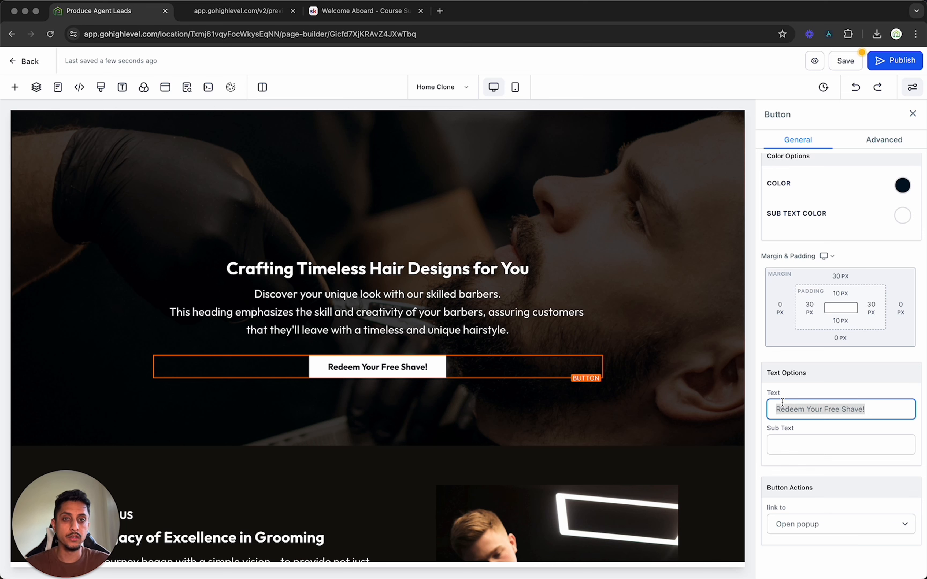
key("BackSpace")
type("Re")
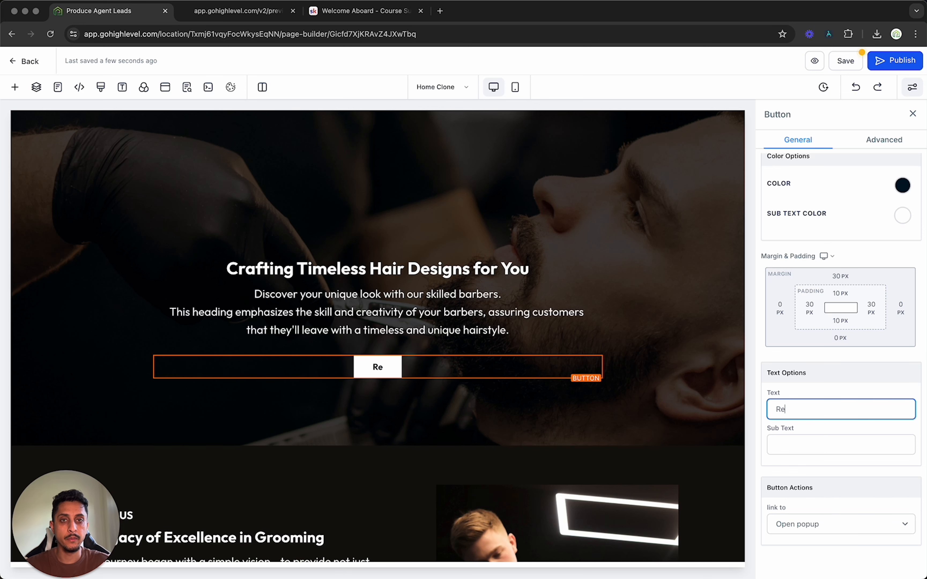
key("BackSpace")
key("BackSpace")
type("$5 Of")
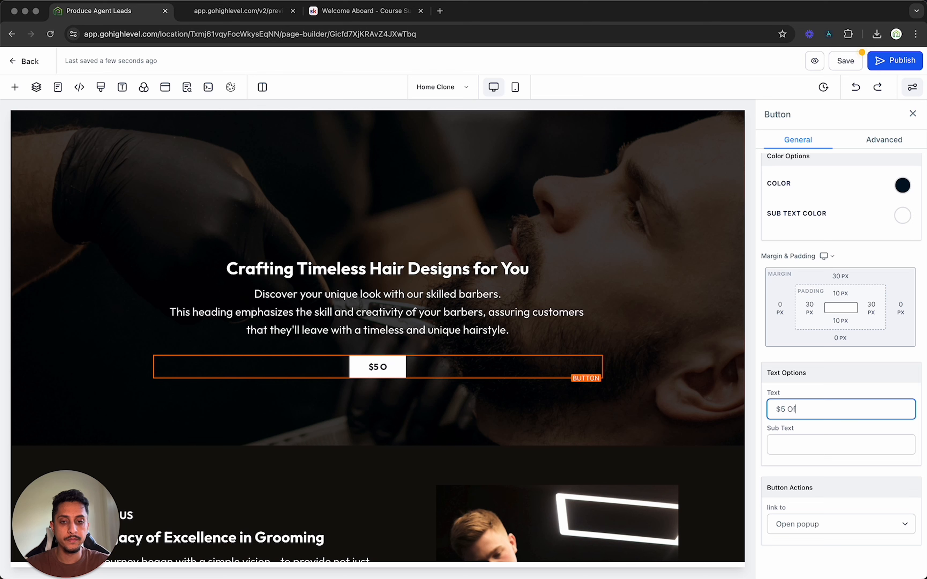
type("f First Cut")
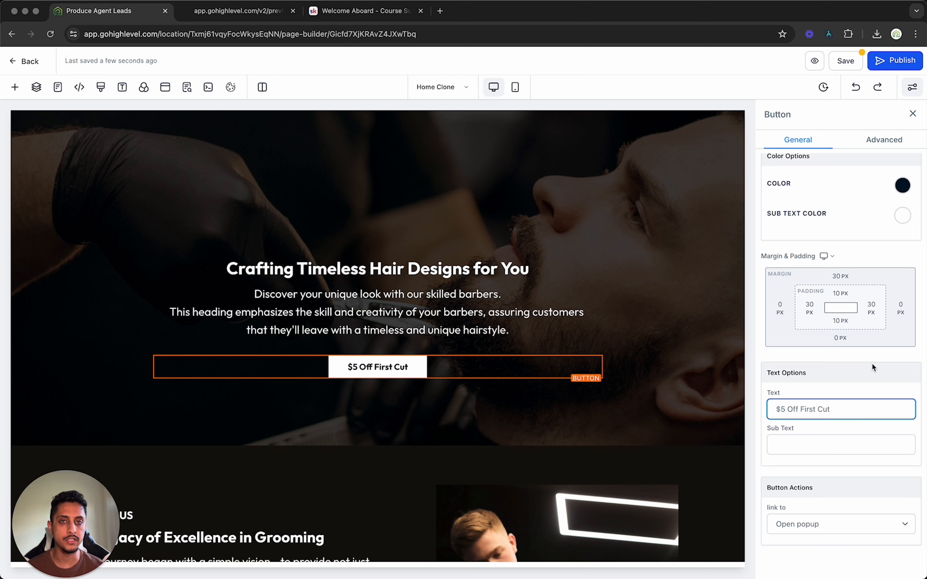
left_click(873, 364)
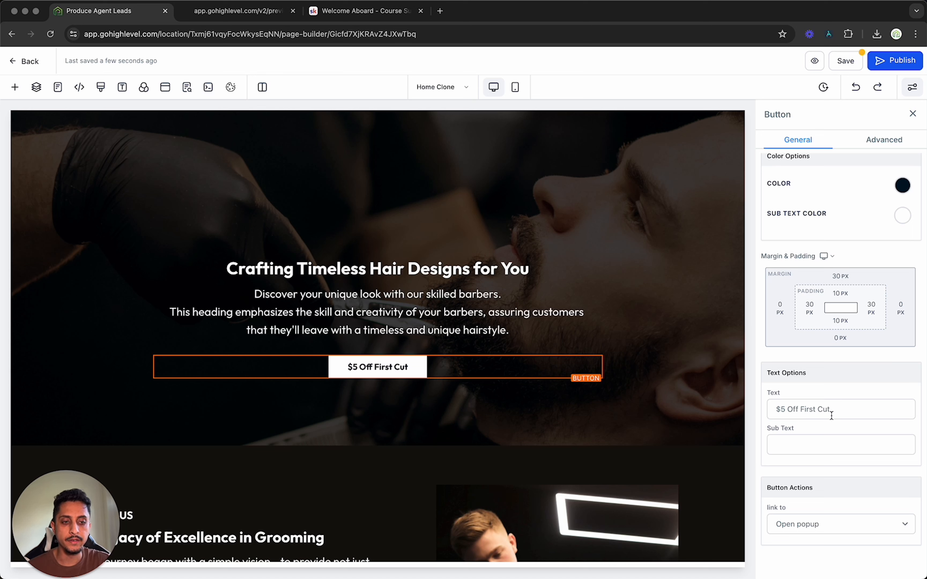
- Add the sub text "test" to the hero button and set the sub text colour to black
left_click(803, 445)
type("test")
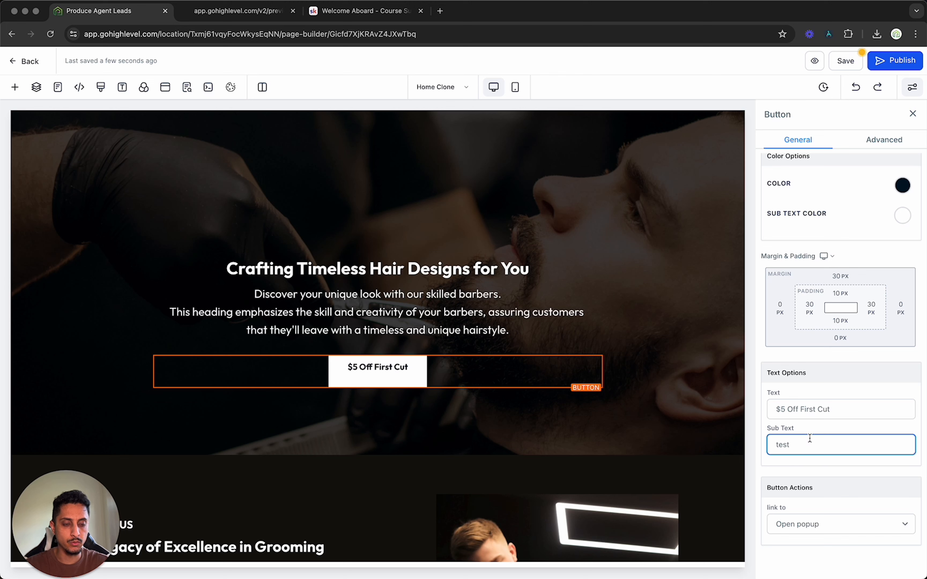
scroll(810, 438, "up", 4)
left_click(903, 287)
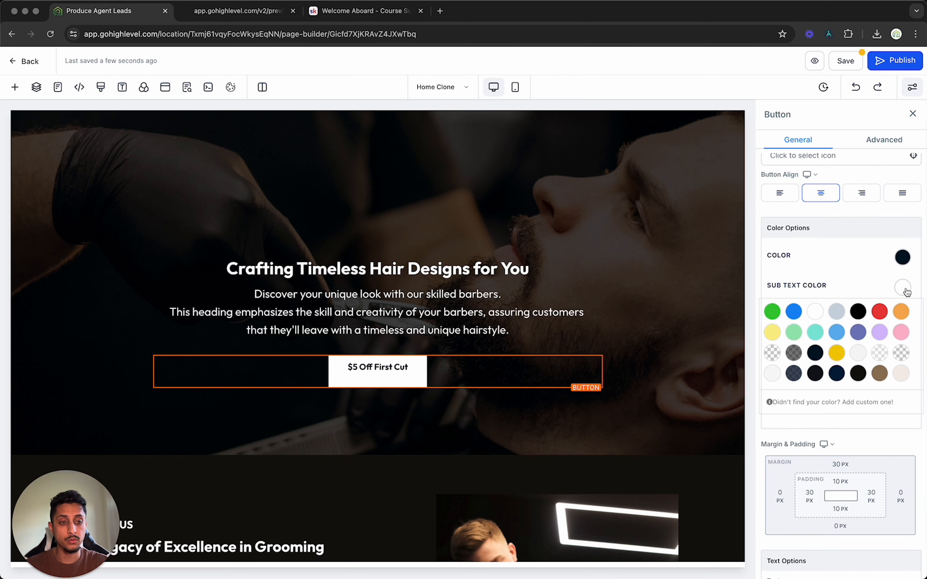
left_click(858, 311)
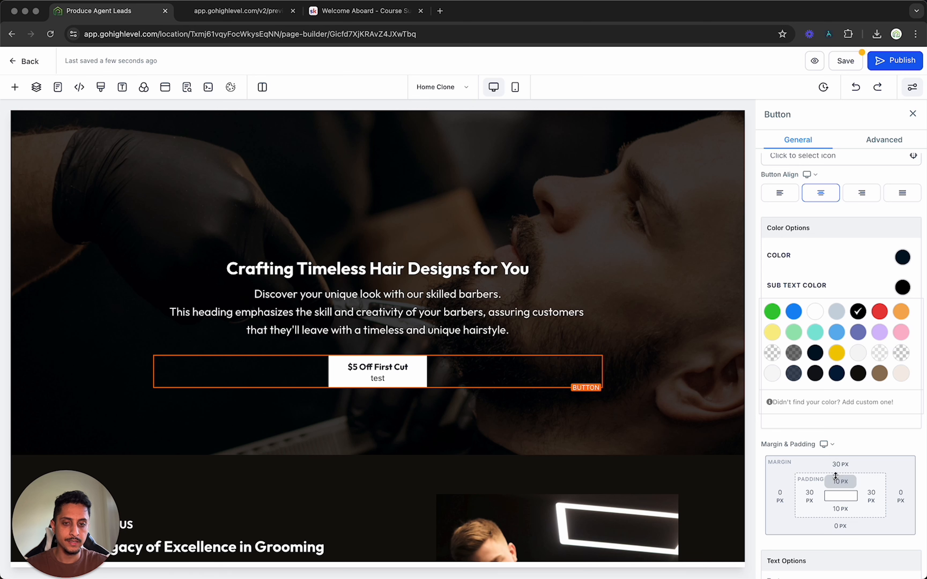
- Try "click here" as the hero button's sub text and clear the sub text
scroll(808, 485, "down", 3)
double_click(783, 544)
type("cl")
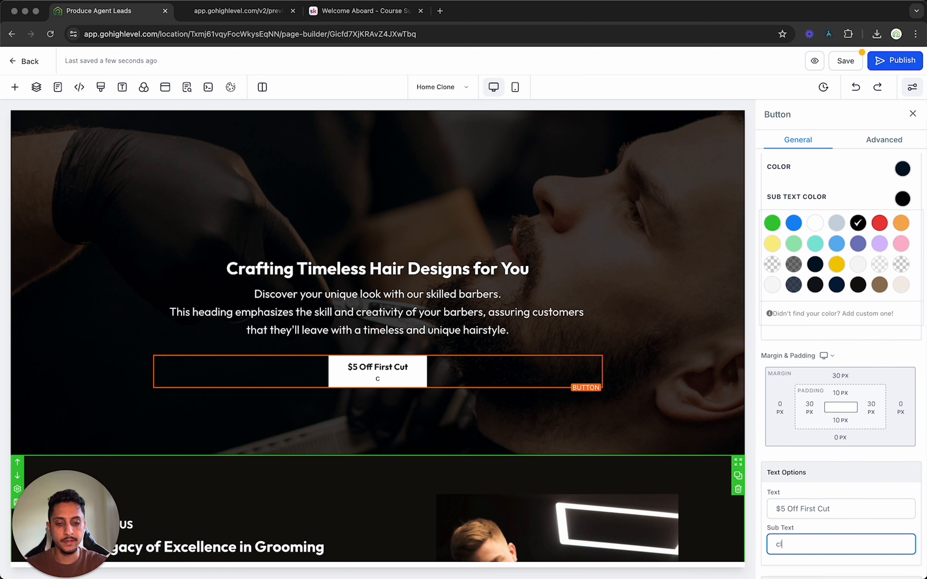
type("ick here")
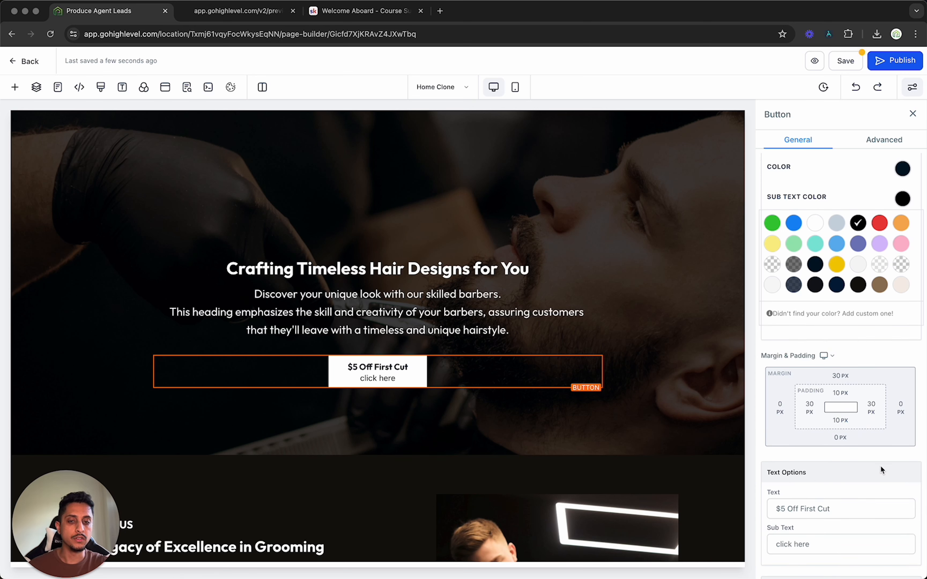
left_click(830, 548)
key("ctrl+a")
key("BackSpace")
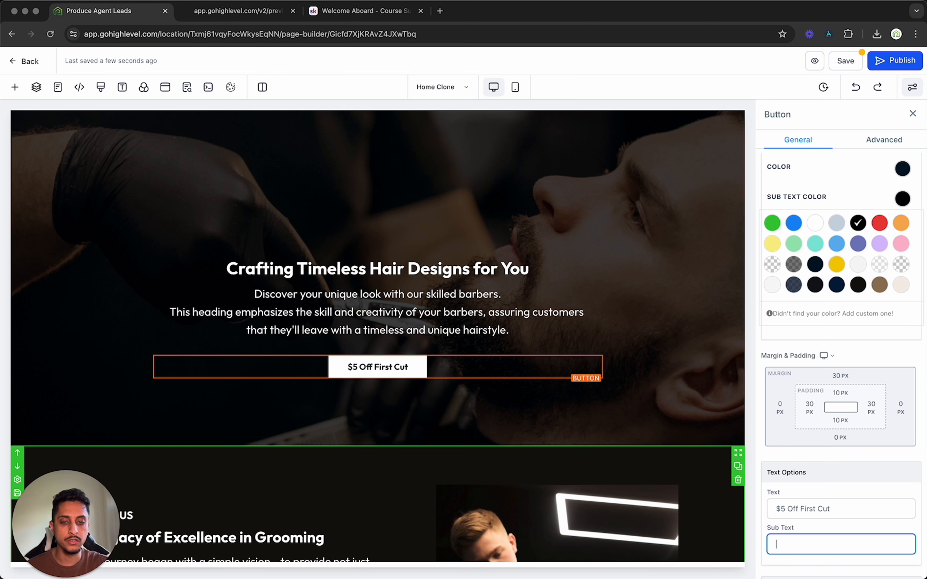
left_click(766, 453)
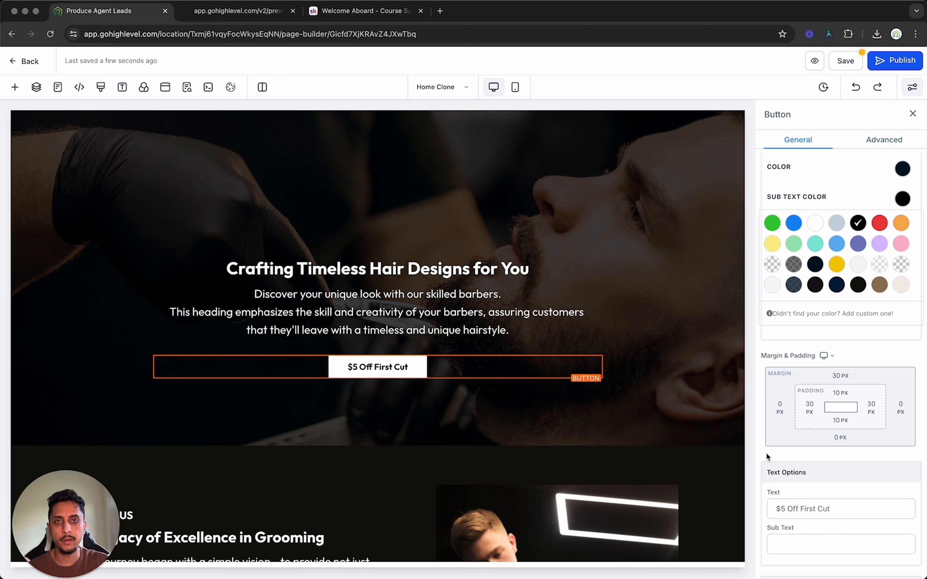
- Switch the page builder to the mobile view and review the header, hero and About Us sections
left_click(517, 91)
scroll(399, 391, "up", 3)
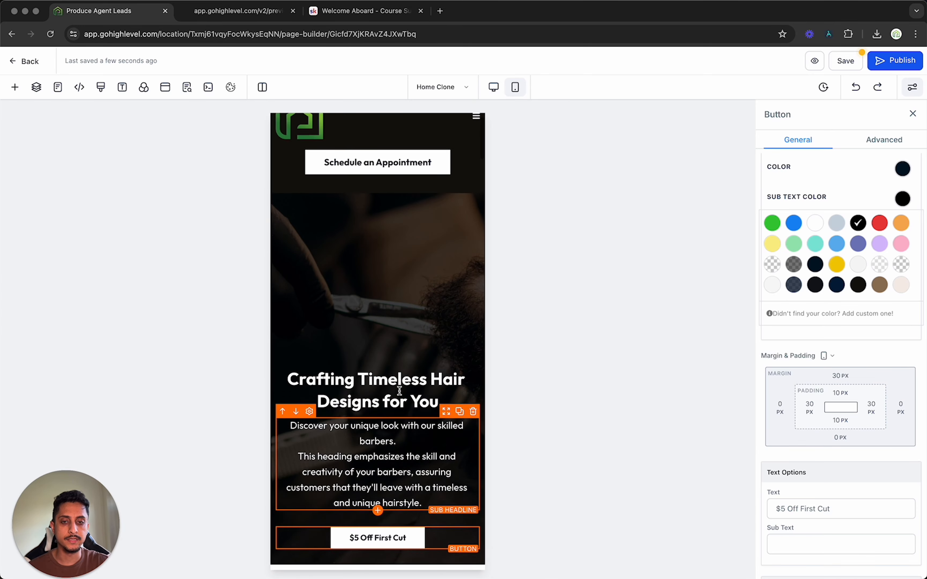
scroll(399, 390, "down", 9)
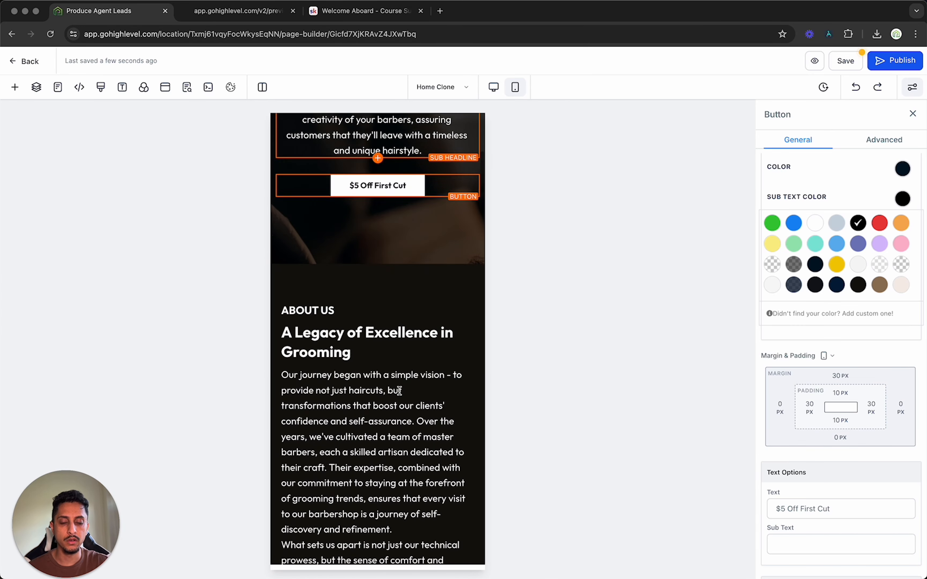
- Try bottom and top margins of -50 px on the hero section in the mobile view
scroll(400, 391, "up", 8)
left_click(386, 180)
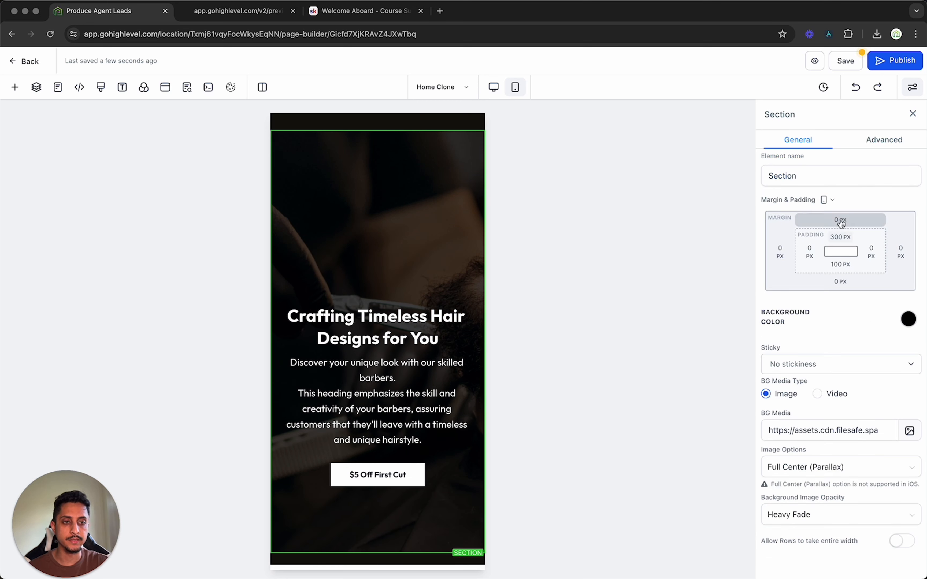
left_click(842, 281)
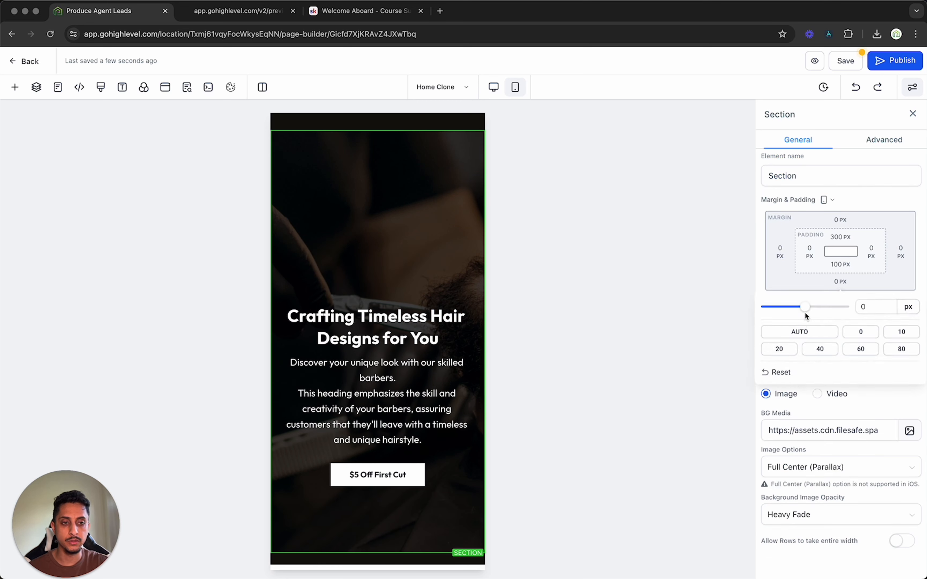
left_click_drag(805, 311, 766, 308)
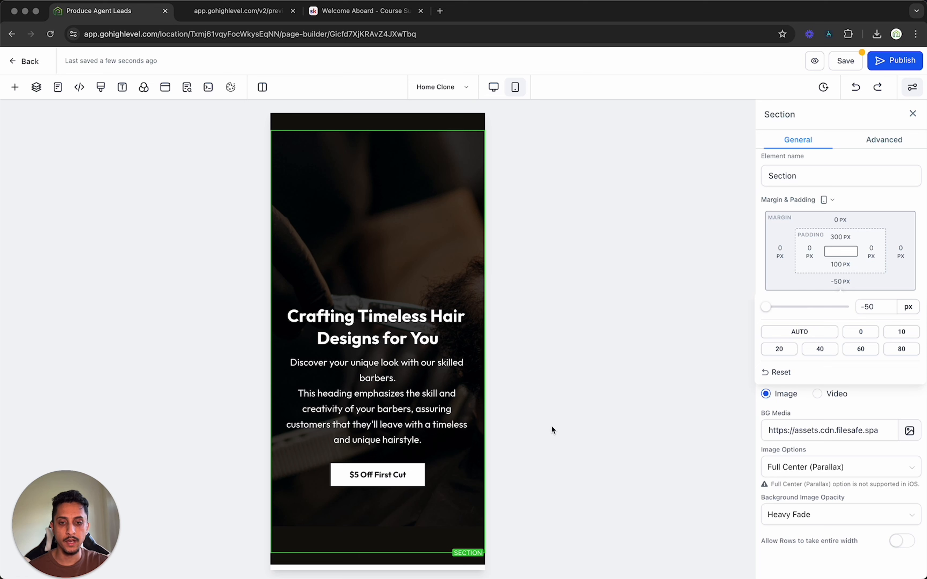
left_click(841, 219)
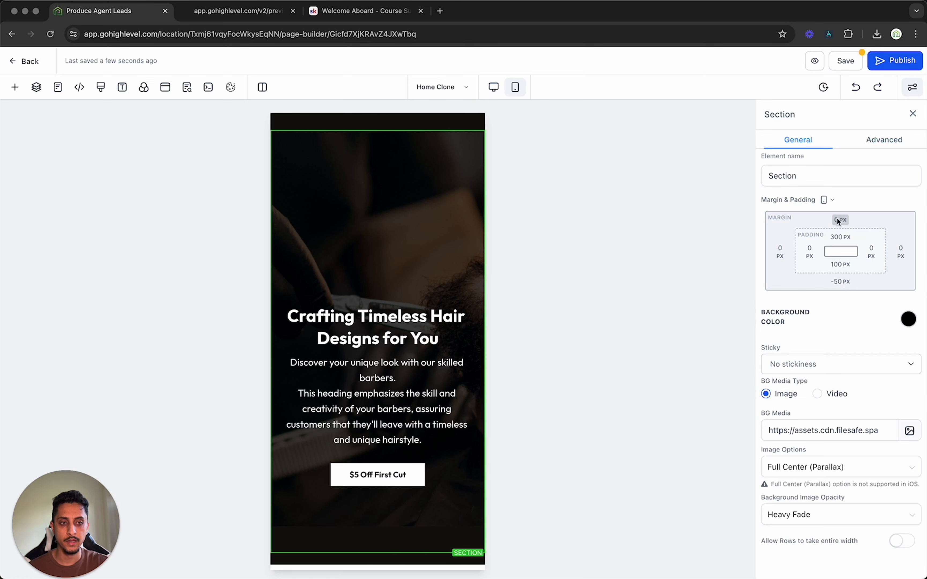
left_click(836, 217)
left_click_drag(807, 250, 762, 248)
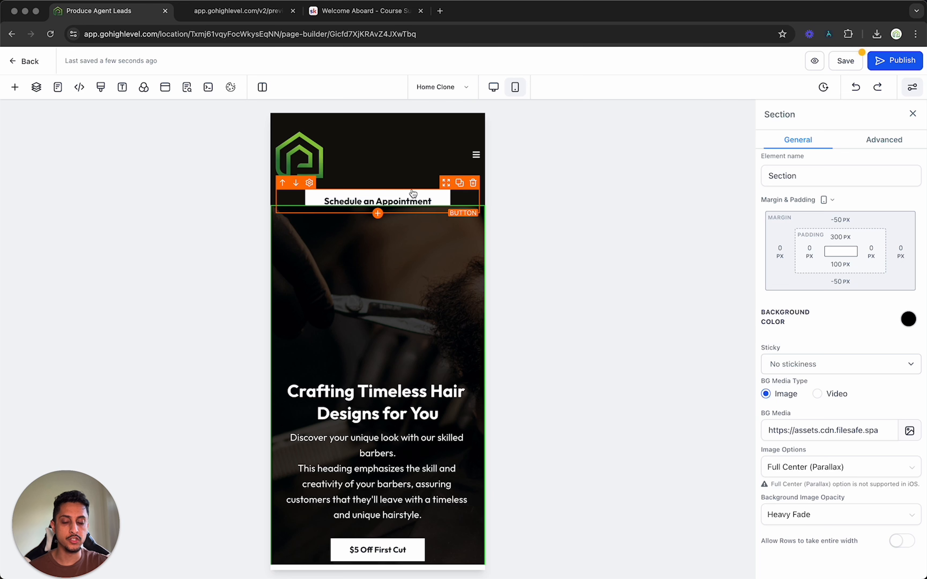
- Undo the top and bottom margin changes on the mobile hero section
left_click(856, 91)
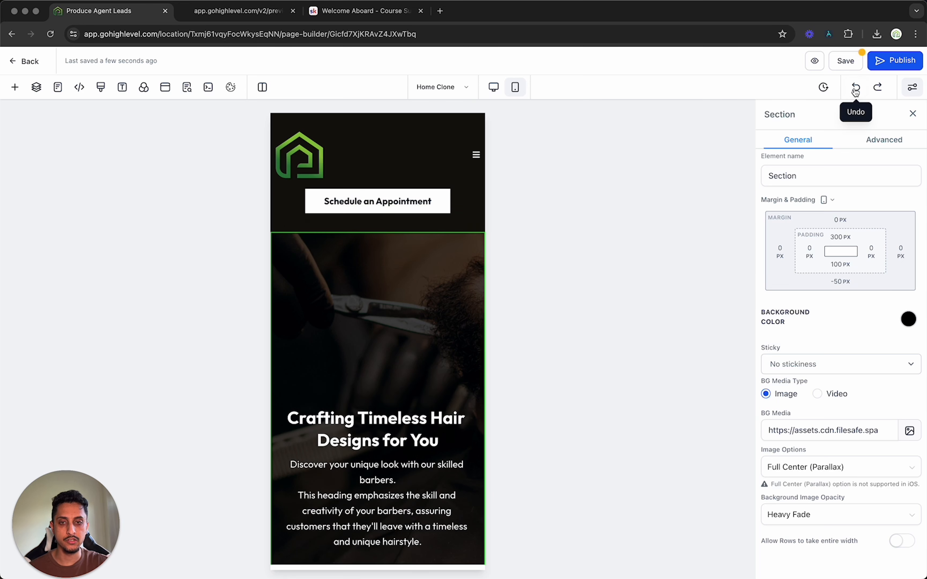
scroll(513, 291, "down", 3)
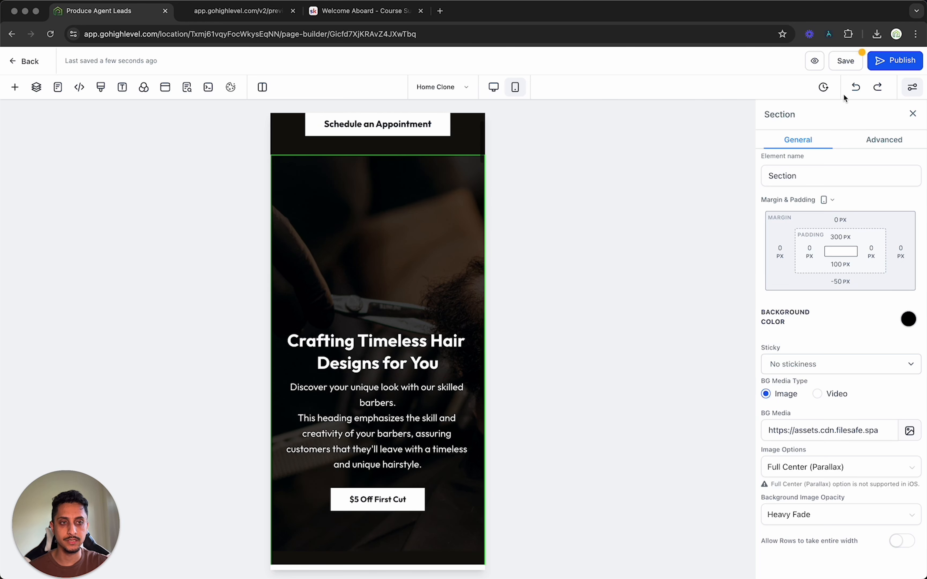
left_click(856, 88)
- Review the About Us and Our Services sections in the mobile view and return to the desktop view
scroll(437, 374, "down", 10)
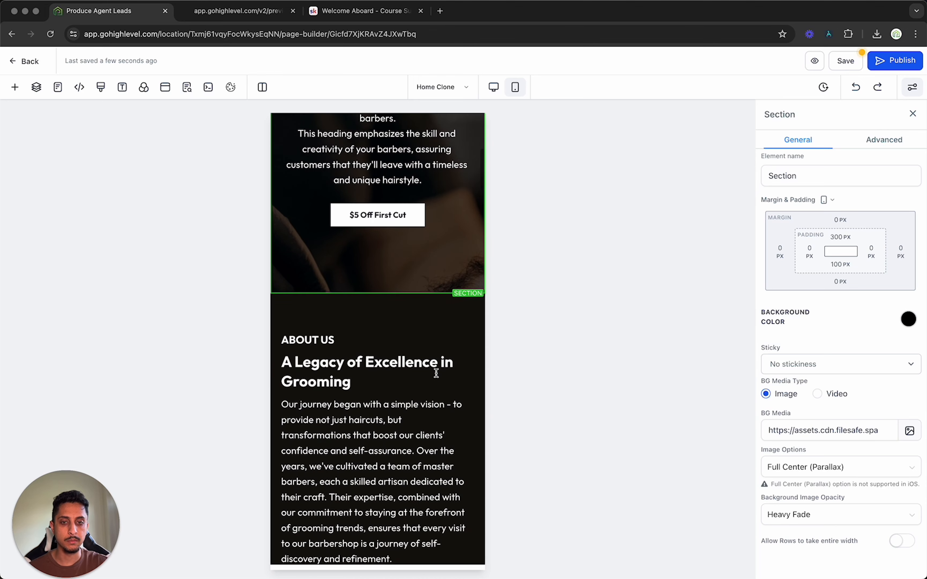
scroll(436, 373, "down", 20)
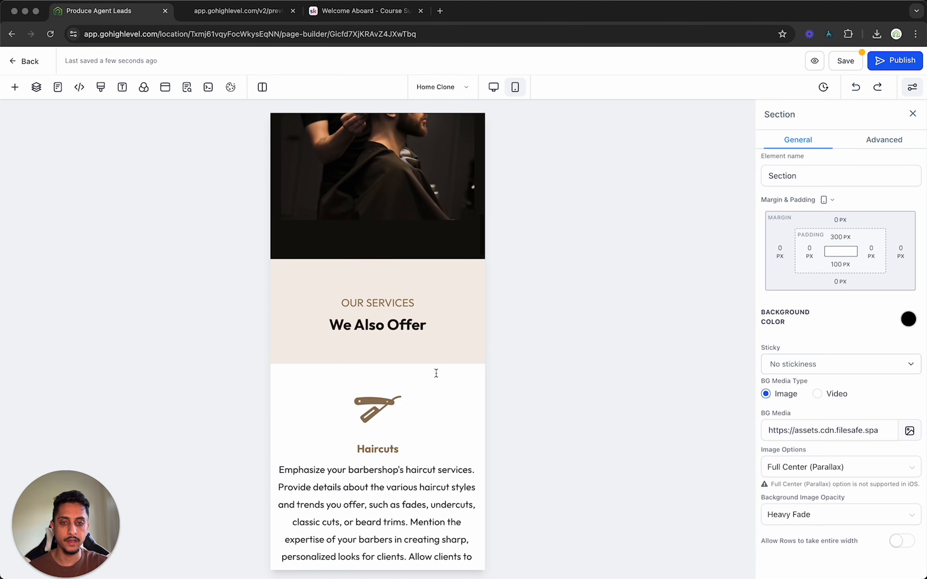
scroll(436, 374, "down", 15)
left_click(494, 87)
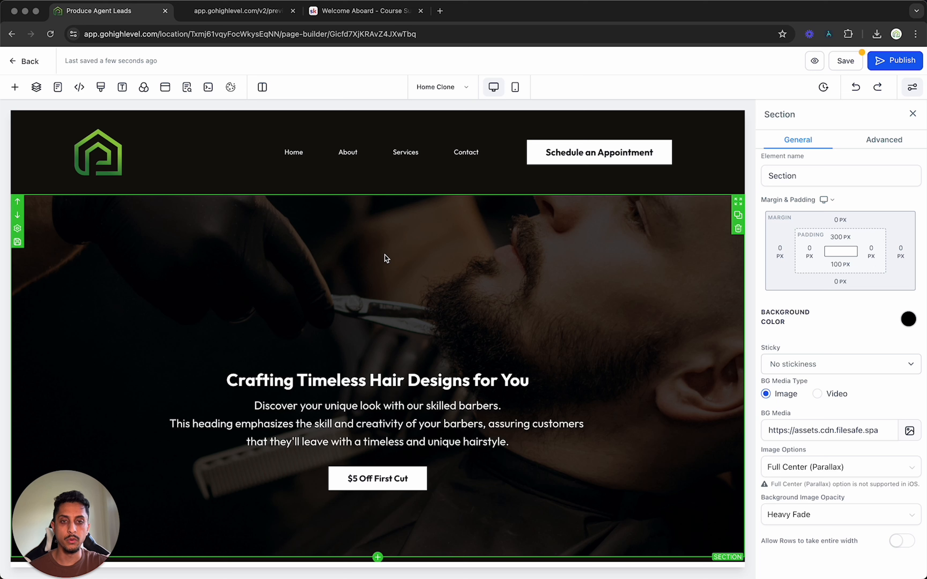
- Check the link action options of the header's Schedule an Appointment button, keeping Go to Page selected
left_click(600, 155)
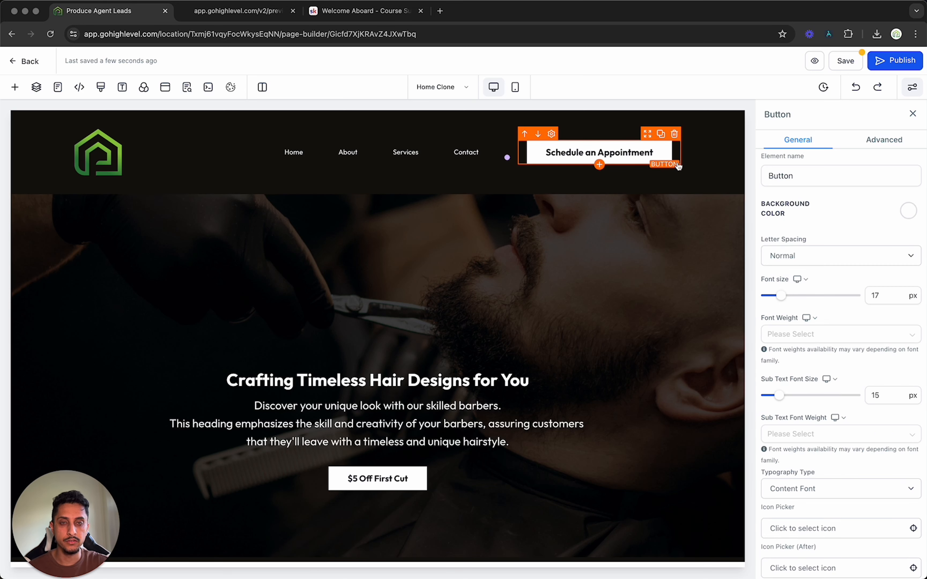
scroll(873, 407, "down", 10)
left_click(815, 493)
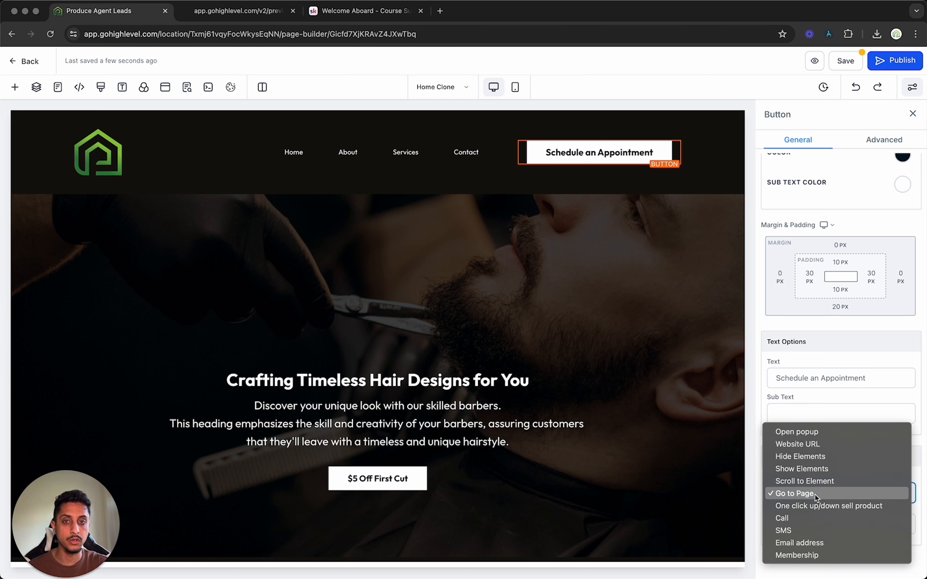
left_click(815, 494)
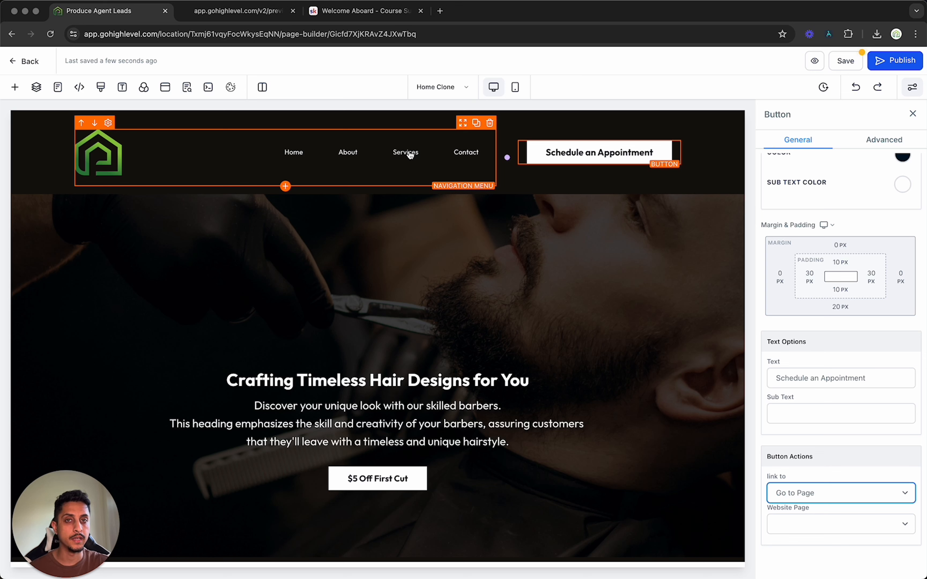
- Open the Contact Us Clone page from the website's main pages
left_click(409, 154)
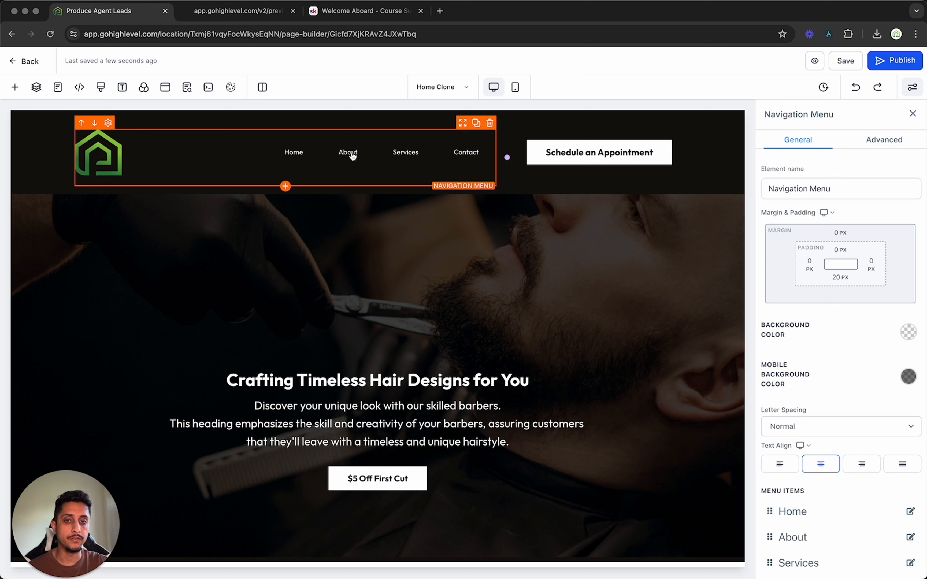
left_click(58, 85)
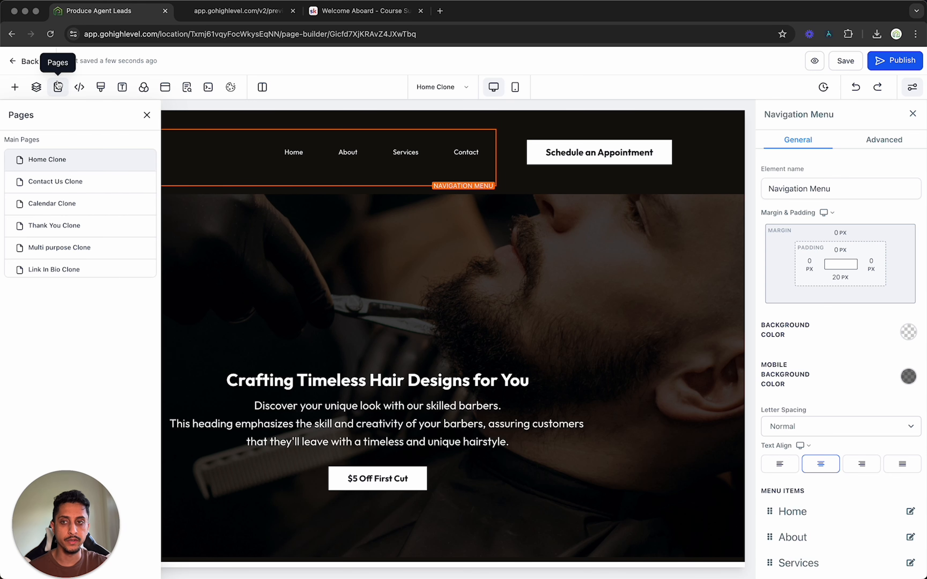
left_click(74, 183)
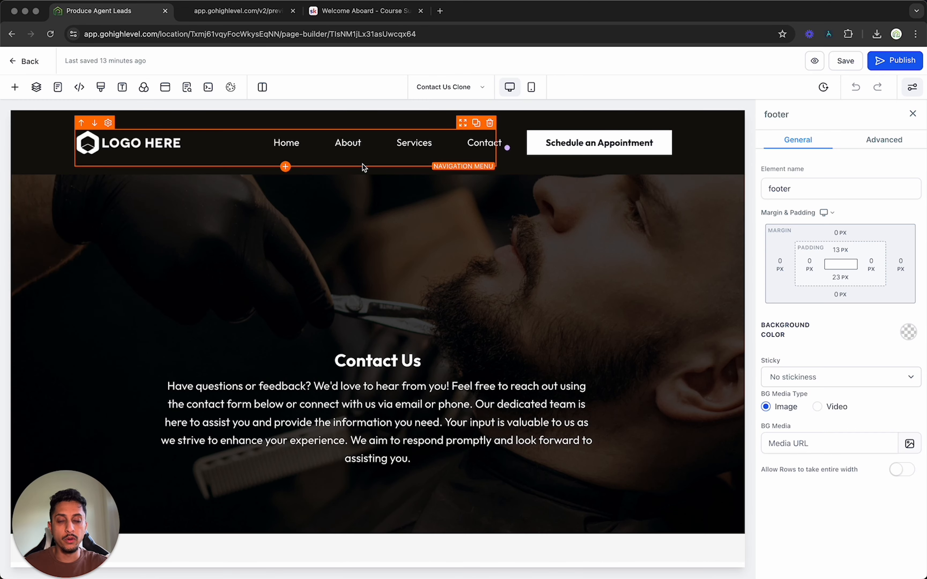
- Review the Contact Us page's hero, Get In Touch, form and footer sections and select its FAQ element
scroll(386, 290, "down", 8)
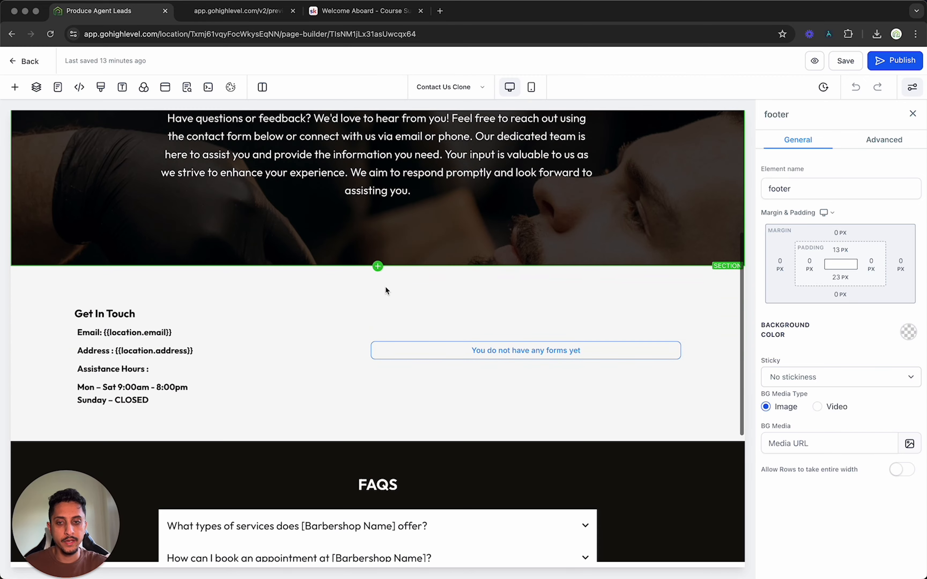
scroll(386, 290, "up", 4)
scroll(385, 288, "up", 5)
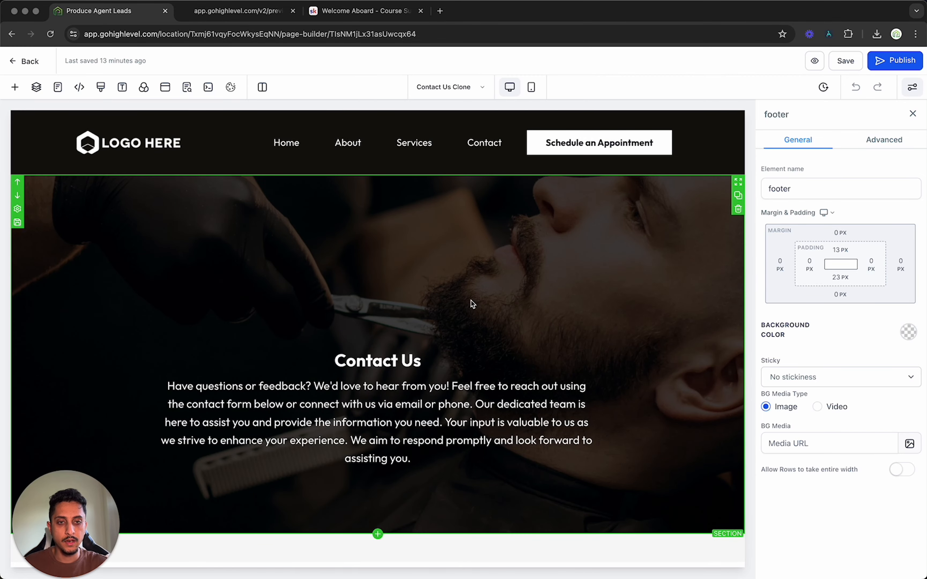
scroll(464, 307, "down", 3)
scroll(362, 350, "down", 6)
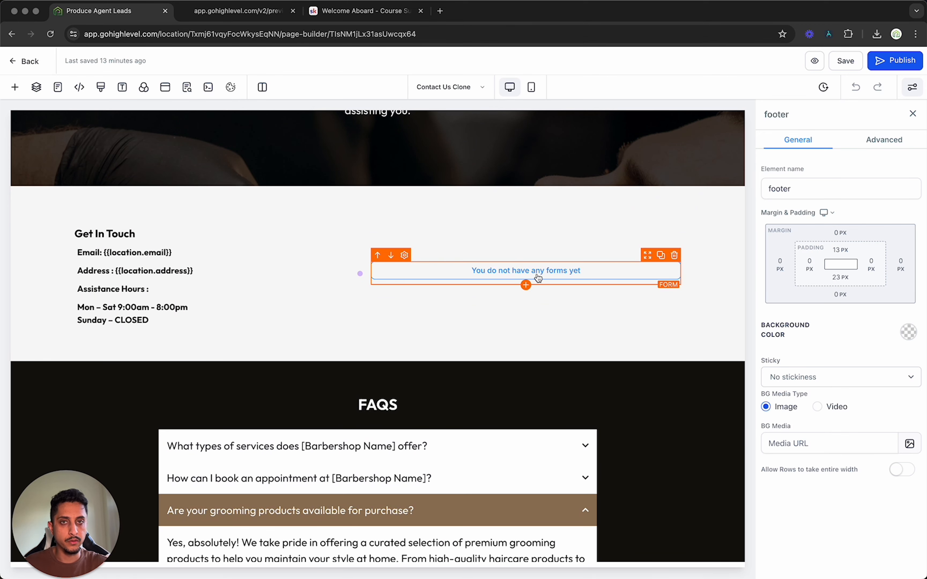
scroll(538, 277, "down", 5)
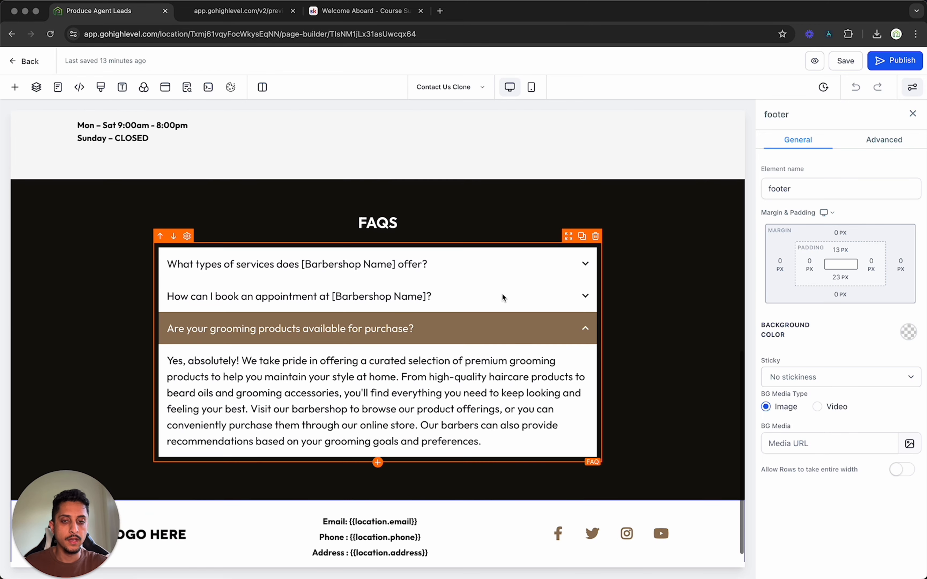
left_click(583, 315)
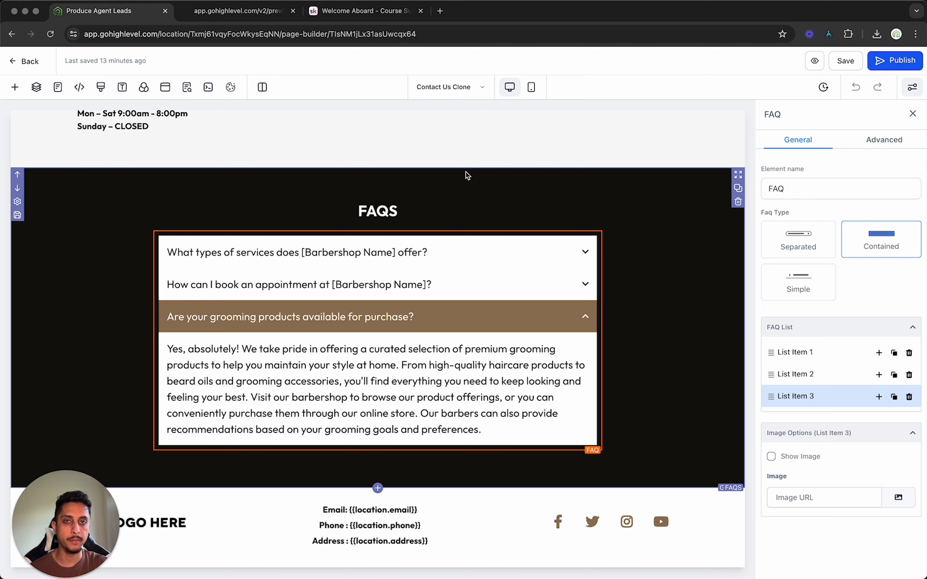
- Open the Calendar Clone page and view its header tracking code editor without adding code
left_click(57, 88)
left_click(53, 205)
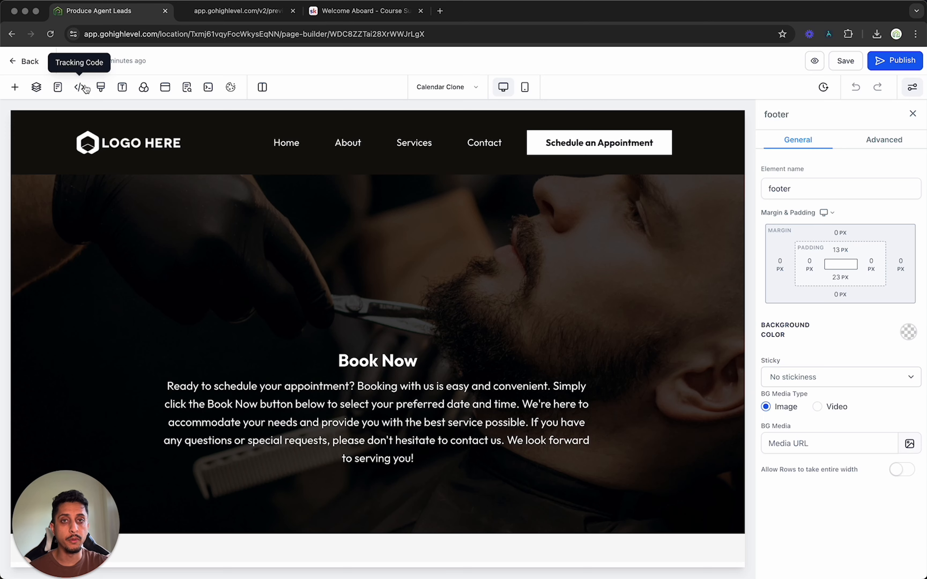
left_click(82, 88)
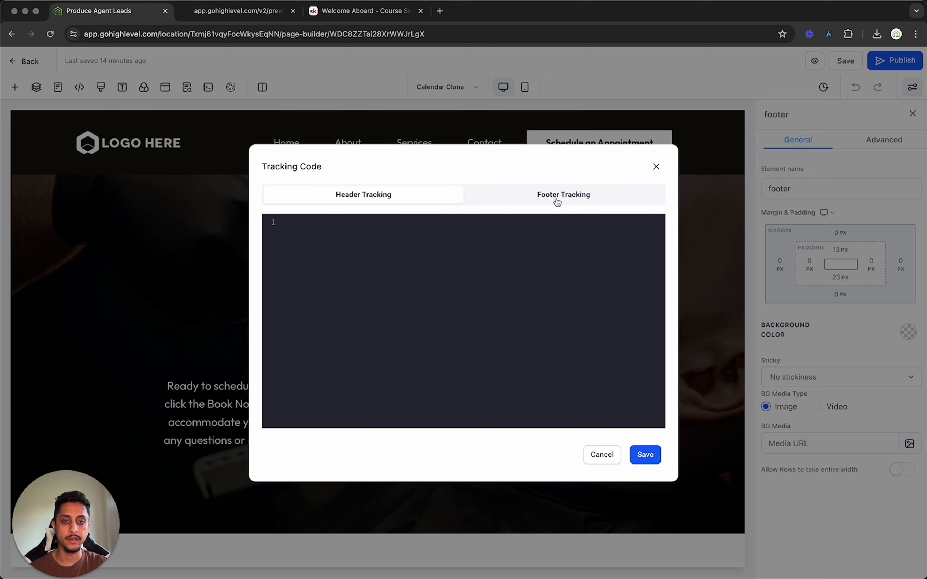
left_click(656, 167)
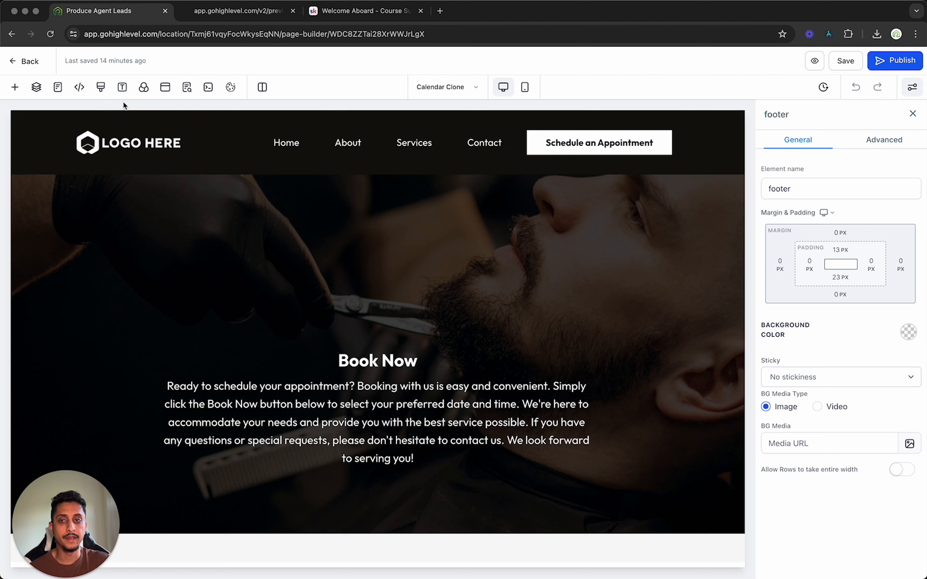
- Examine the Calendar Clone page's typography settings, headline font choices and background settings
left_click(122, 87)
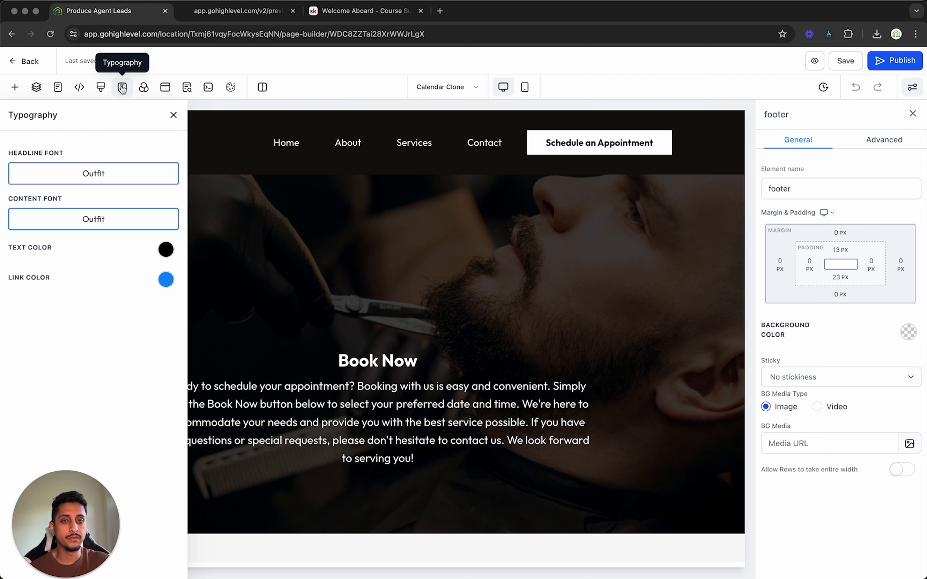
left_click(122, 179)
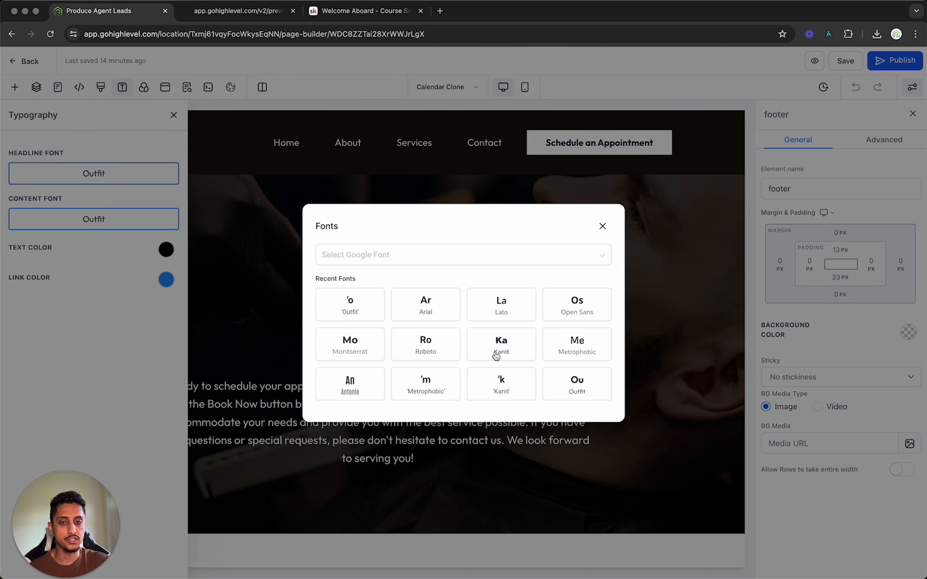
left_click(603, 226)
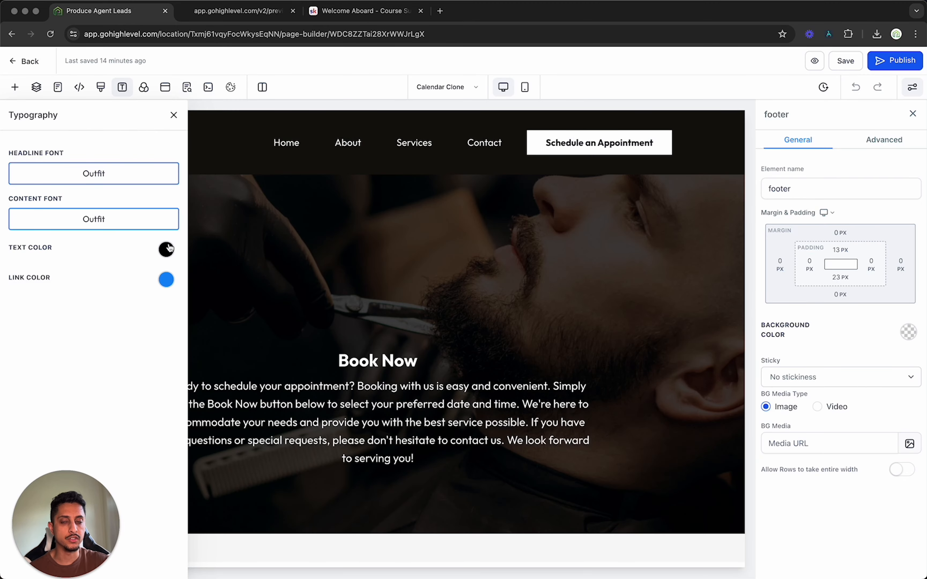
left_click(142, 90)
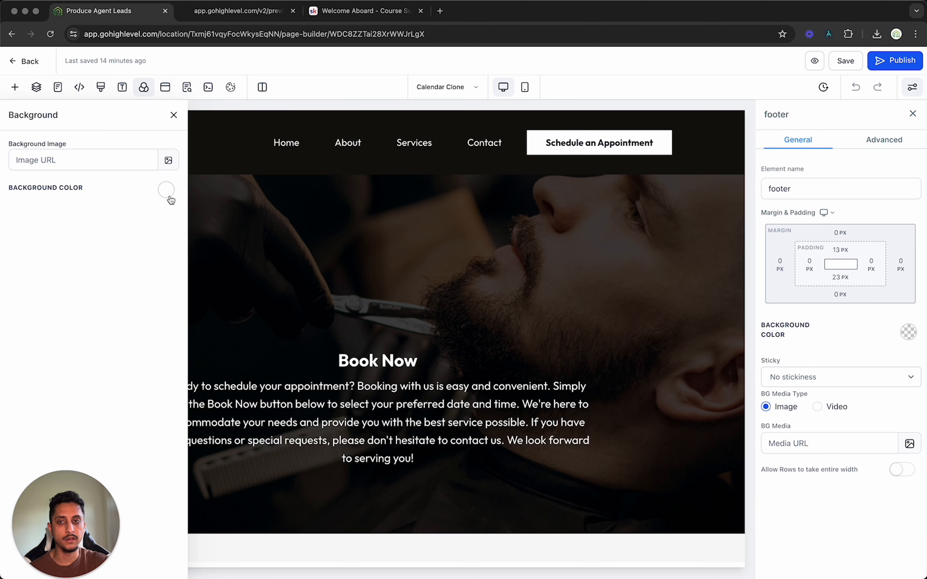
- Open the Calendar Clone page's popup and change its headline to "$5 Off First Cut"
left_click(164, 89)
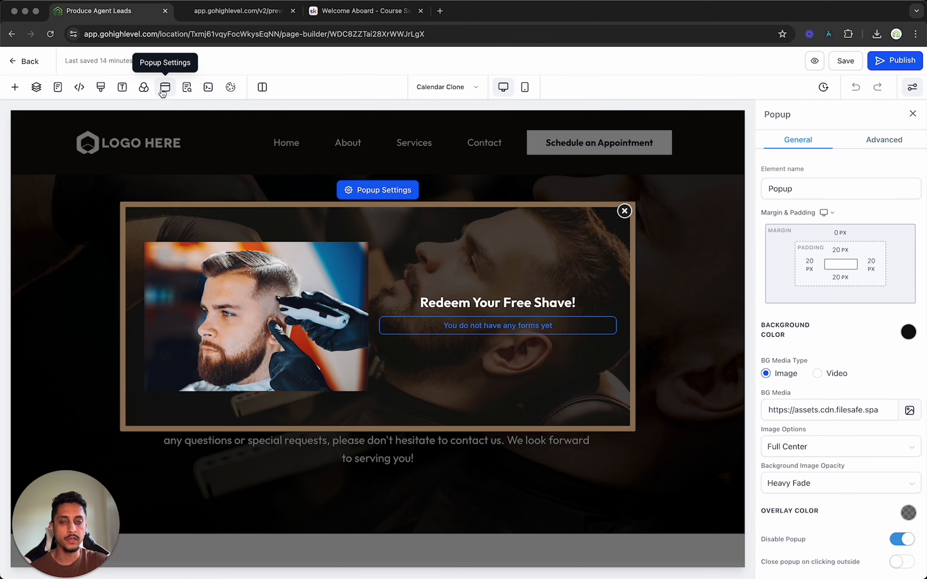
left_click(499, 302)
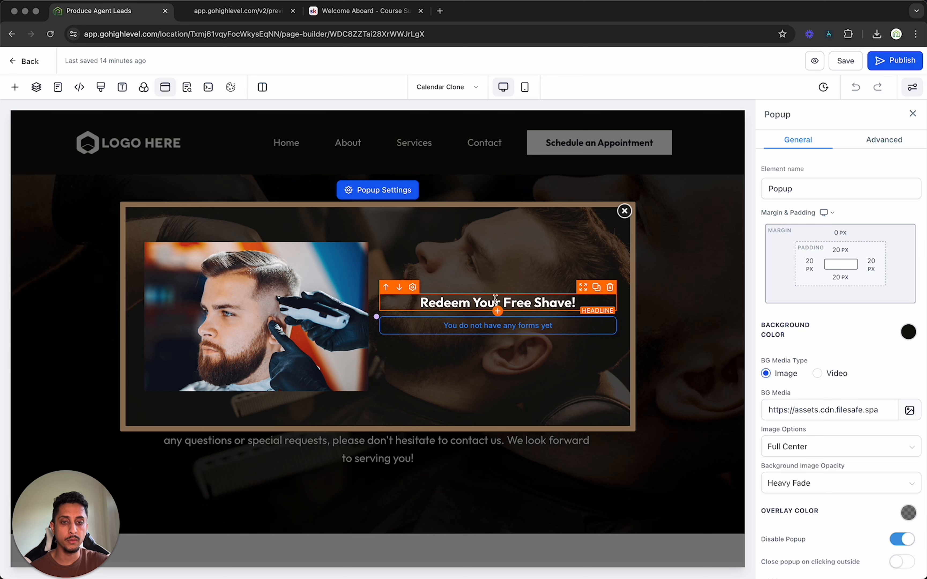
left_click(524, 303)
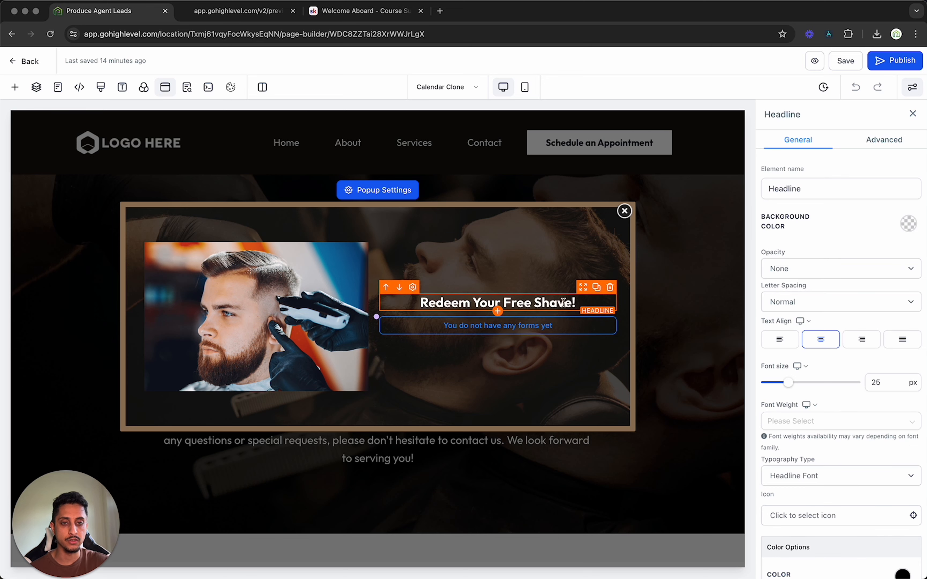
left_click_drag(575, 303, 391, 300)
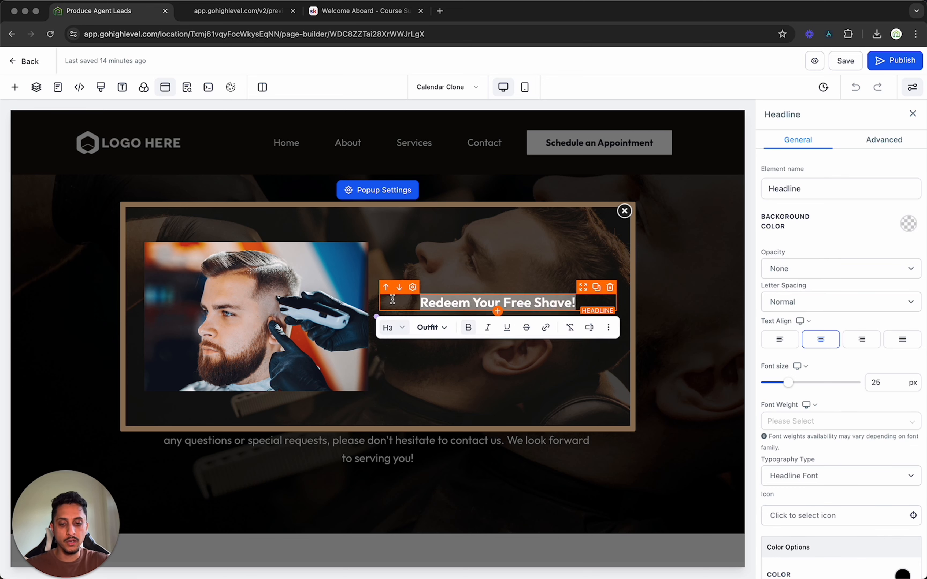
type("$5 Off First Cut")
- Examine the popup image's options and open the Calendar Clone page's SEO meta data settings
left_click(279, 300)
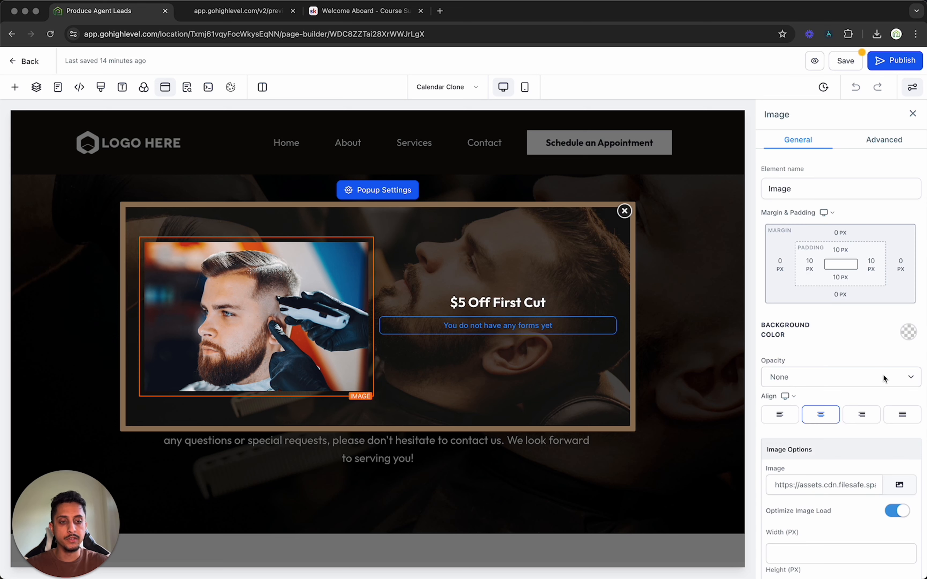
scroll(883, 379, "down", 3)
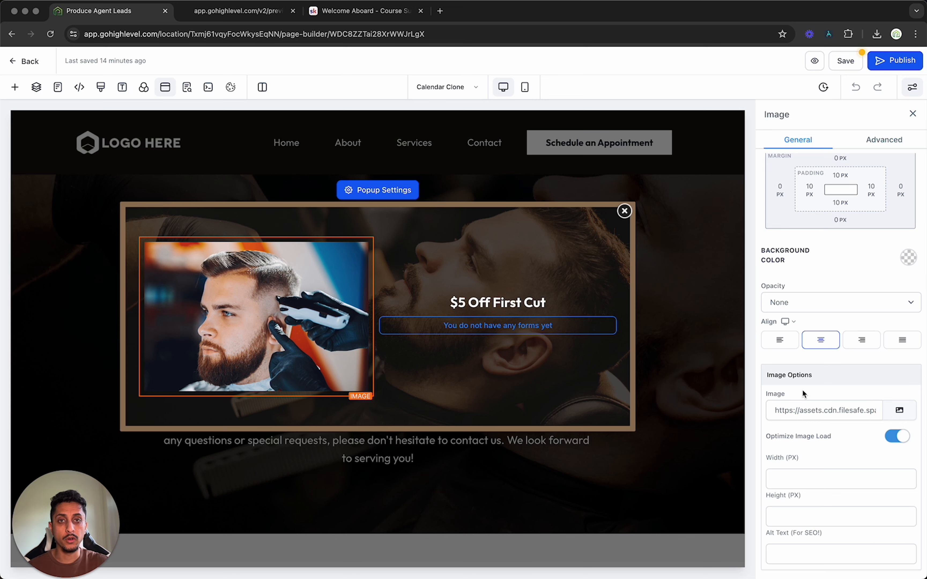
left_click(187, 87)
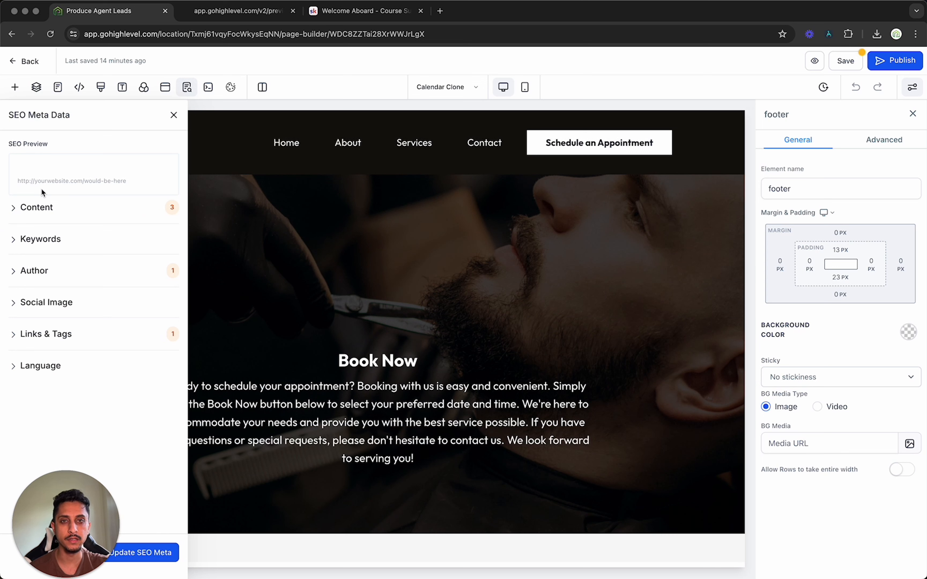
- View the SEO title and description fields and the website's list of main pages
left_click(34, 208)
left_click(76, 248)
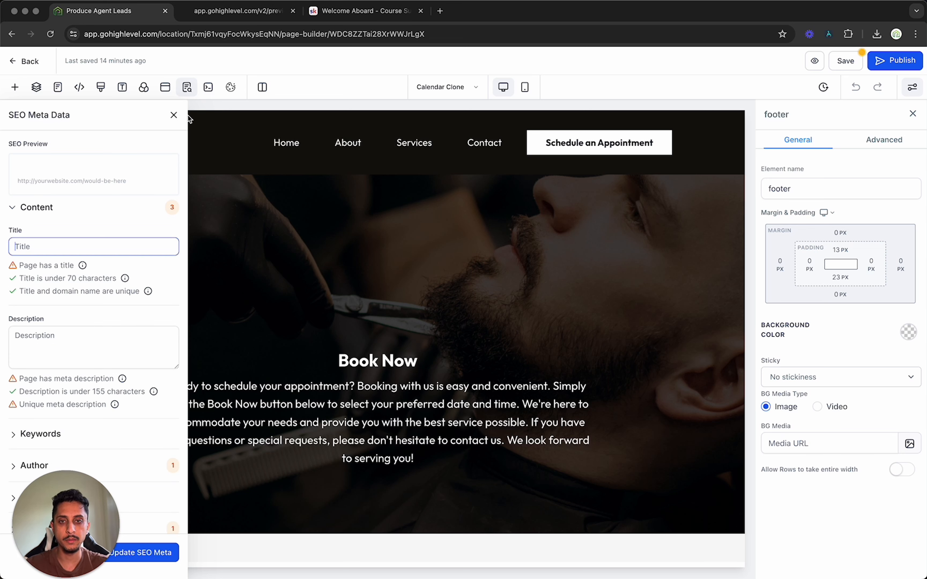
left_click(173, 115)
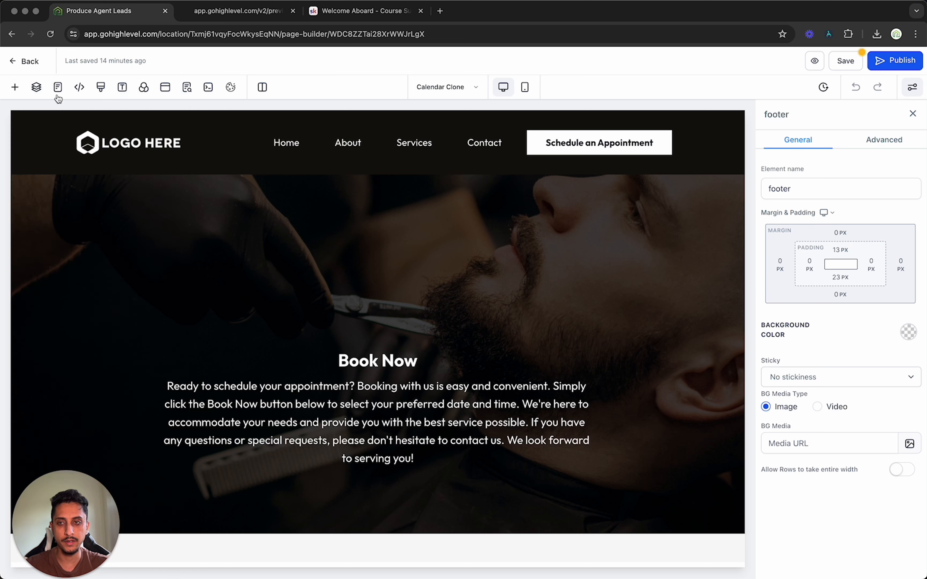
left_click(58, 87)
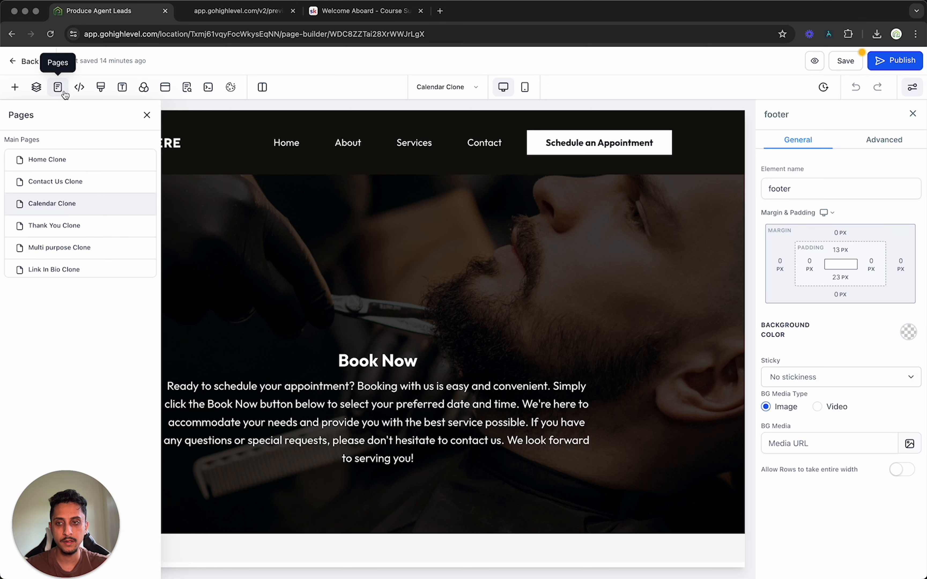
left_click(58, 88)
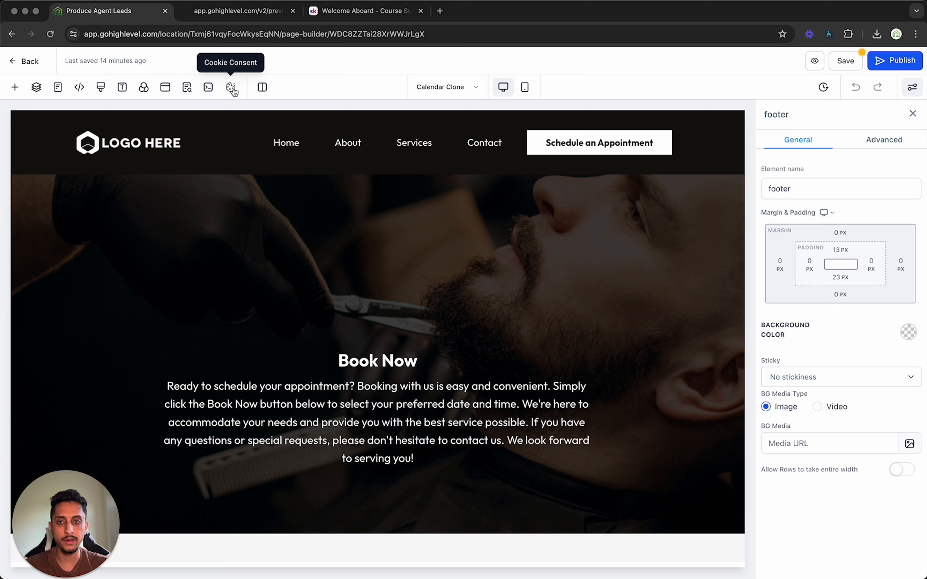
- Set the Calendar Clone page's SEO title to "Haircut Calendar" and its description to "Book your appointment here"
left_click(187, 88)
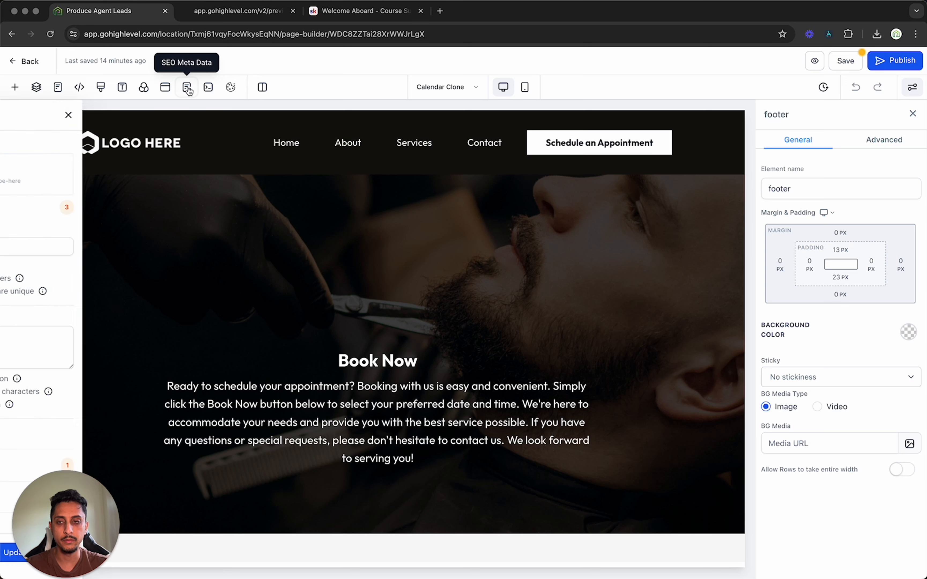
left_click(37, 245)
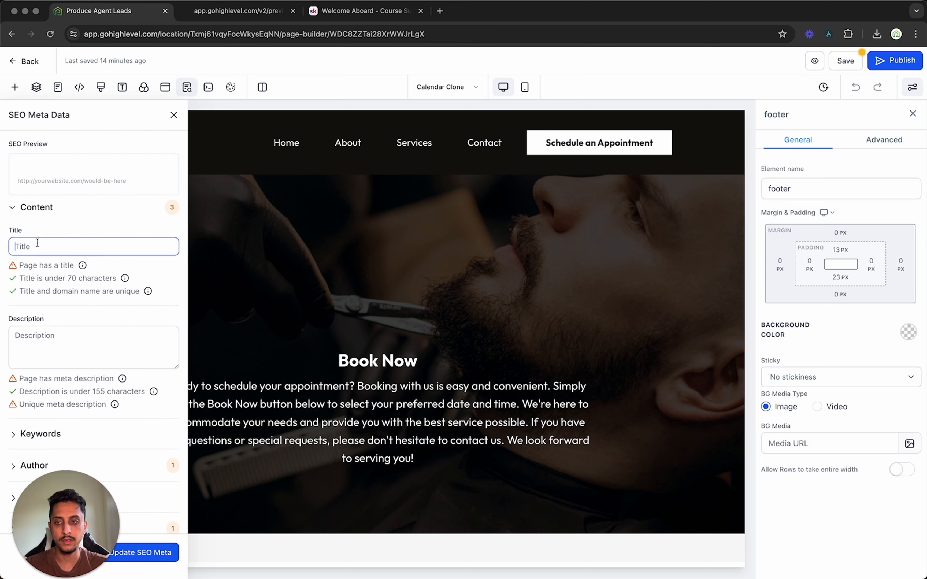
type("Haircut Calendar")
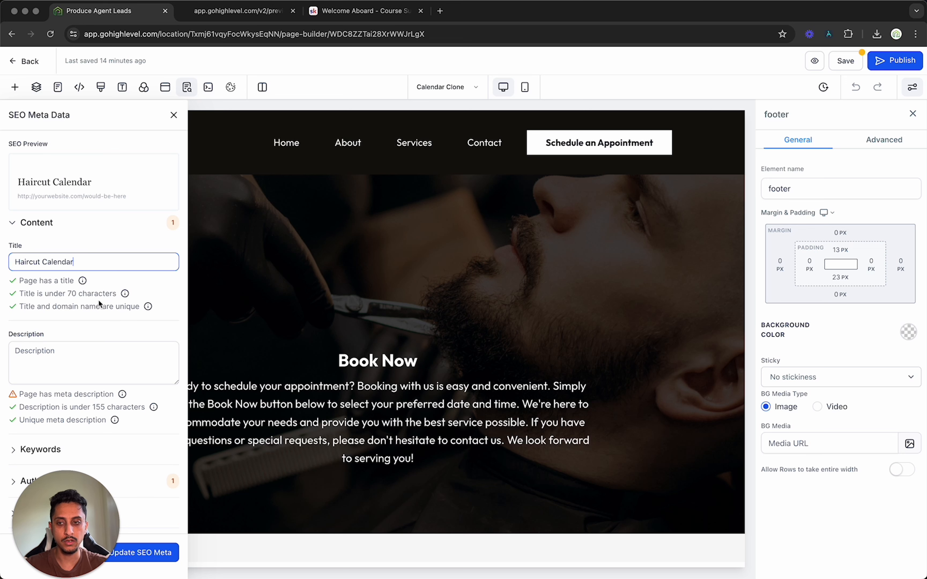
scroll(99, 302, "down", 2)
left_click(99, 303)
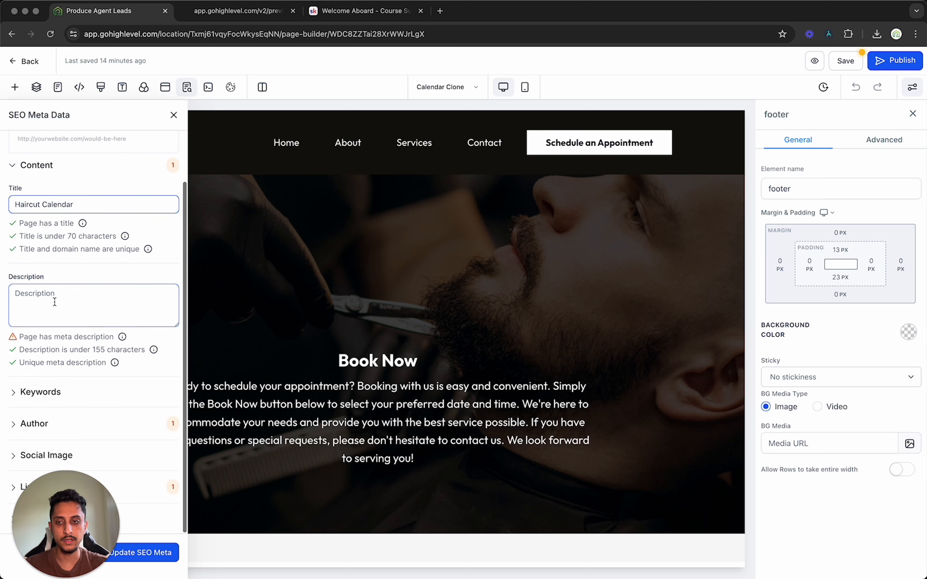
type("Book your appointment here")
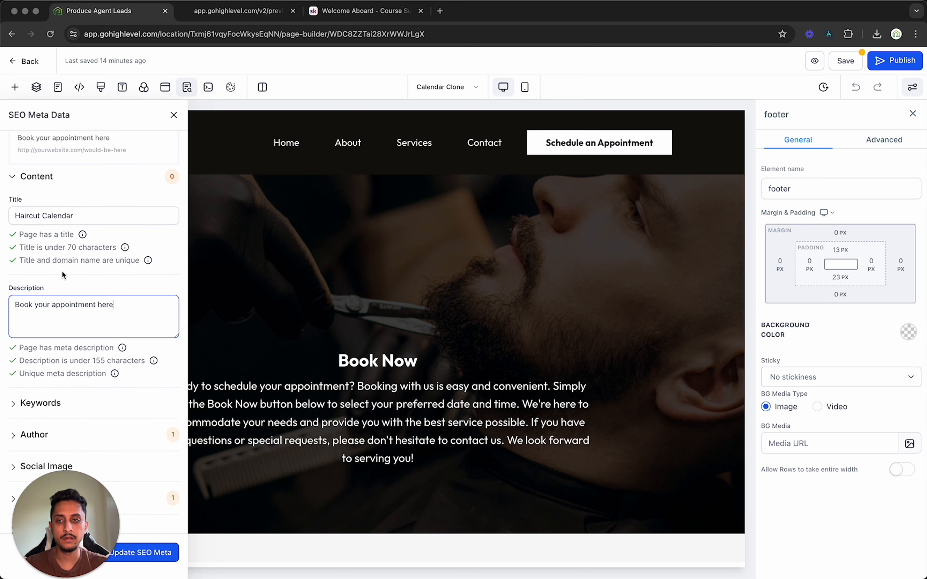
scroll(63, 275, "up", 3)
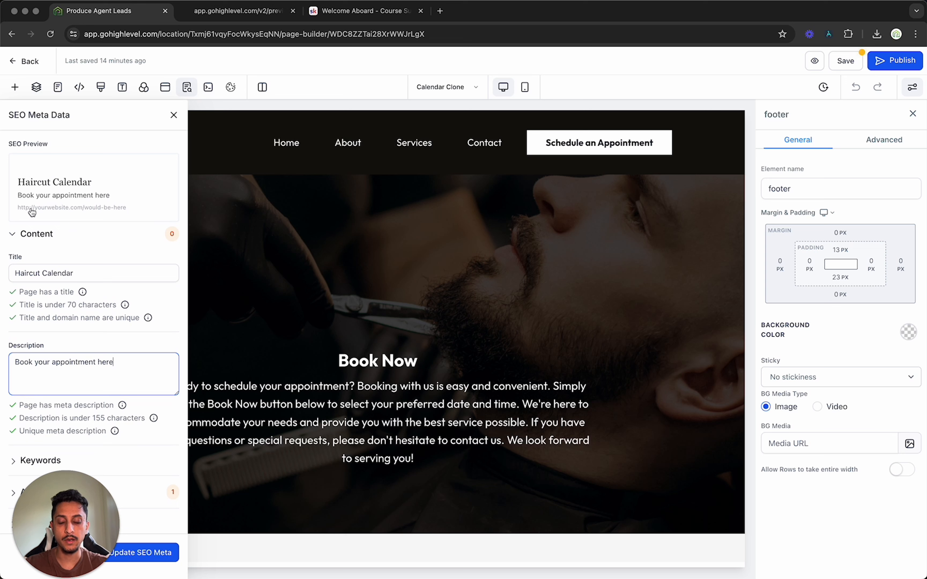
- Enter "haircut, shave, fade, beard trim" as the Calendar Clone page's SEO keywords
scroll(66, 247, "down", 4)
left_click(42, 394)
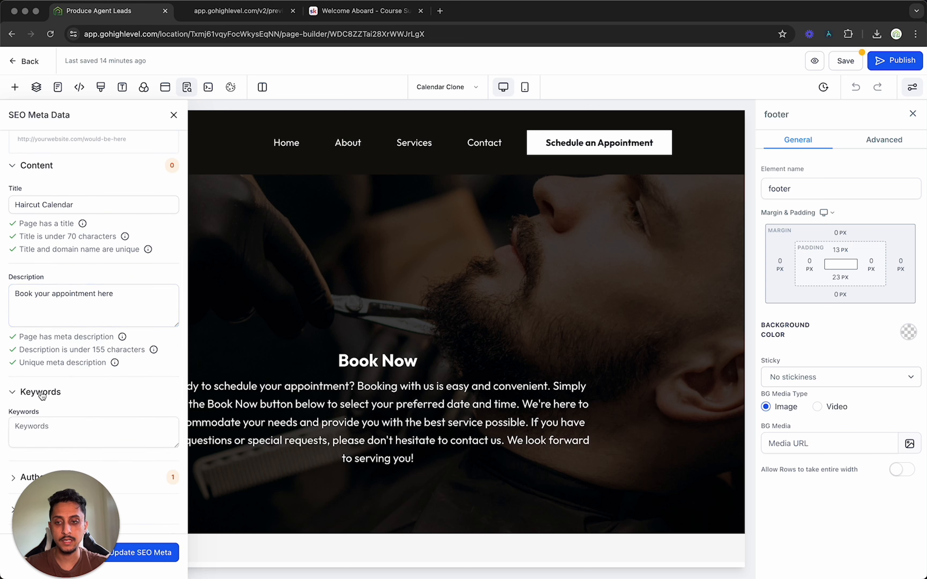
scroll(59, 380, "down", 3)
left_click(59, 378)
type("hai")
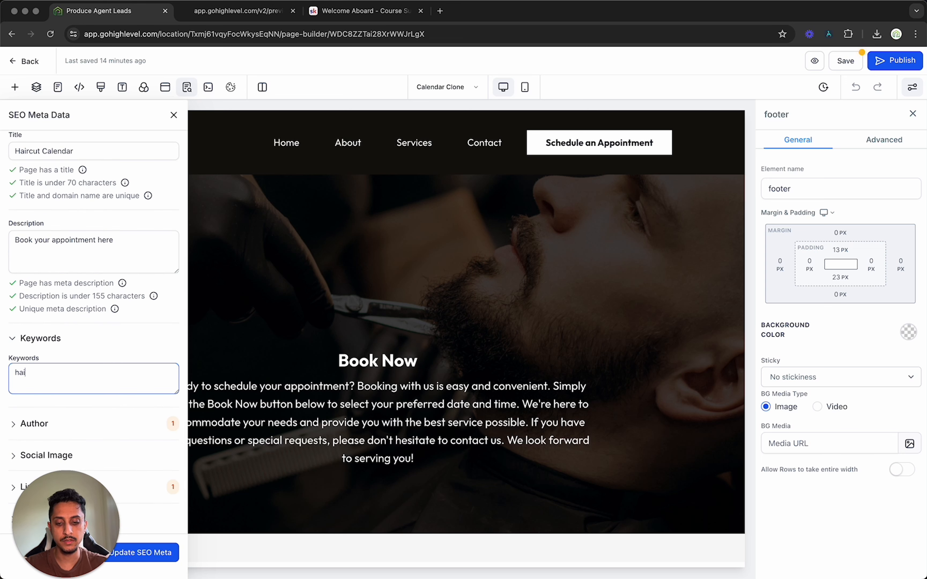
type("rcut, shave, fade, beard trim")
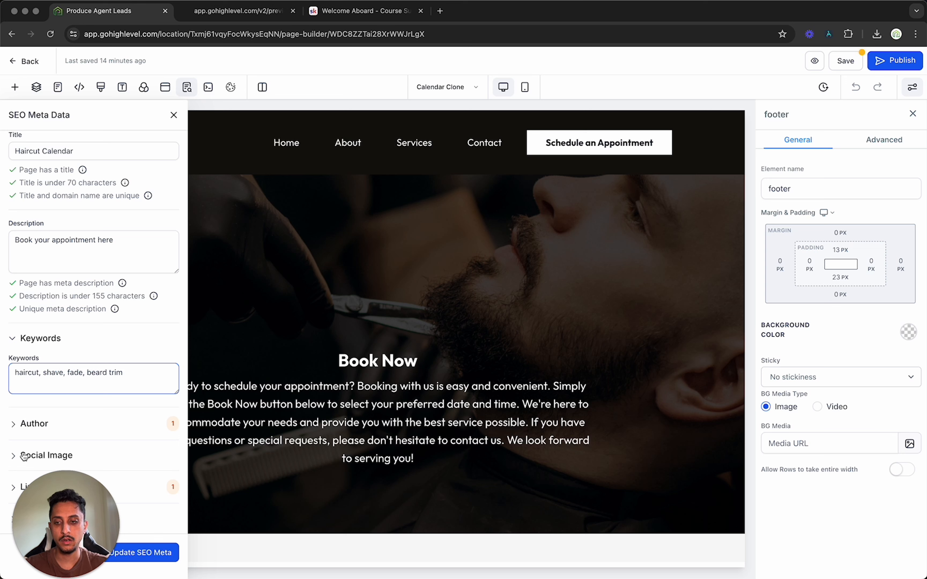
- Fill in the author's full name in the page's SEO meta data
left_click(17, 430)
left_click(19, 432)
left_click(20, 432)
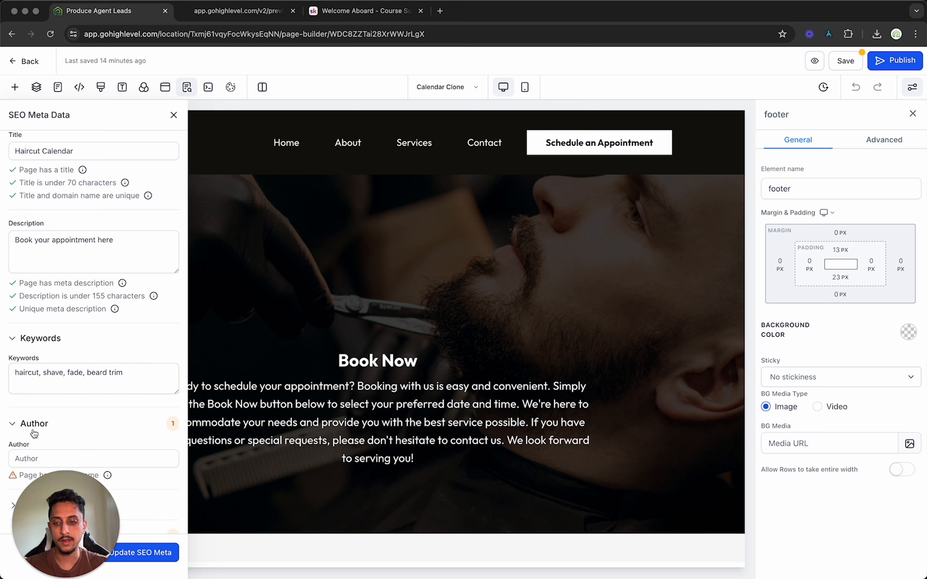
left_click(77, 454)
type("Ali Mohammed")
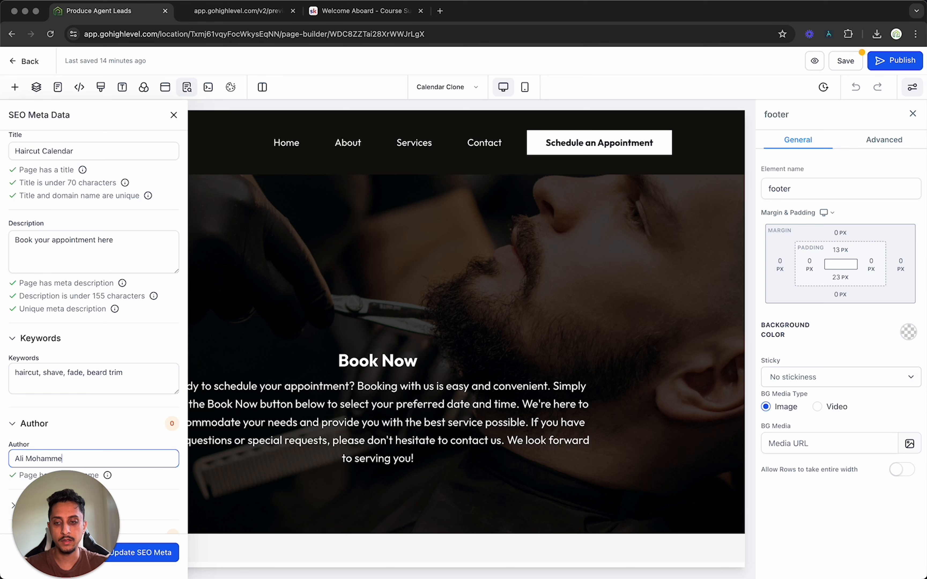
- Set the green house icon from the media storage as the social image and update the page's SEO meta data
left_click(165, 490)
left_click(148, 512)
scroll(133, 408, "down", 2)
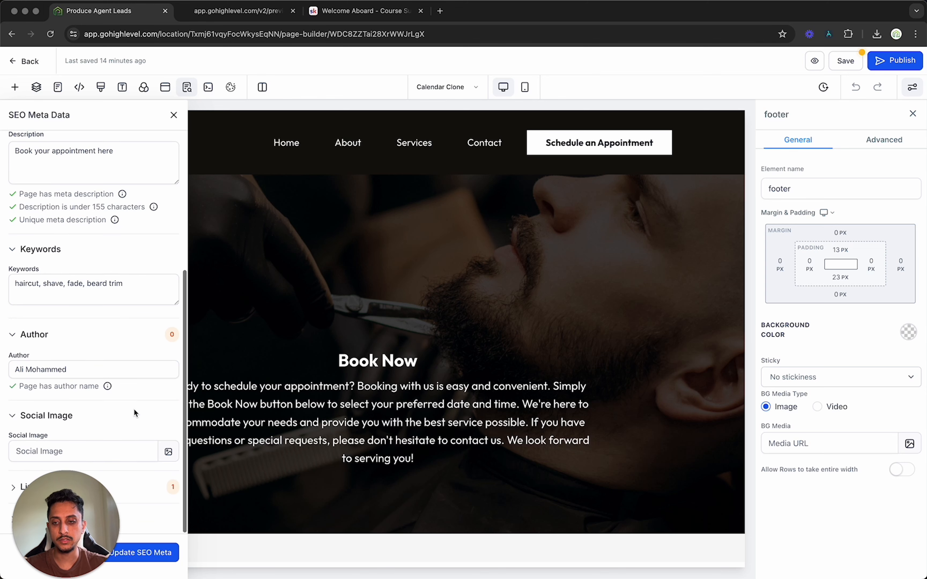
left_click(175, 456)
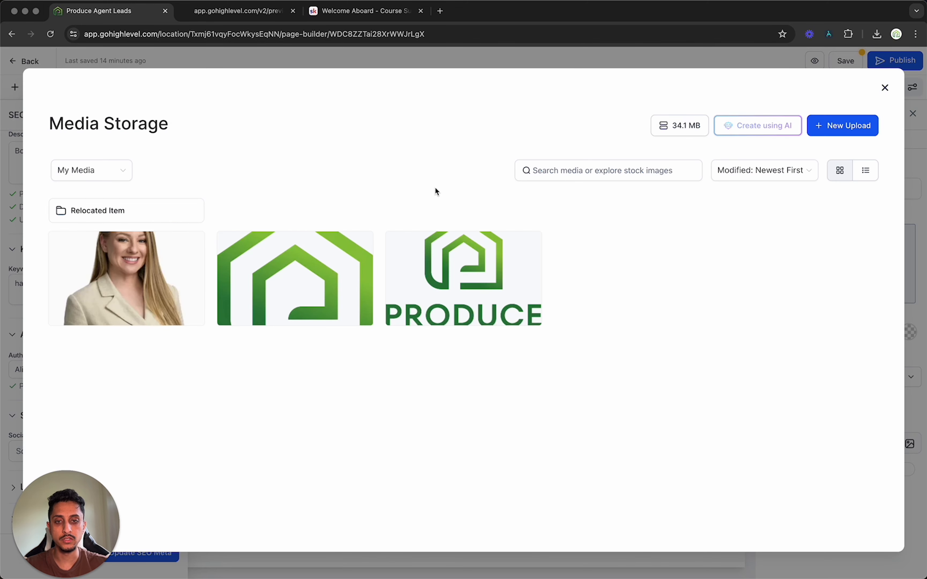
left_click(320, 257)
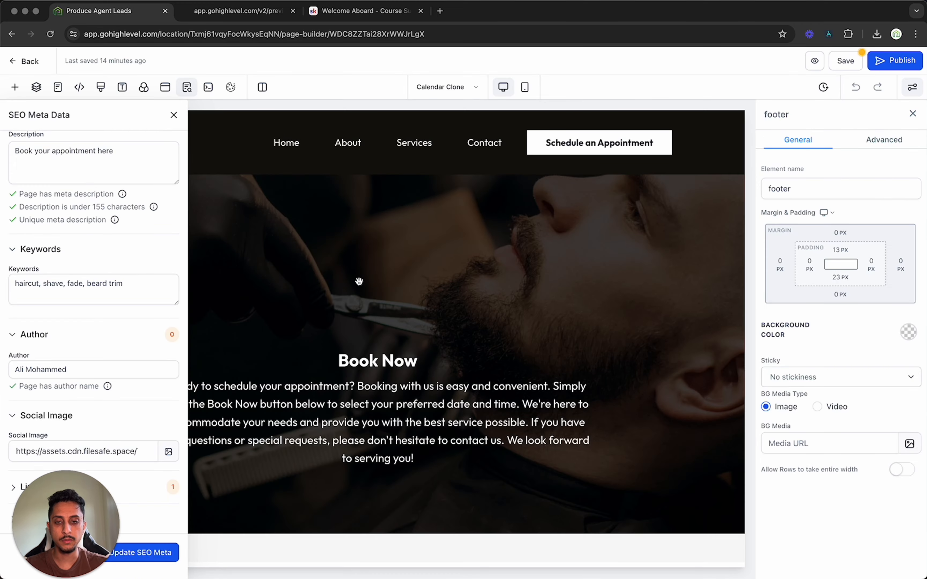
scroll(136, 357, "up", 5)
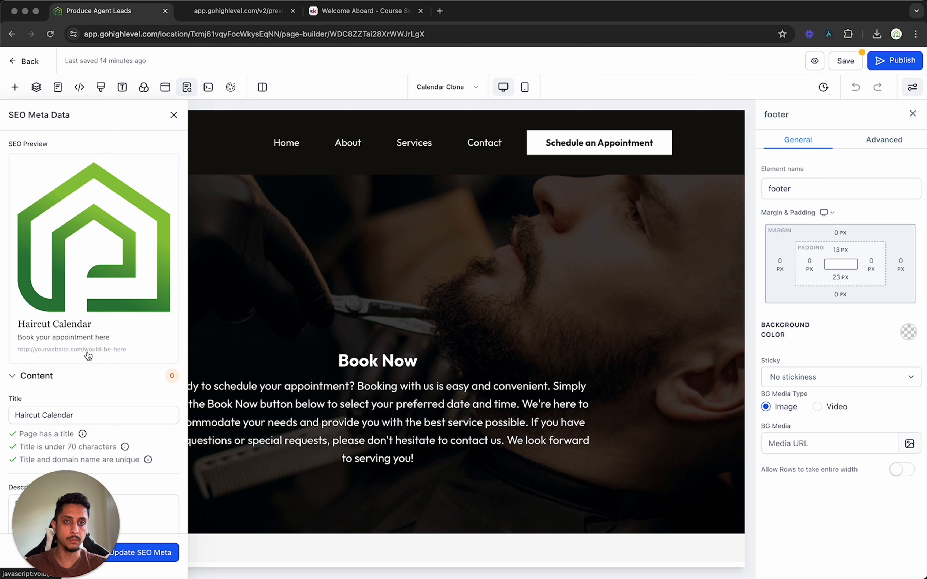
left_click(161, 552)
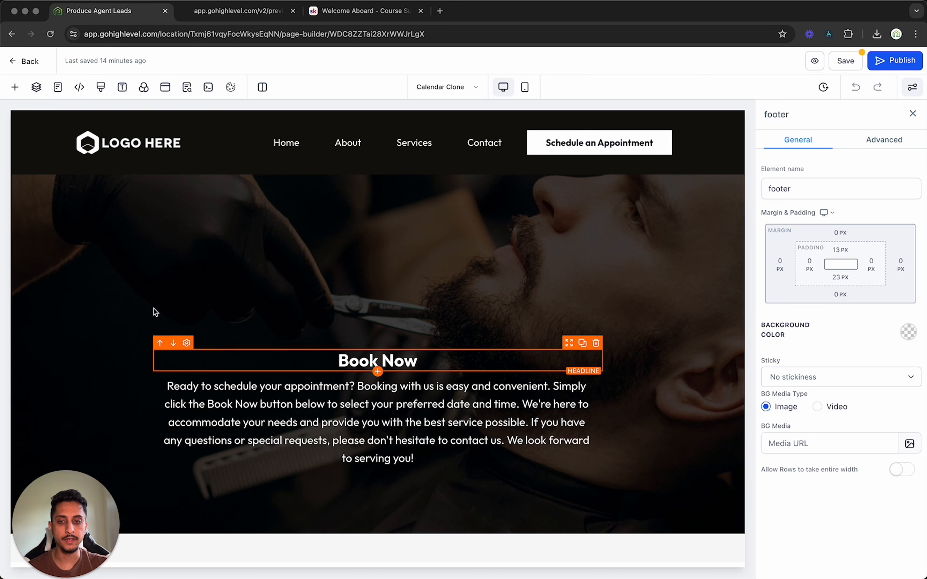
- Turn on the custom code preview and view the cookie consent banner's terms without agreeing to them
left_click(215, 91)
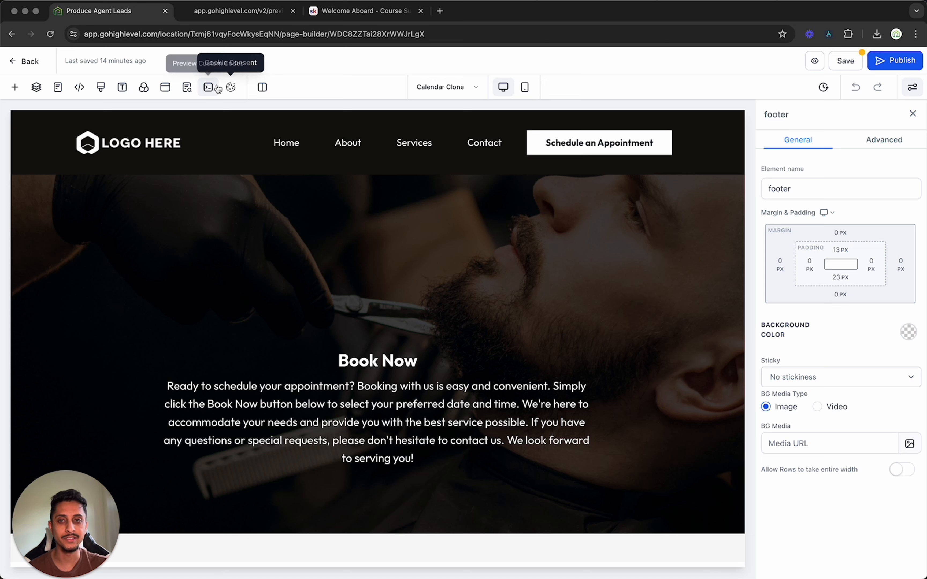
left_click(231, 87)
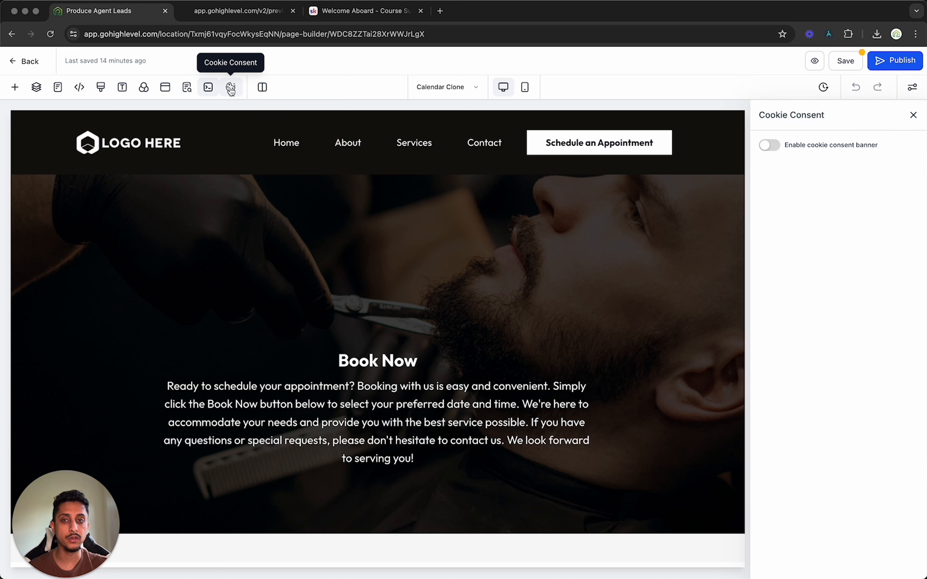
left_click(769, 145)
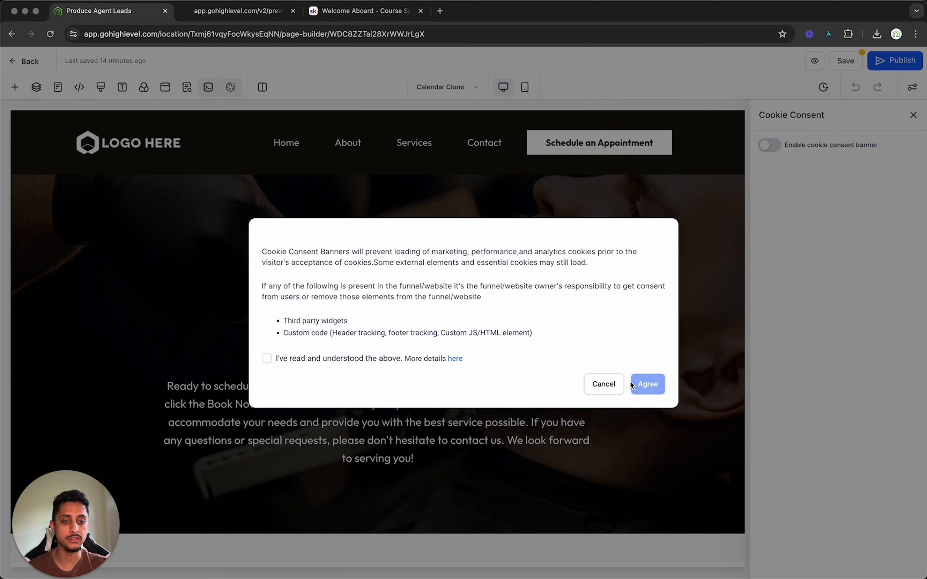
left_click(596, 387)
left_click(772, 148)
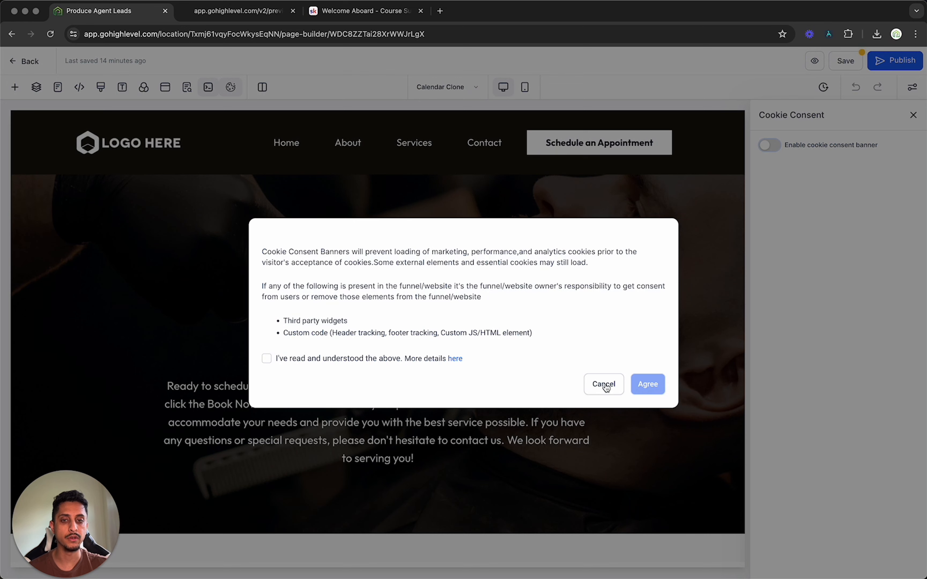
left_click(605, 386)
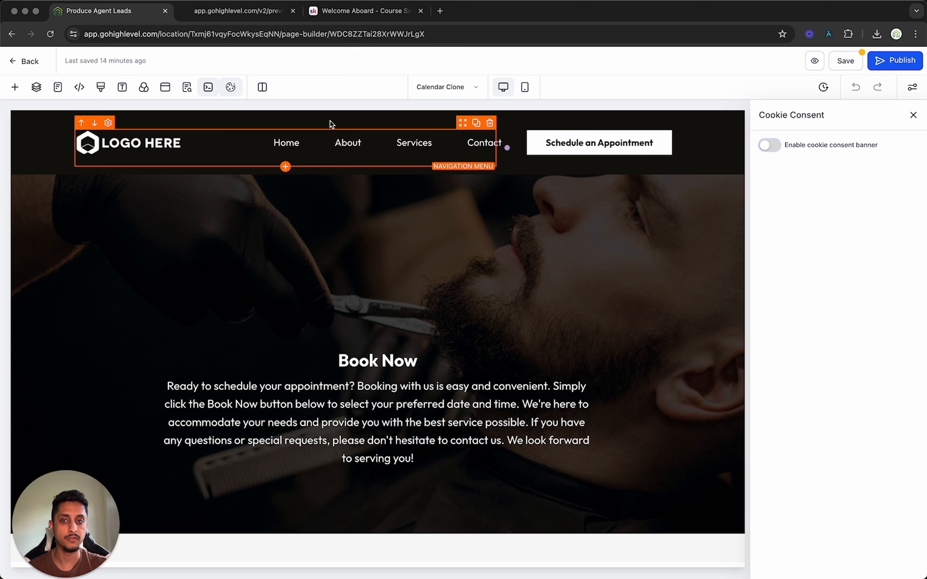
- Switch the builder layout to Auto and back to 2 Column Mode, closing the cookie consent settings
left_click(269, 89)
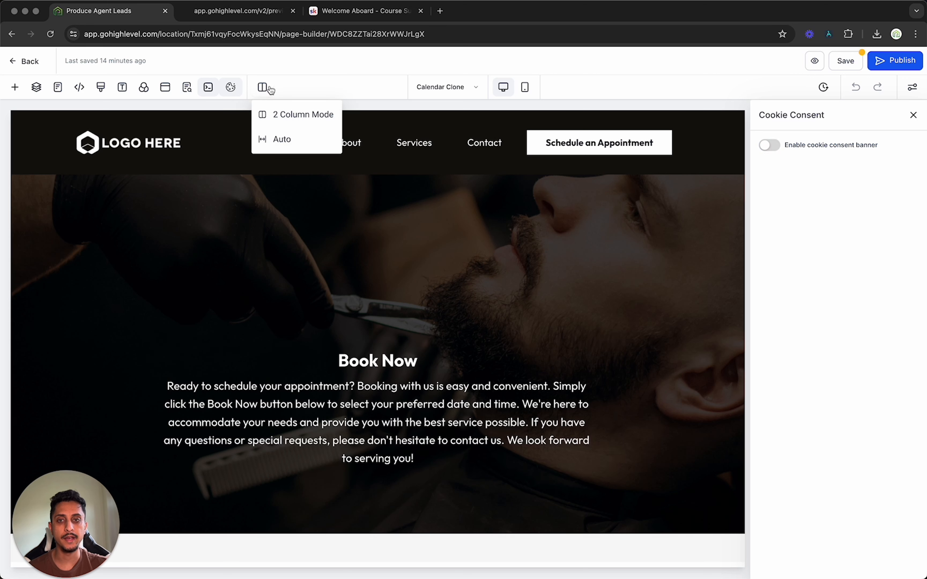
left_click(296, 126)
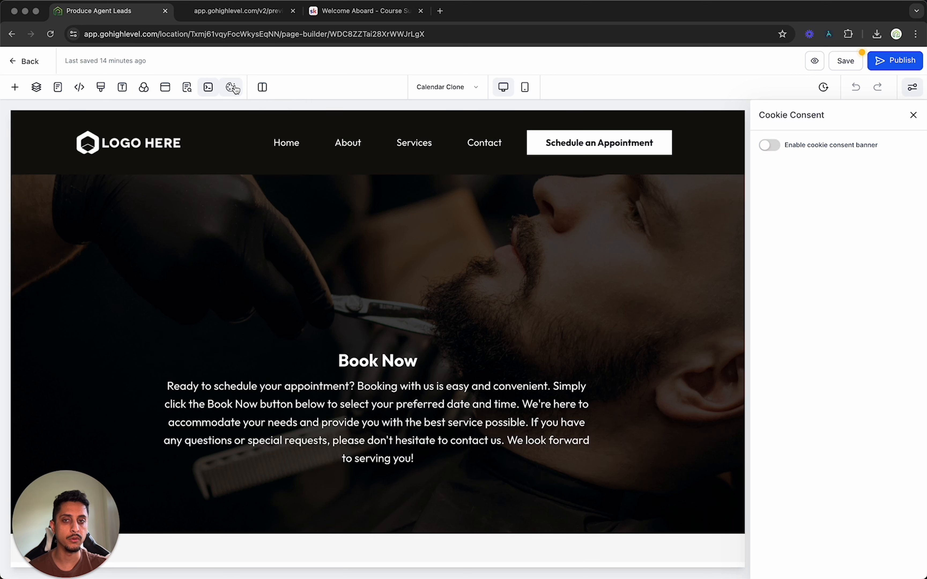
left_click(261, 88)
left_click(294, 139)
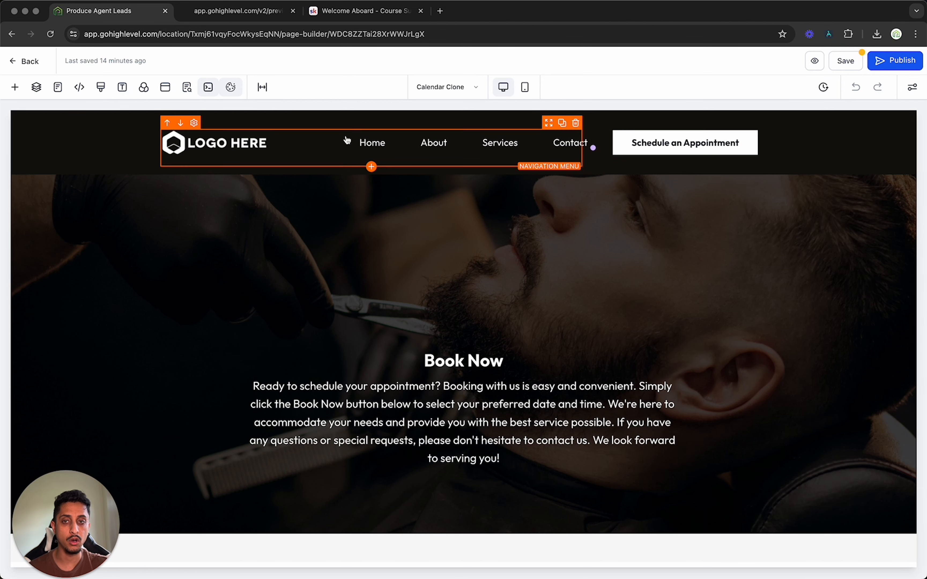
left_click(263, 87)
left_click(283, 115)
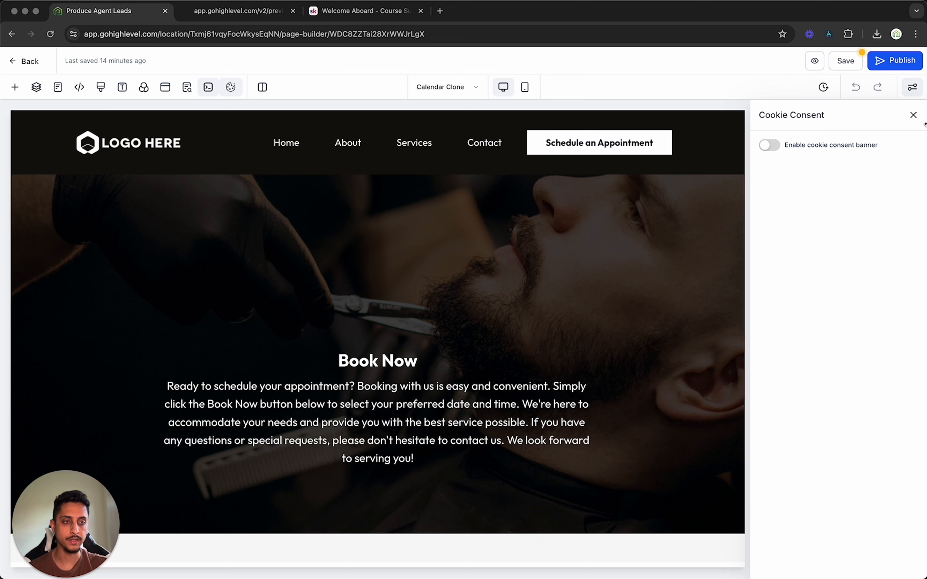
left_click(914, 117)
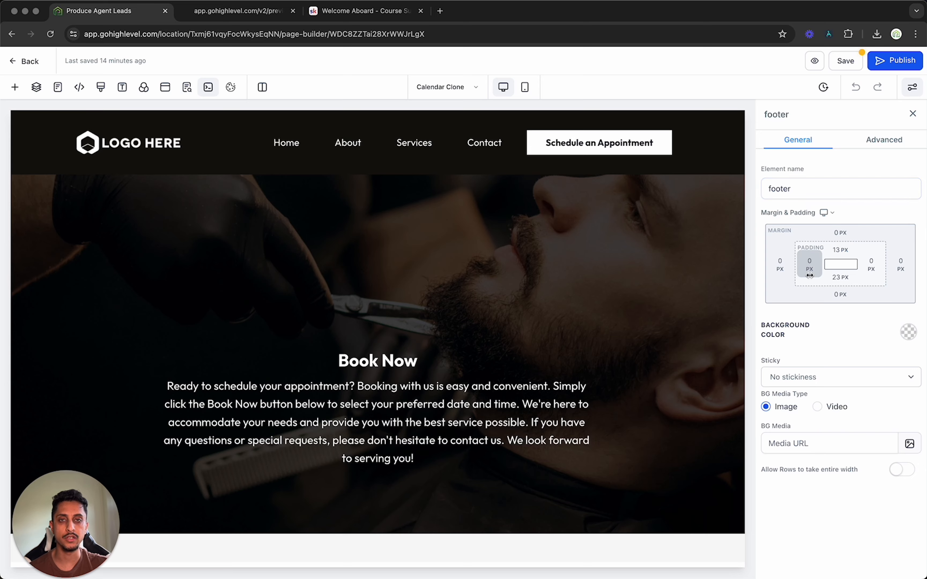
- Review the Calendar Clone page's mobile layout including its FAQ section, and save the page back in desktop mode
left_click(525, 87)
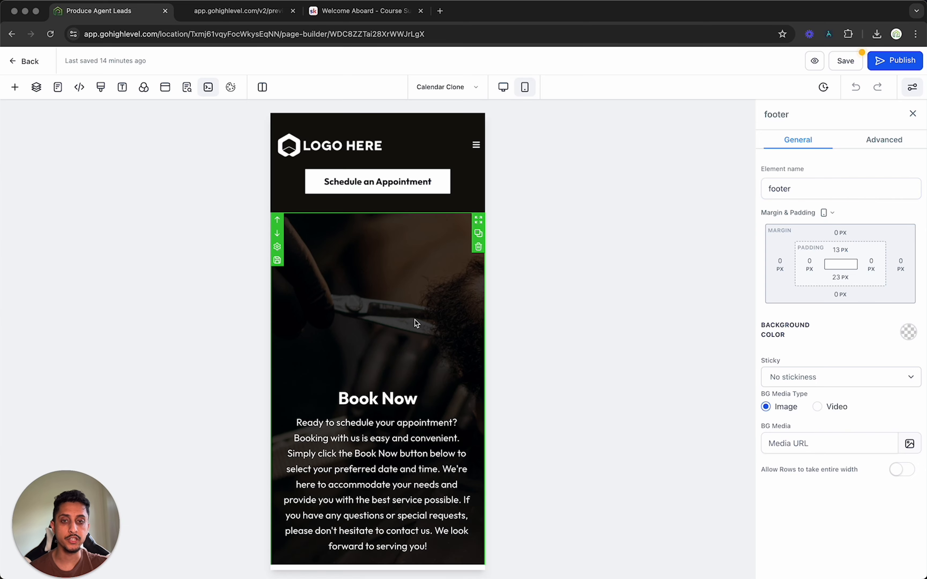
scroll(415, 319, "down", 10)
scroll(416, 323, "up", 5)
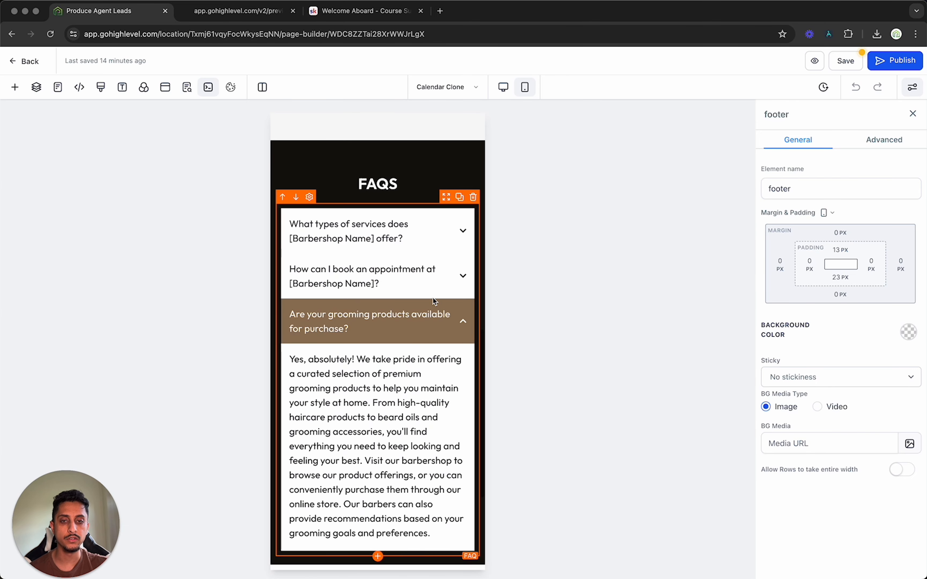
left_click(464, 323)
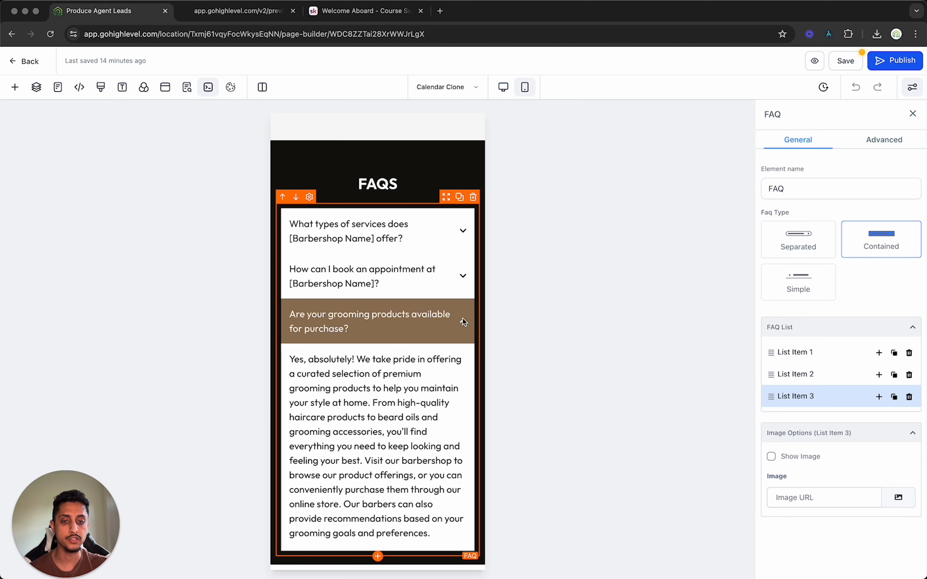
scroll(458, 331, "up", 15)
left_click(503, 87)
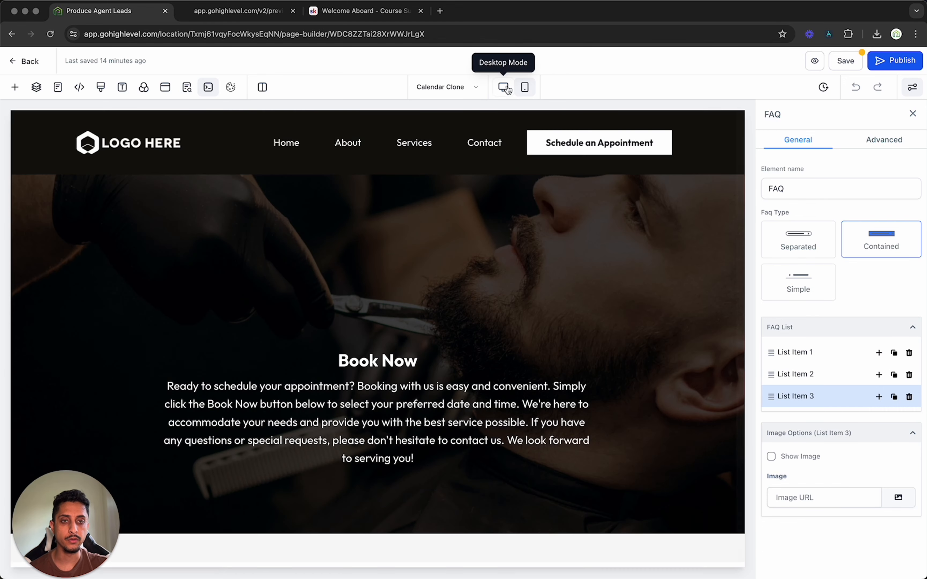
left_click(845, 60)
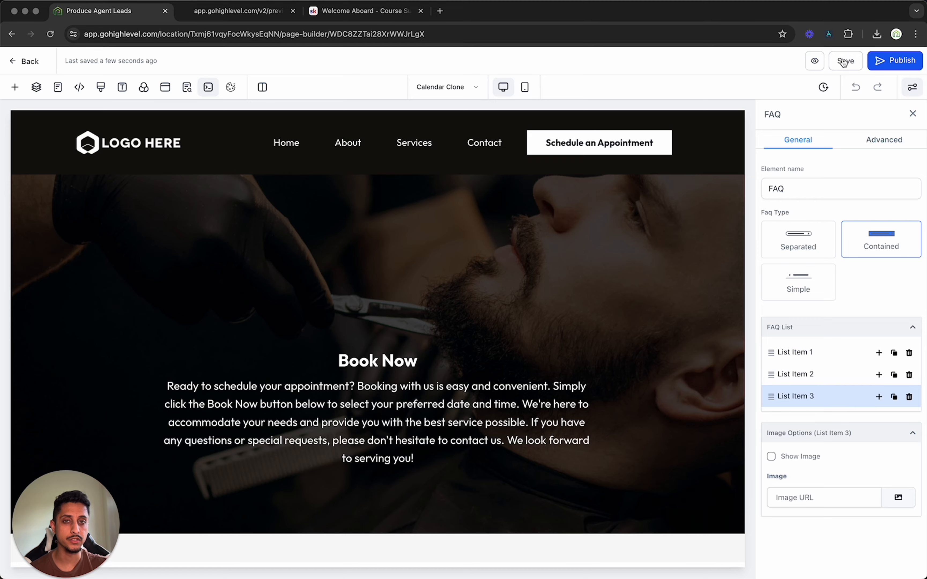
- Start publishing the Calendar Clone page, view the selectable domains and close the domain dialog without choosing one
left_click(895, 60)
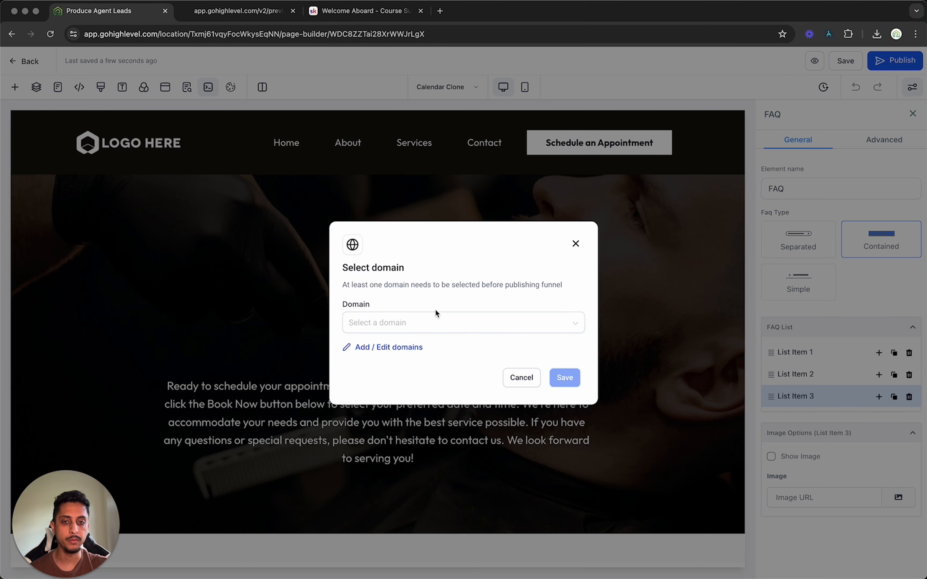
left_click(427, 323)
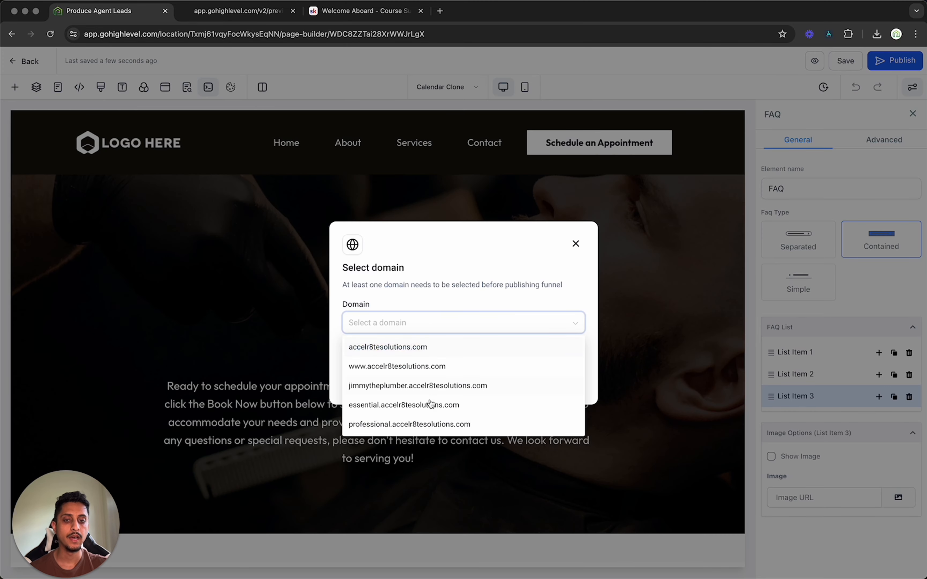
left_click(467, 275)
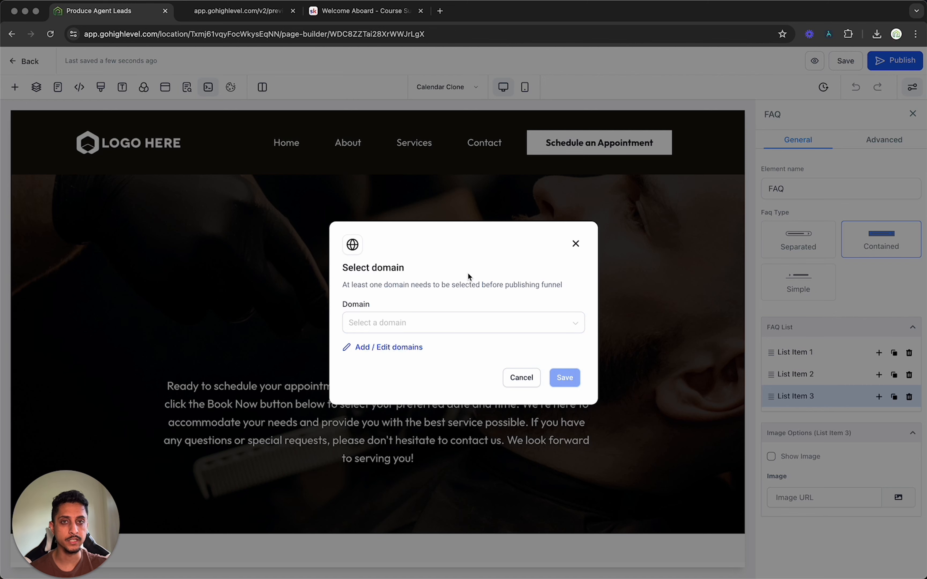
key("Escape")
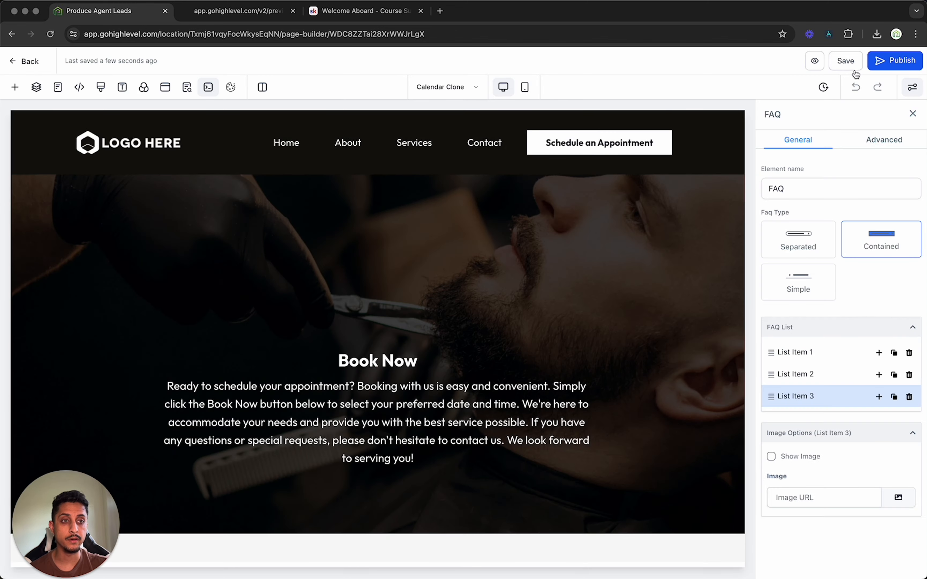
- Save the Calendar Clone page and return to the Barbershop website's list of pages
left_click(845, 61)
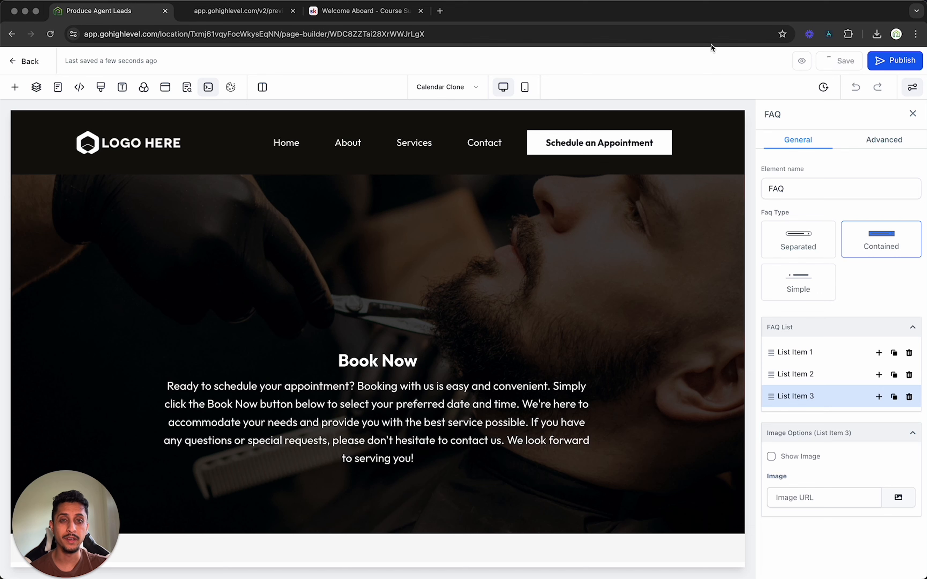
left_click(30, 62)
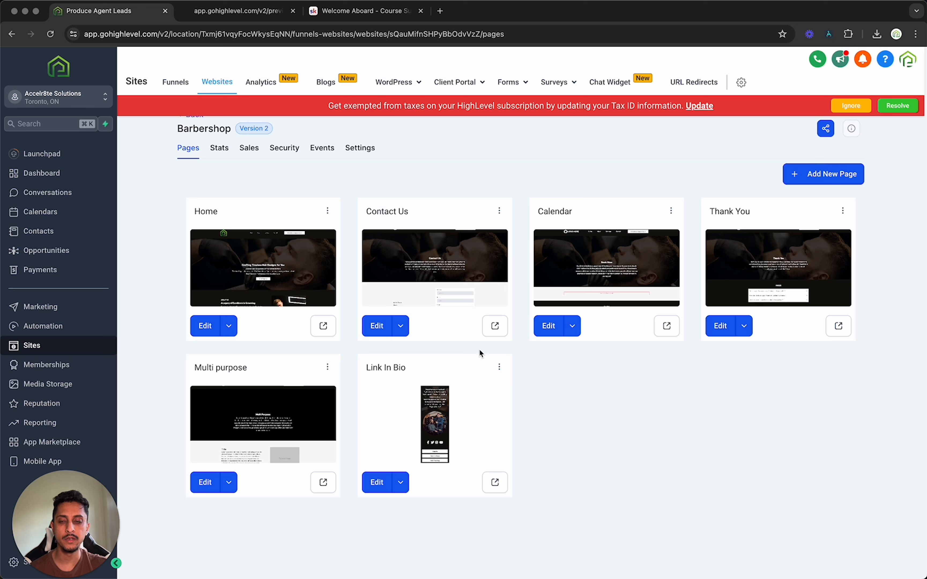
left_click(499, 212)
left_click(611, 162)
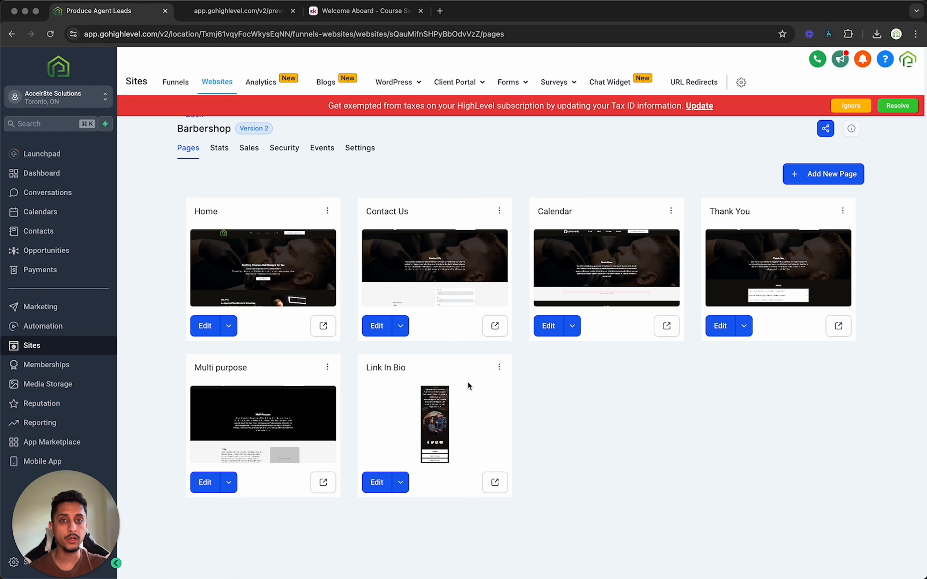
- Open the account's domain settings and ignore the tax exemption notice
left_click(13, 563)
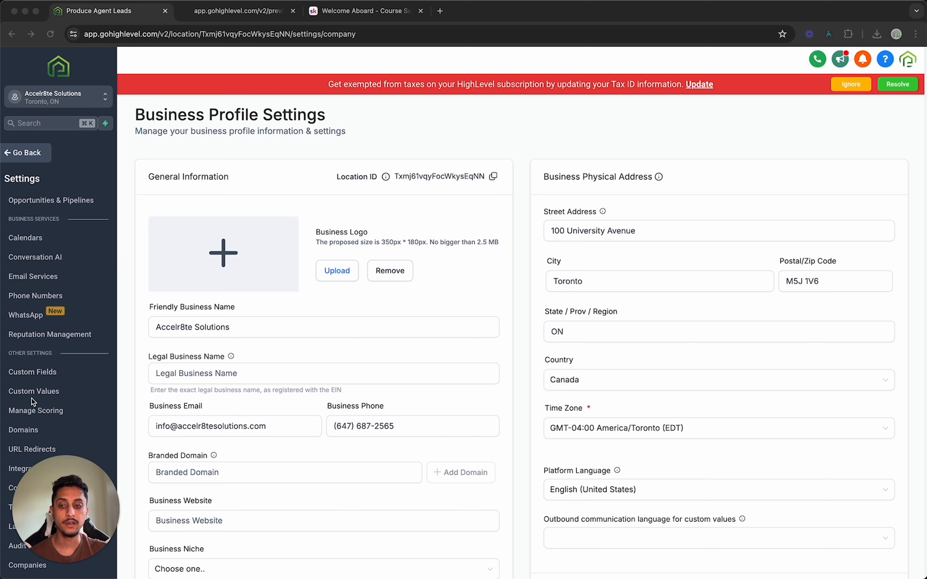
left_click(31, 429)
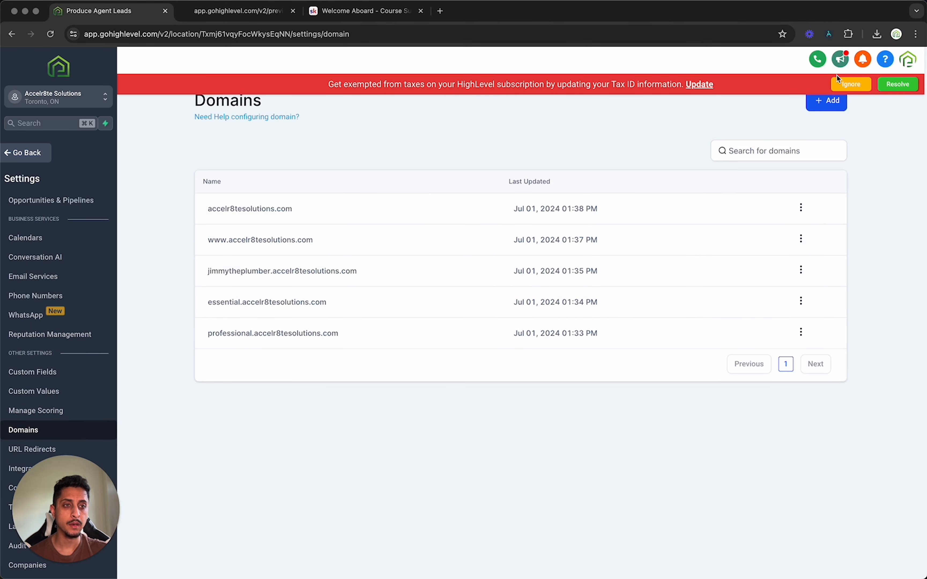
left_click(849, 88)
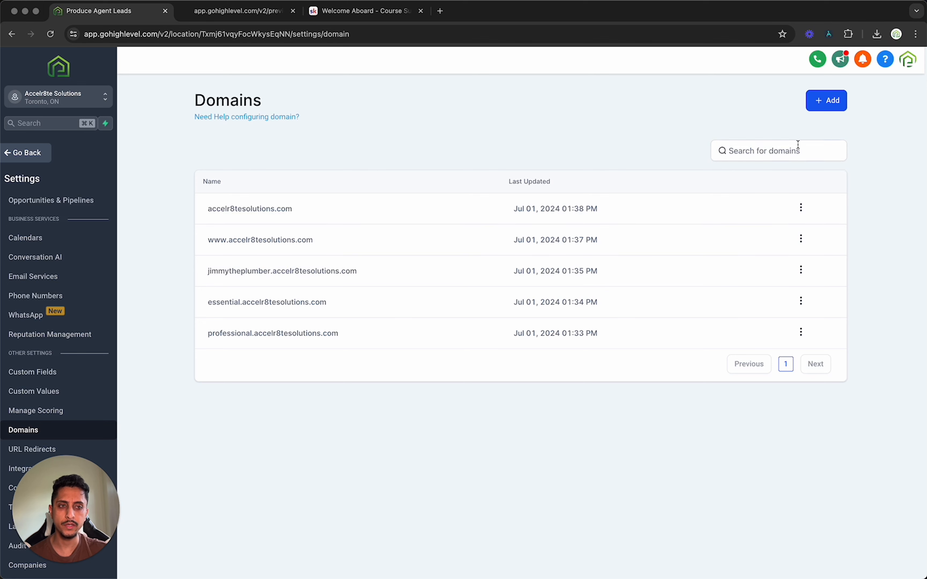
- Open the form for connecting a domain, view the Domain Setup with Cloudflare lesson on Skool, and return to HighLevel to close the form
left_click(821, 109)
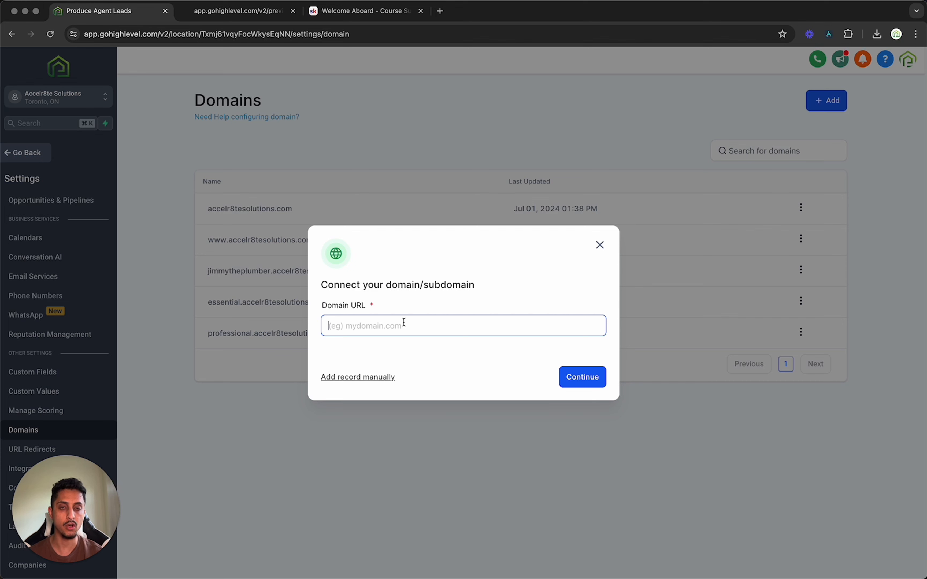
left_click(367, 11)
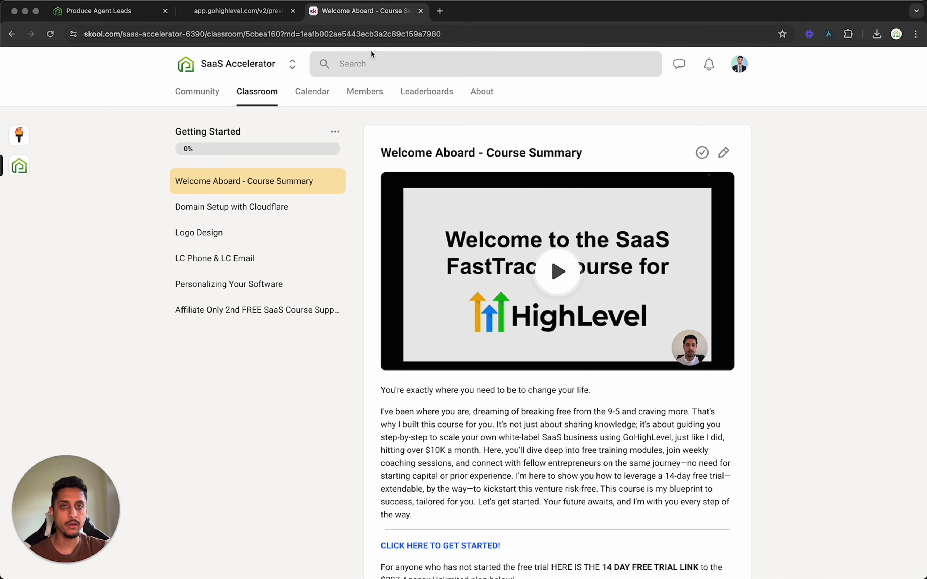
left_click(237, 217)
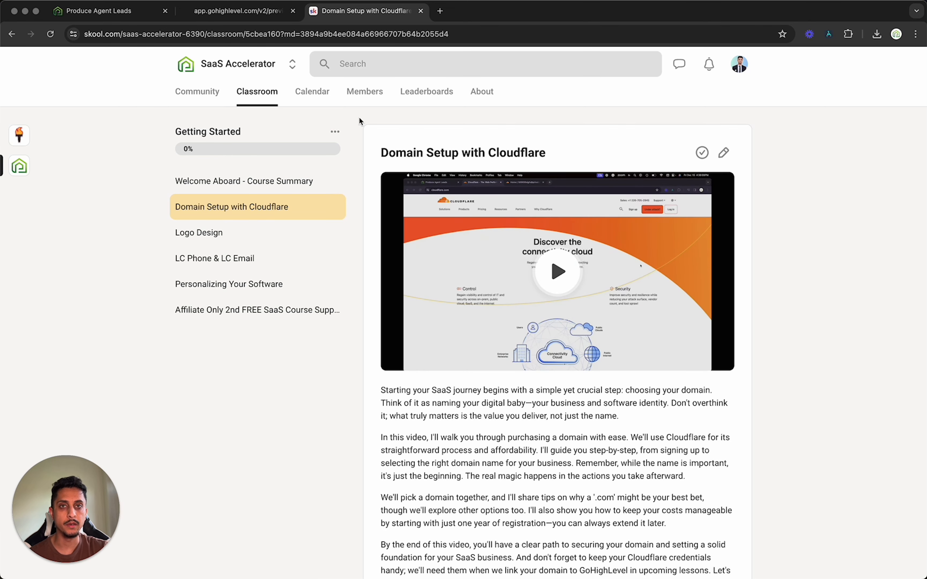
left_click(111, 11)
left_click(601, 245)
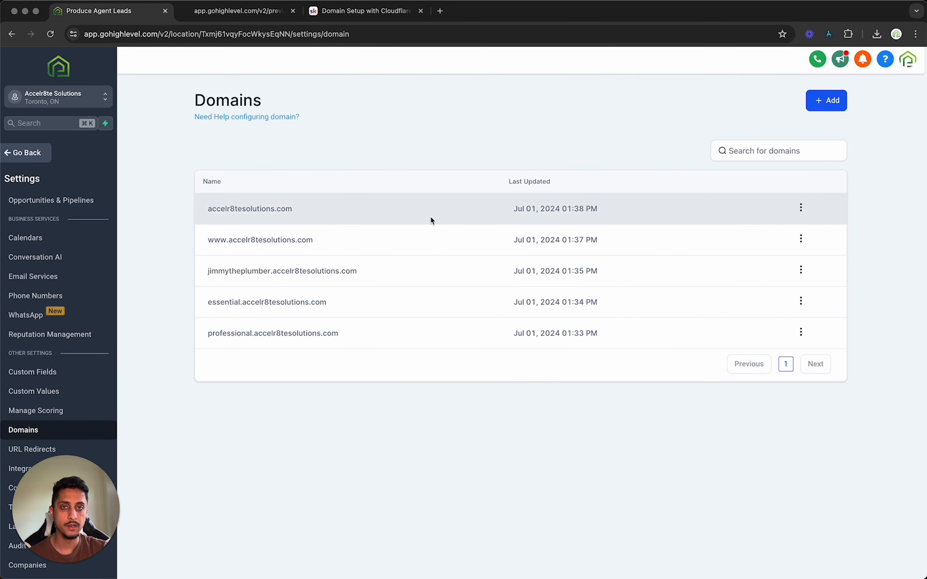
- Try choosing accelr8tesolutions.com as the domain in the Barbershop website's settings, and leave the settings without saving
left_click(42, 152)
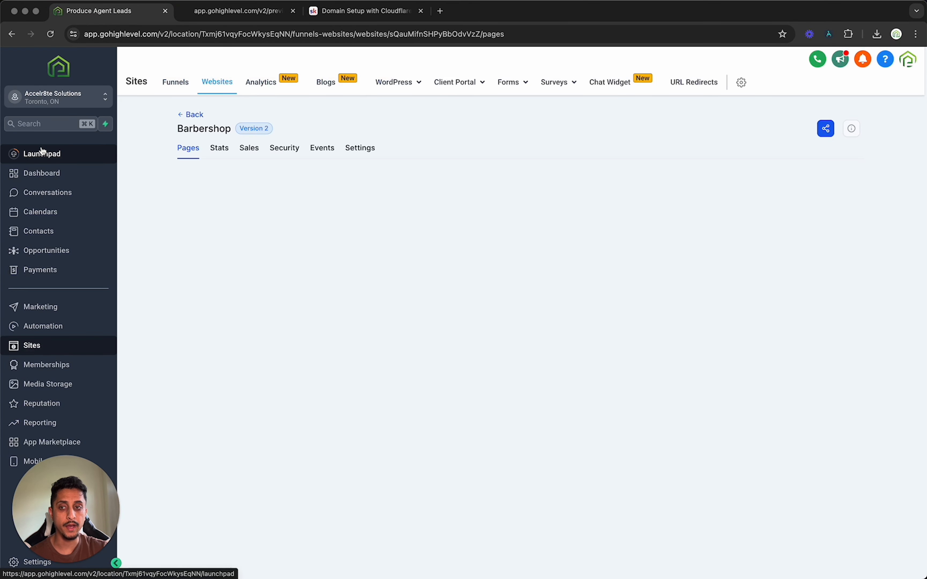
left_click(355, 149)
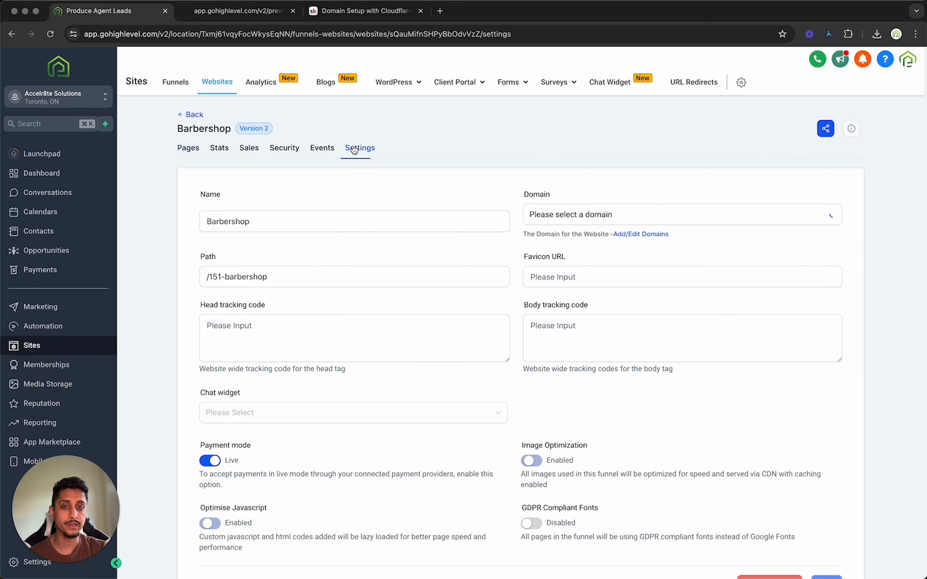
left_click(652, 220)
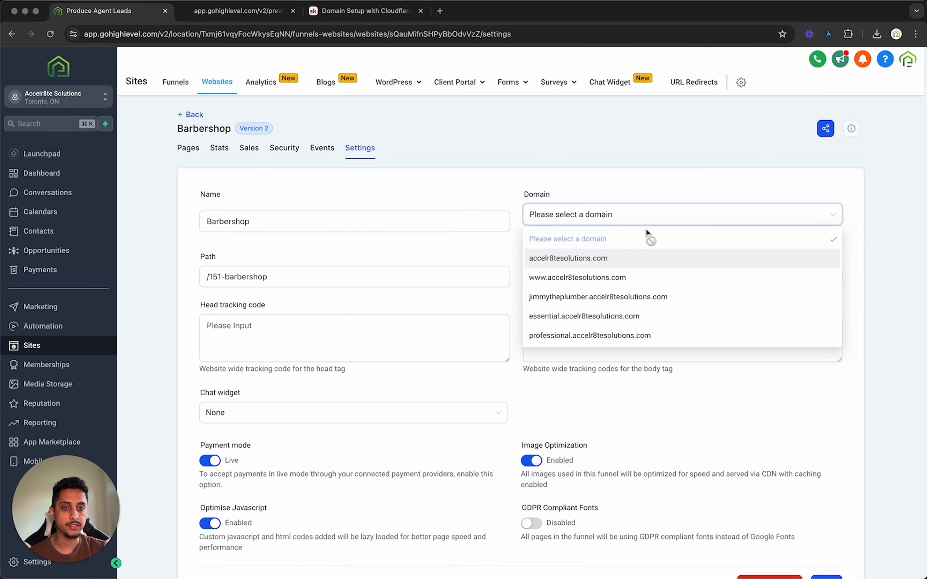
left_click(628, 259)
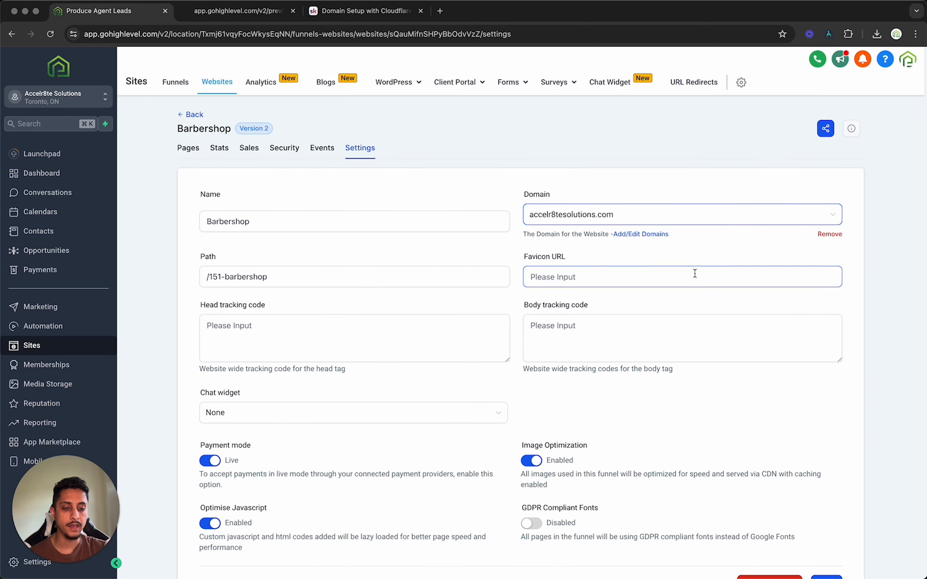
scroll(708, 301, "down", 2)
scroll(815, 444, "up", 2)
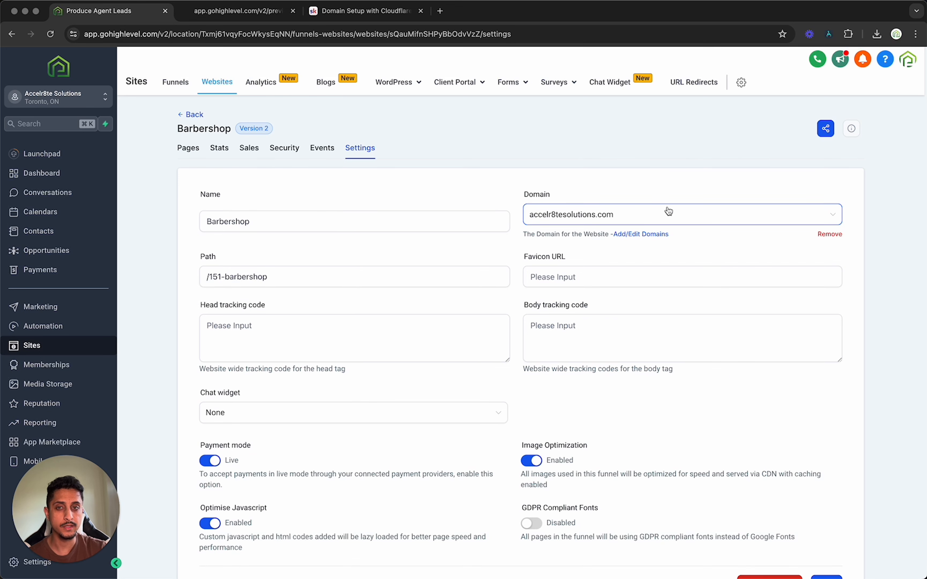
left_click(197, 115)
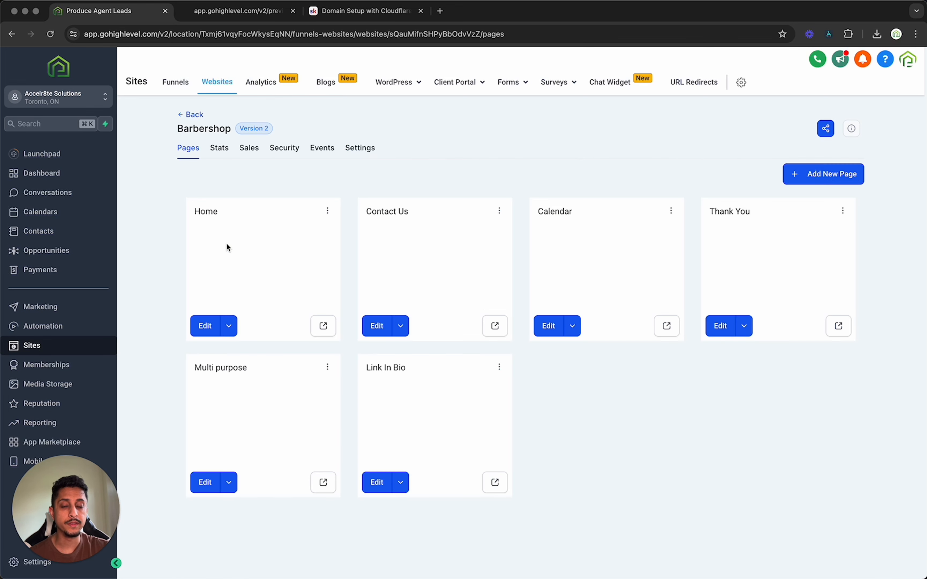
- Examine the Barbershop website's settings, covering its name, head and body tracking code, chat widget, domain and favicon URL
left_click(357, 149)
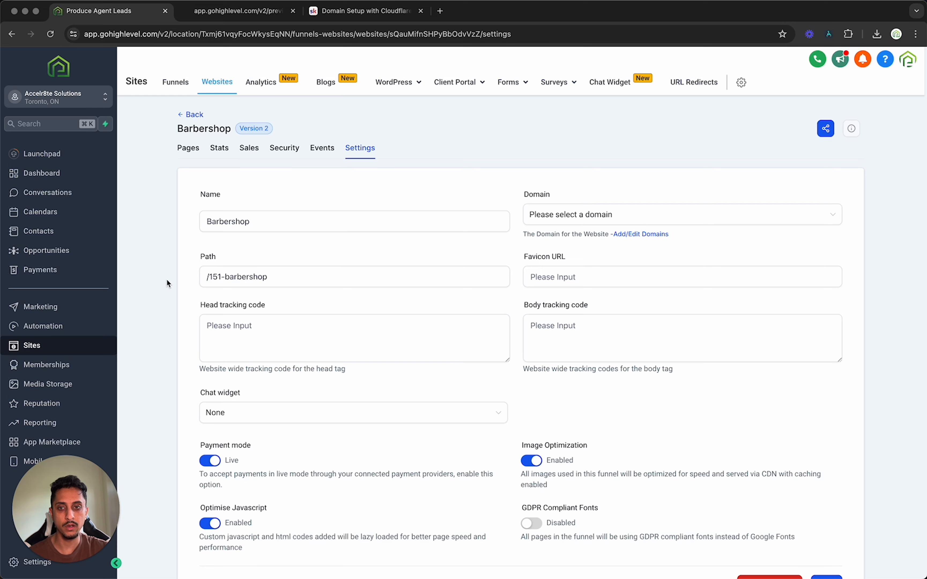
scroll(166, 279, "down", 1)
left_click(283, 197)
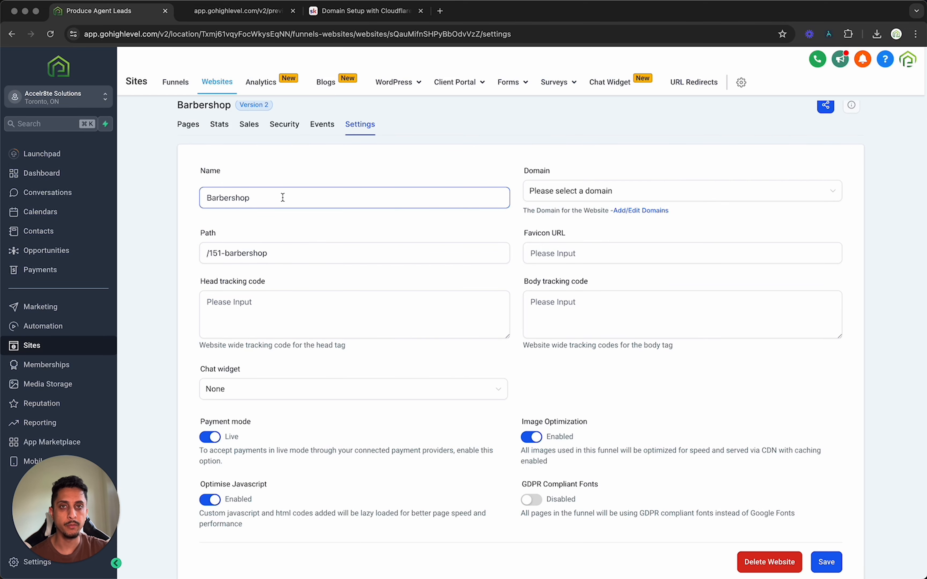
double_click(283, 197)
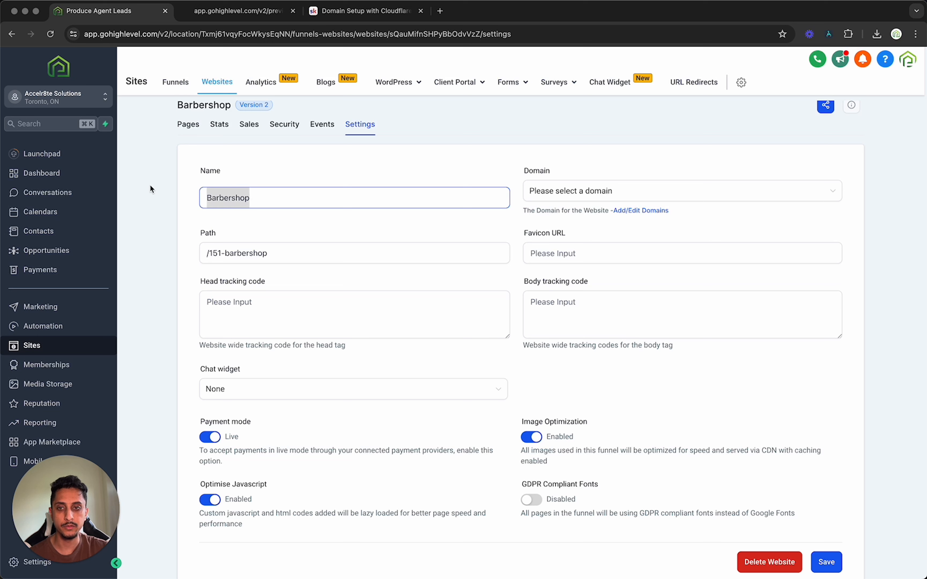
left_click(150, 184)
left_click(306, 310)
left_click(579, 319)
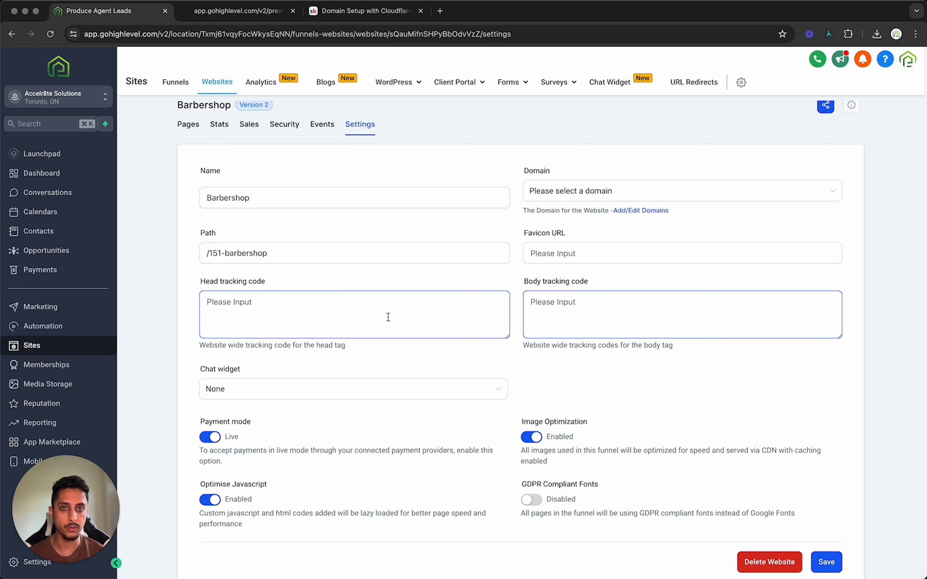
left_click(357, 388)
left_click(398, 360)
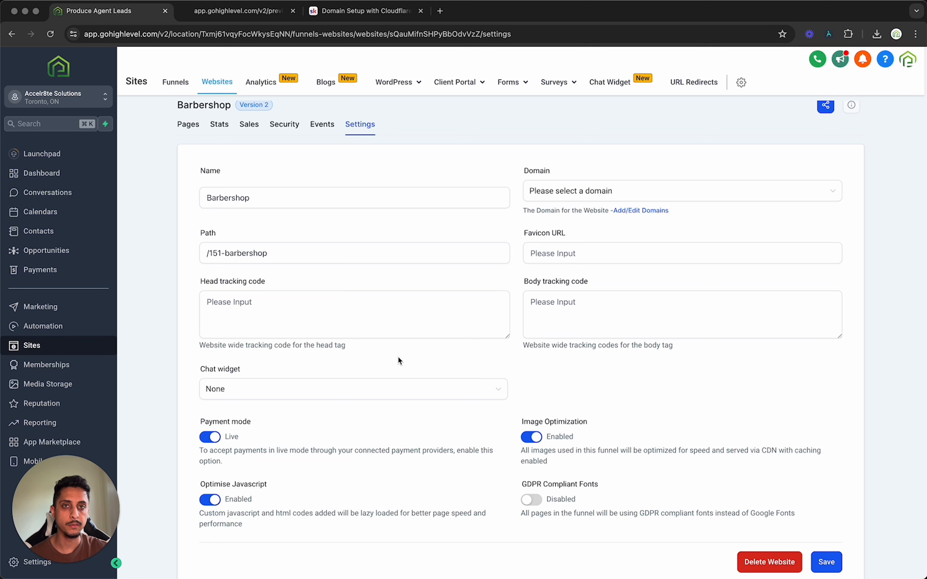
scroll(422, 357, "up", 1)
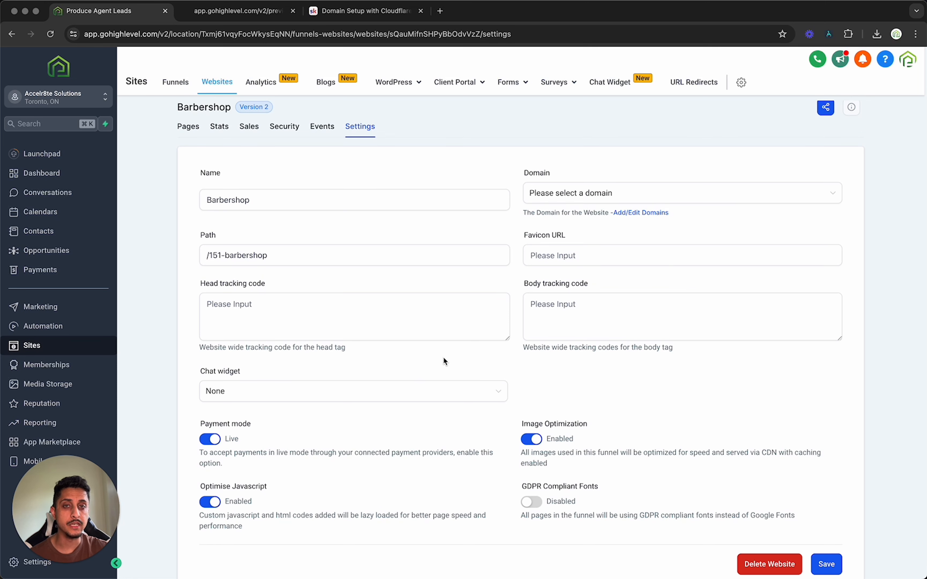
left_click(597, 254)
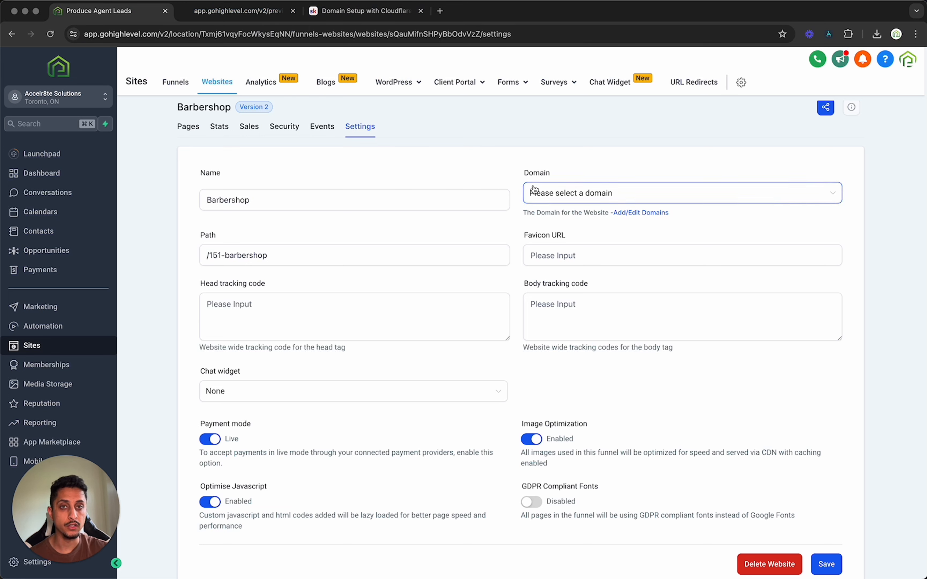
left_click(543, 253)
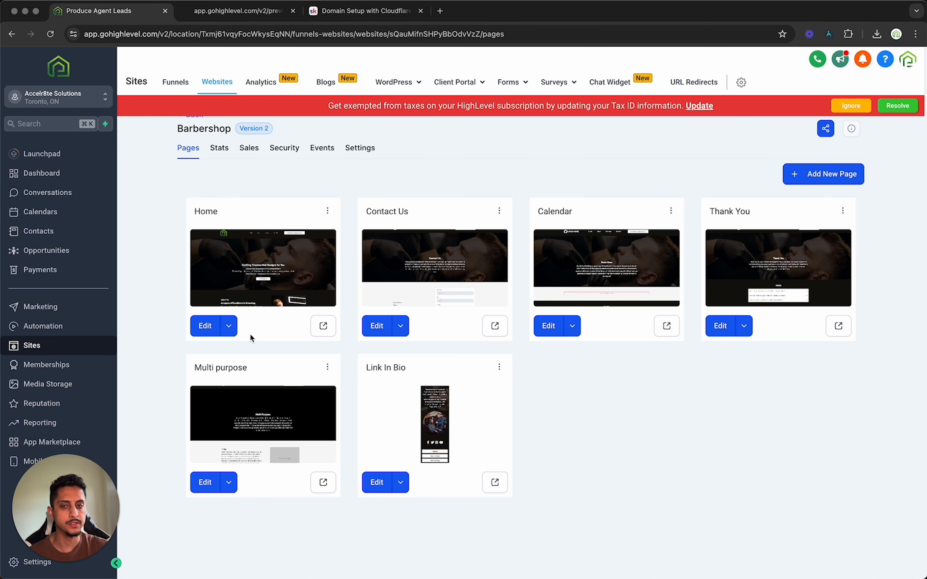
- Open the Home page for editing and view the upload options in its background media storage
left_click(213, 325)
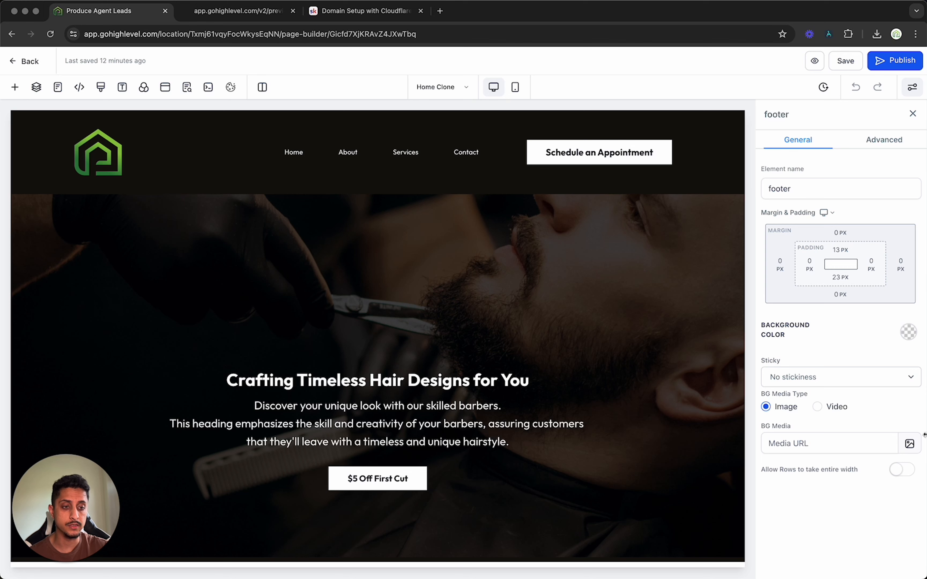
left_click(909, 444)
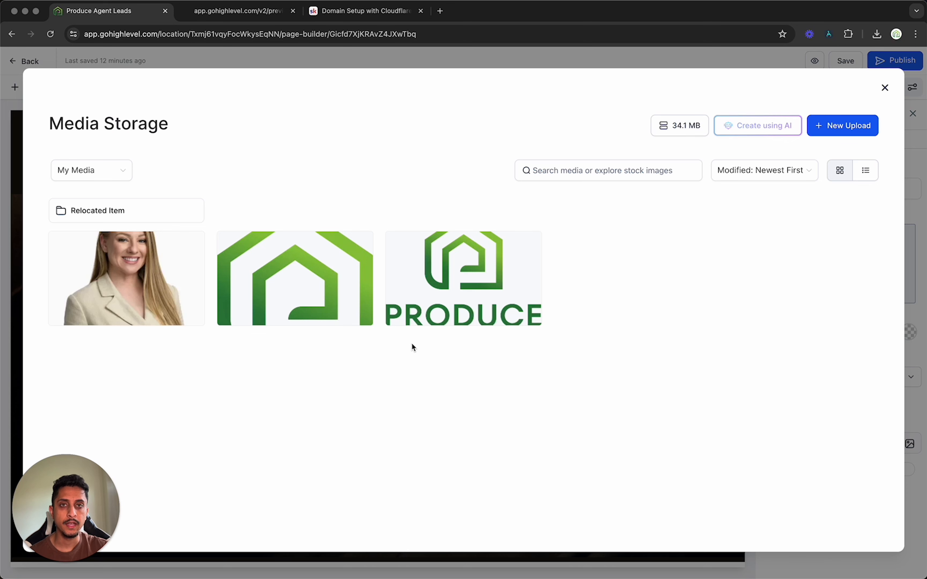
left_click(856, 125)
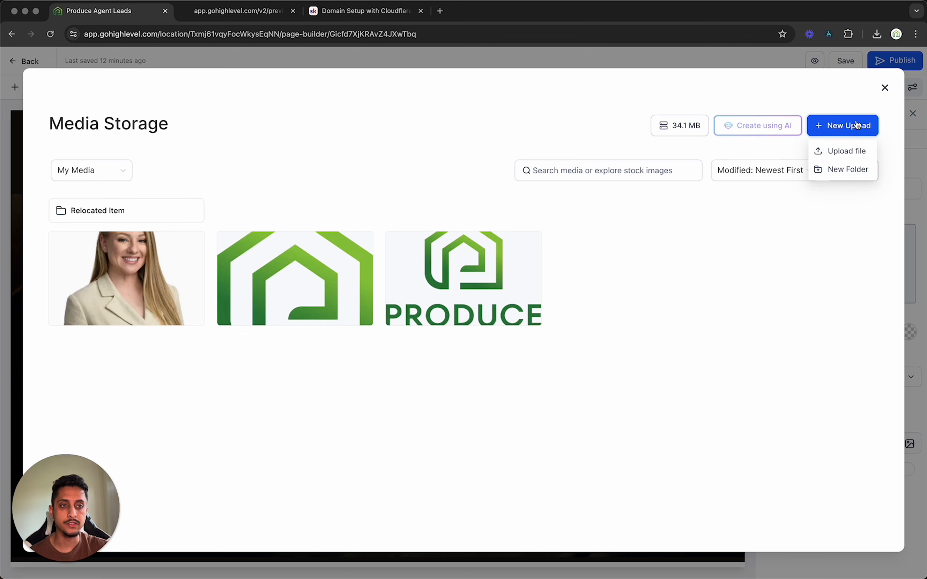
left_click(758, 301)
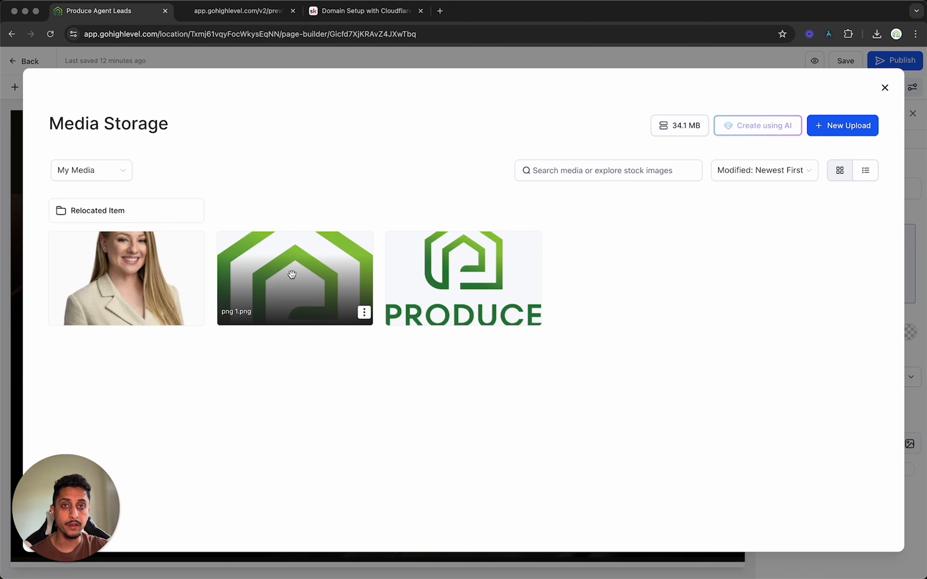
- Copy the link of the image png 1.png and close the media storage
left_click(366, 314)
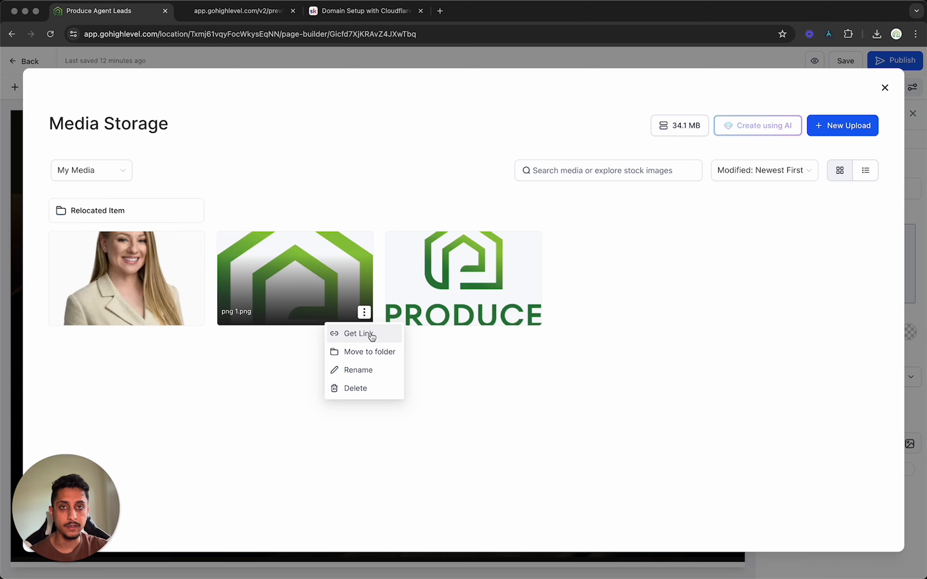
left_click(359, 333)
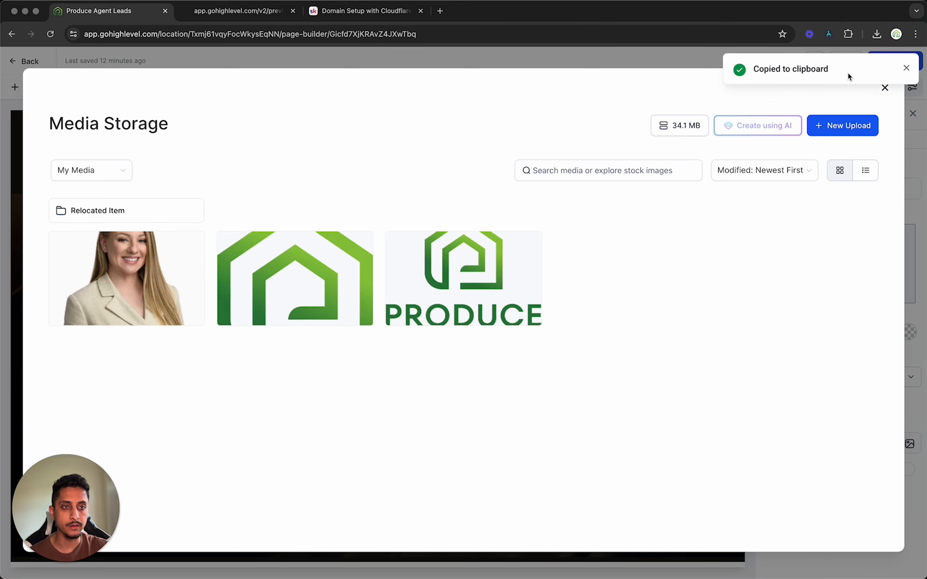
left_click(906, 68)
left_click(885, 88)
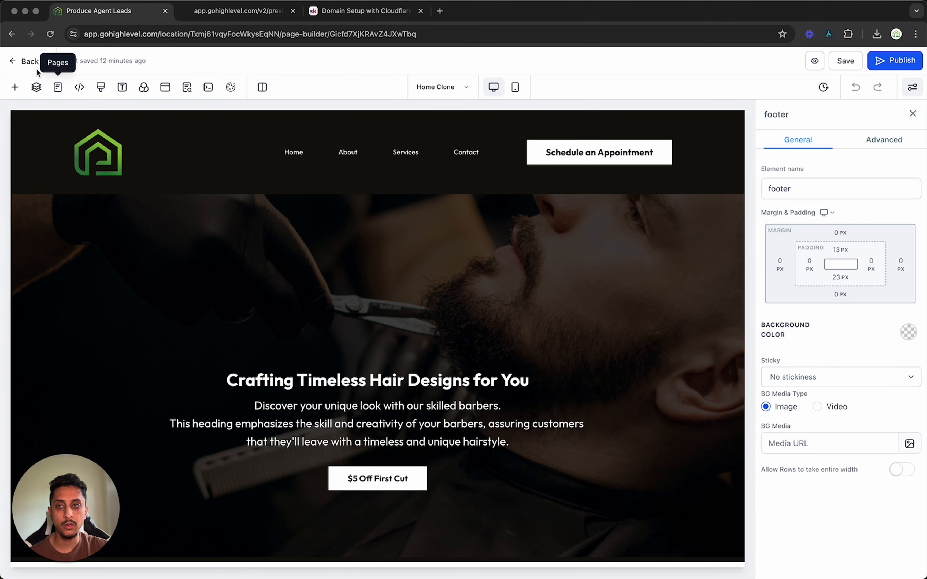
- Leave the page editor, set the Barbershop website's favicon URL to the copied image link, and save the website settings
left_click(28, 62)
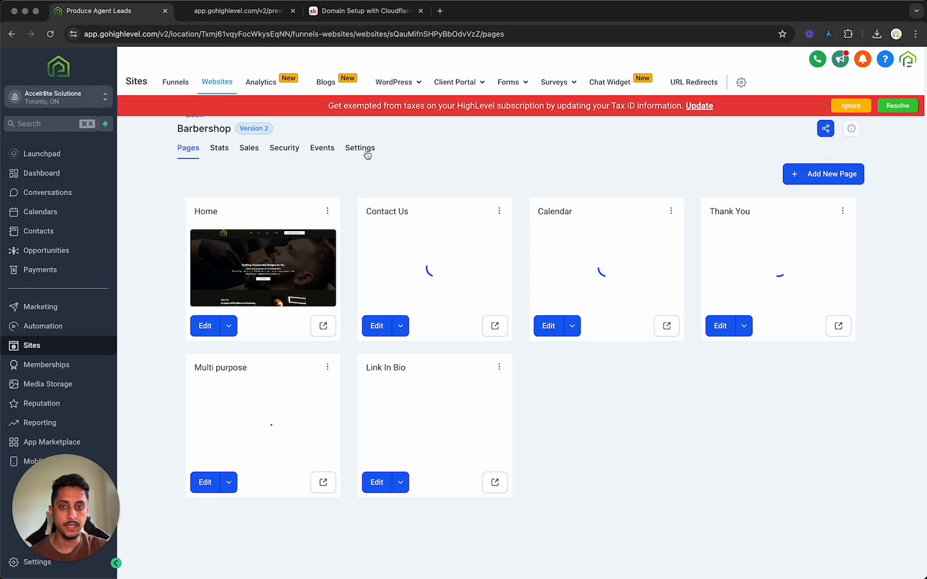
left_click(365, 150)
left_click(643, 318)
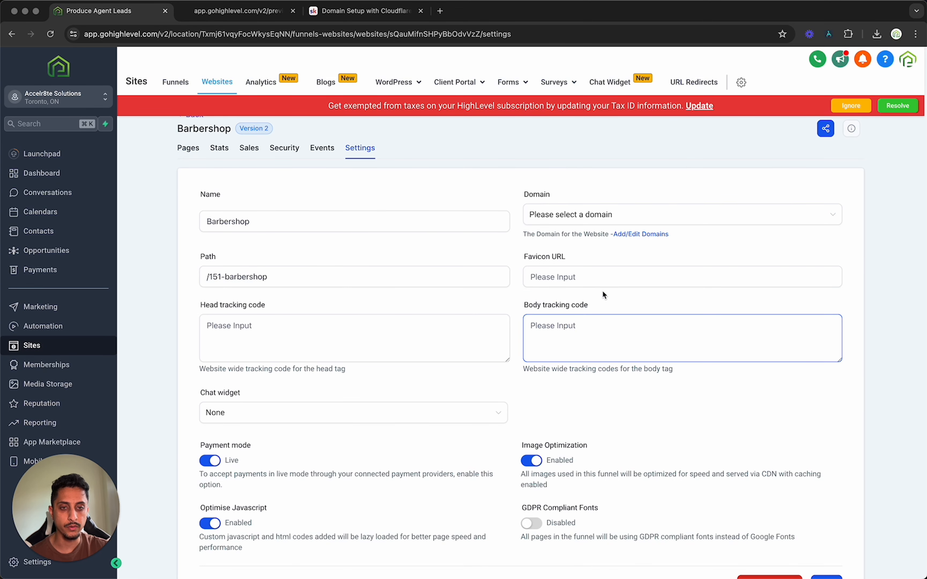
left_click(596, 279)
key("super+v")
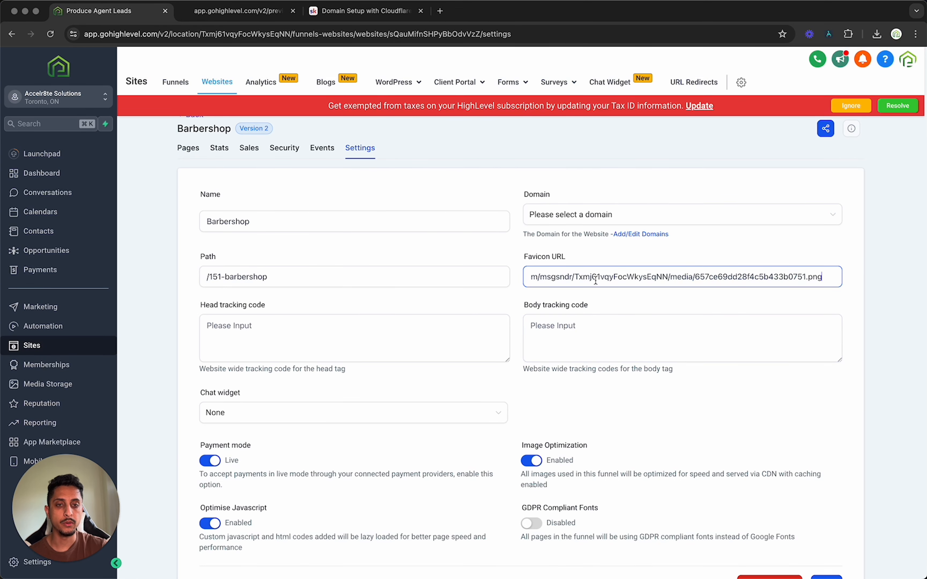
left_click(868, 297)
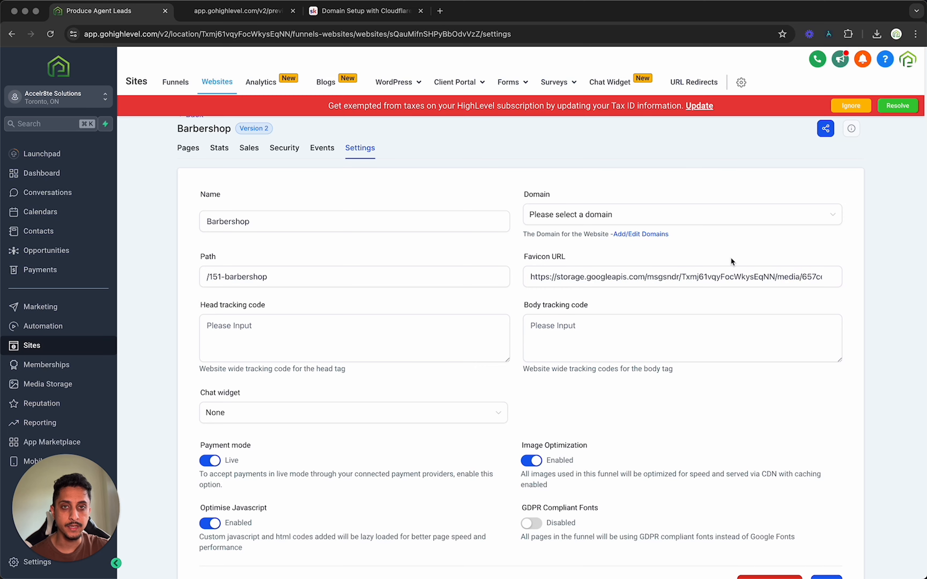
scroll(689, 268, "down", 3)
left_click(825, 516)
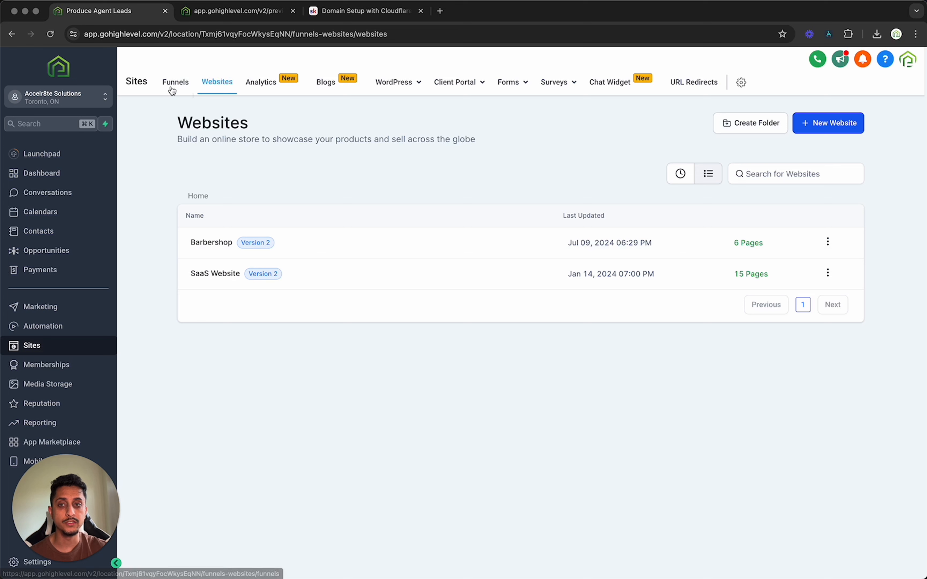
- Open the funnels list, switch to the produceagentleads.com landing page, view its FREE ACCESS sign-up form and close the form
left_click(171, 88)
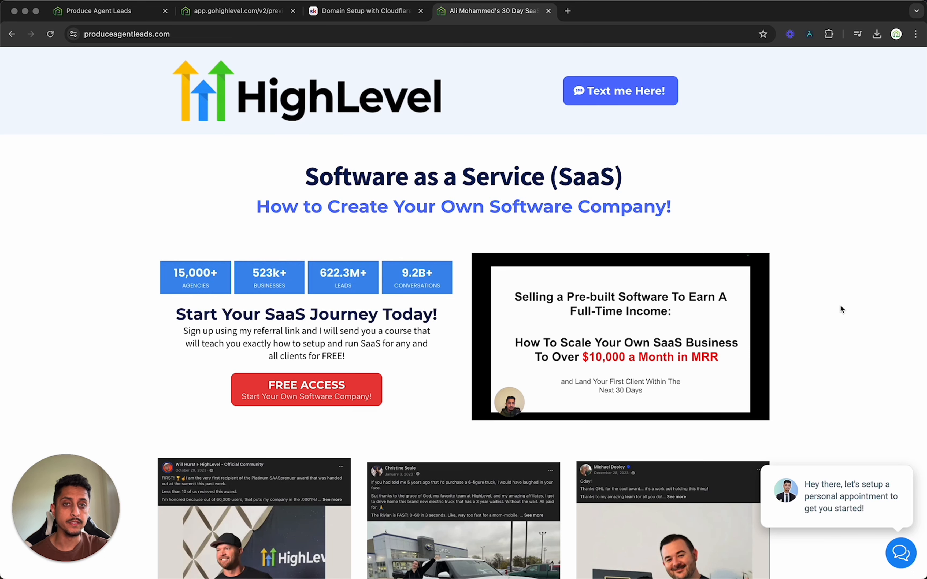
scroll(802, 305, "down", 3)
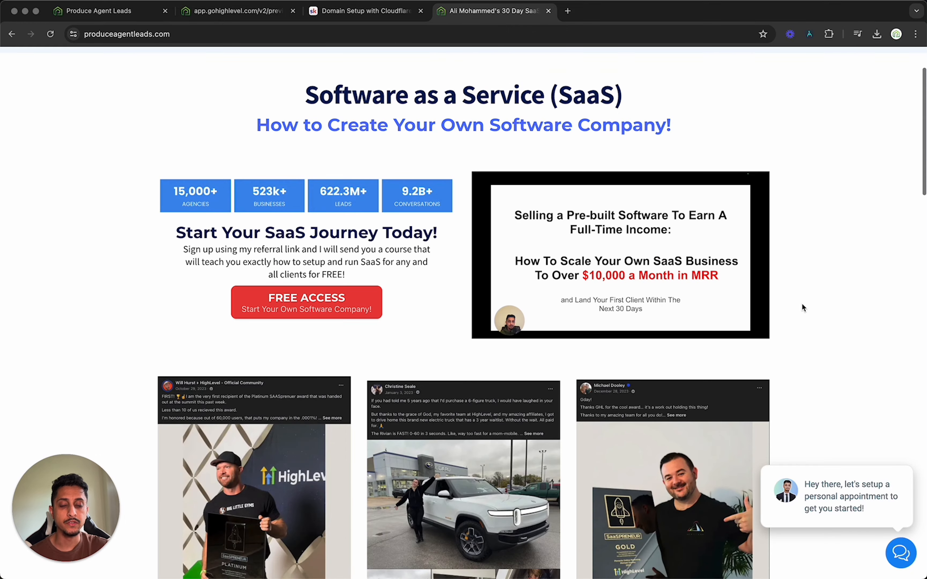
scroll(803, 305, "up", 3)
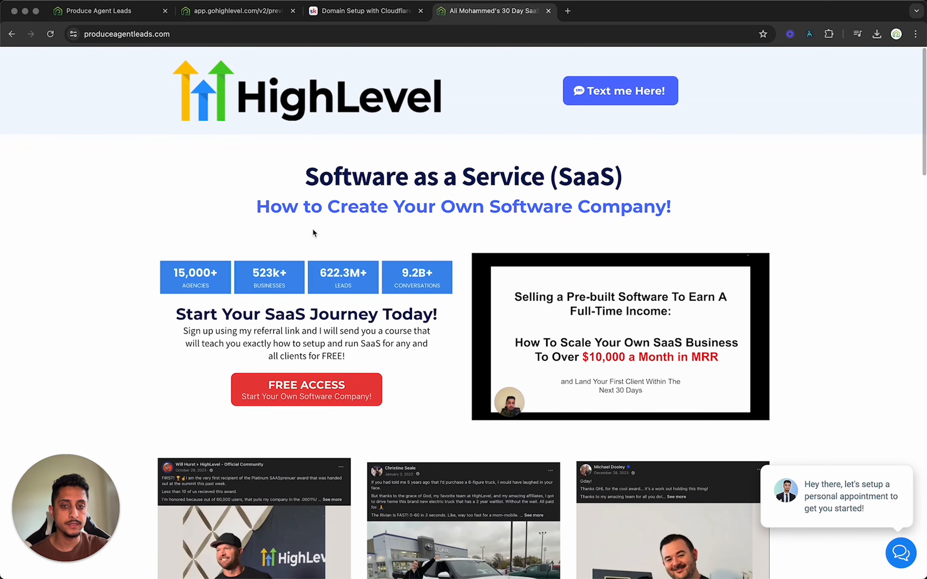
left_click(347, 391)
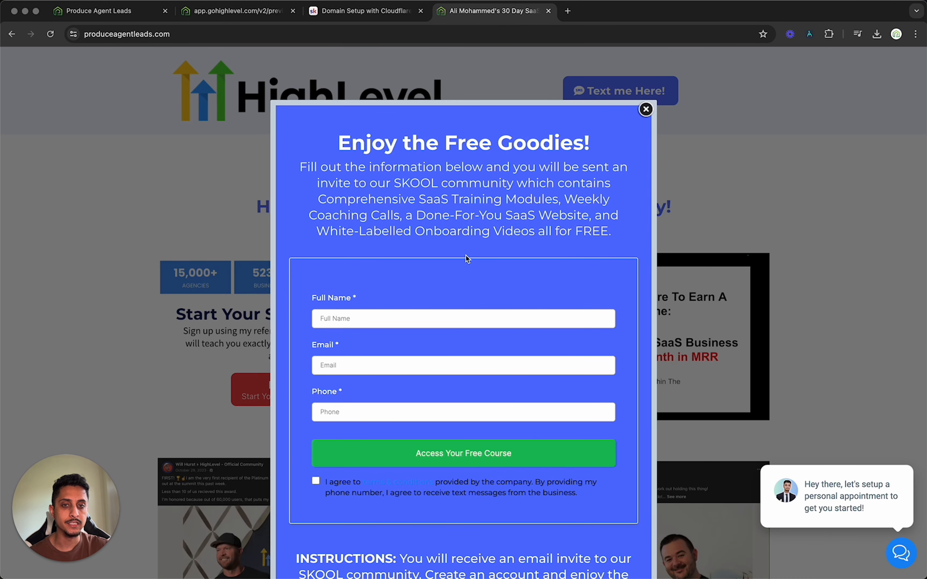
left_click(645, 110)
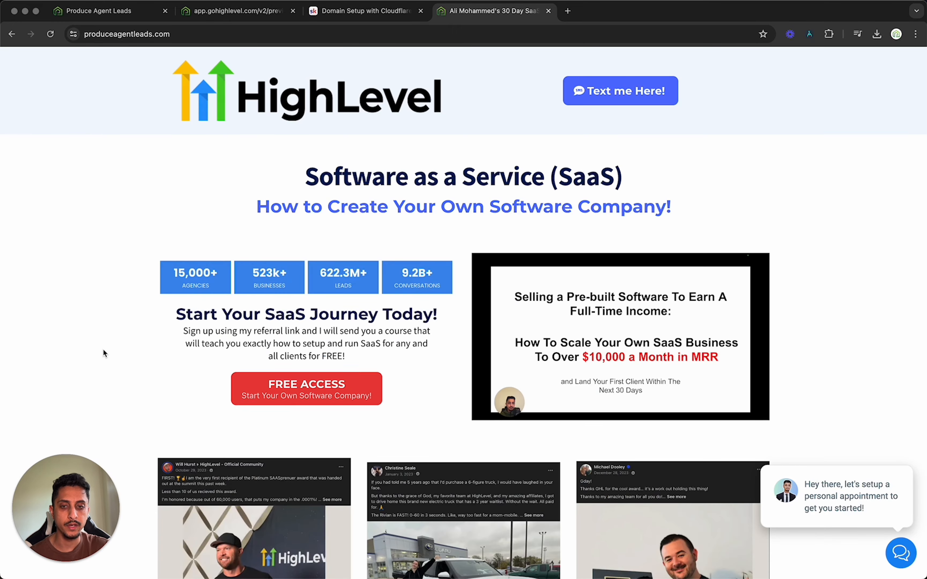
- Examine the produceagentleads.com landing page from the testimonials through the course contents and price comparison to the footer, and return to its beginning
scroll(103, 351, "down", 6)
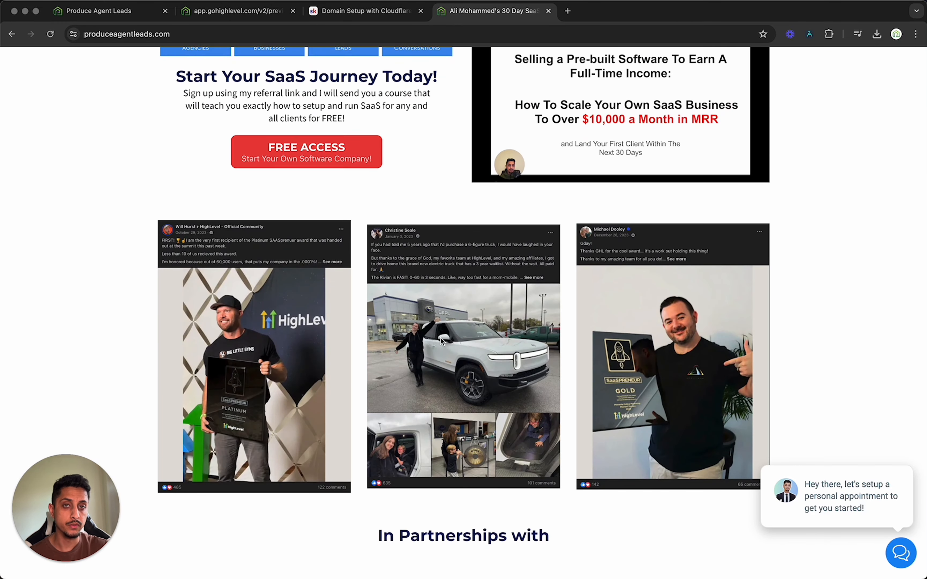
scroll(811, 299, "down", 4)
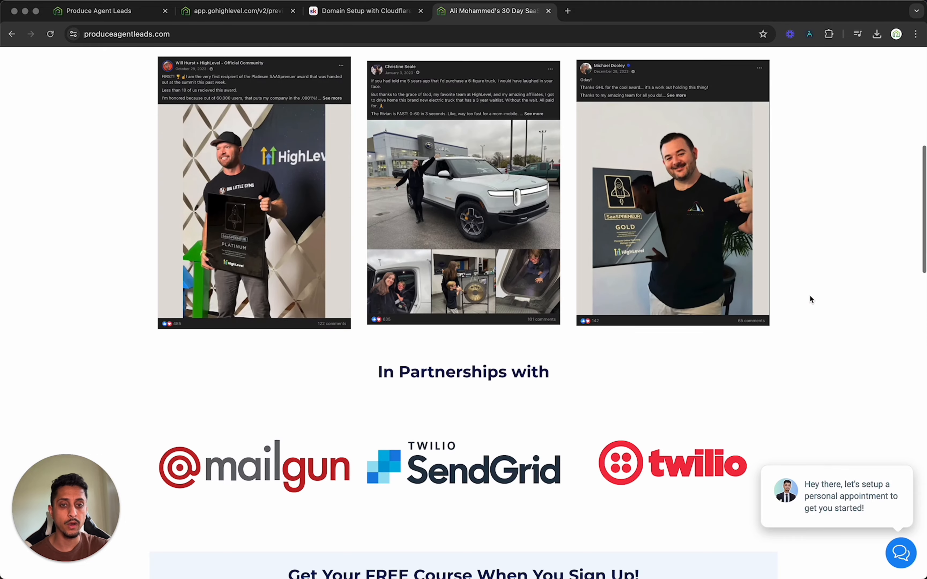
scroll(810, 299, "down", 13)
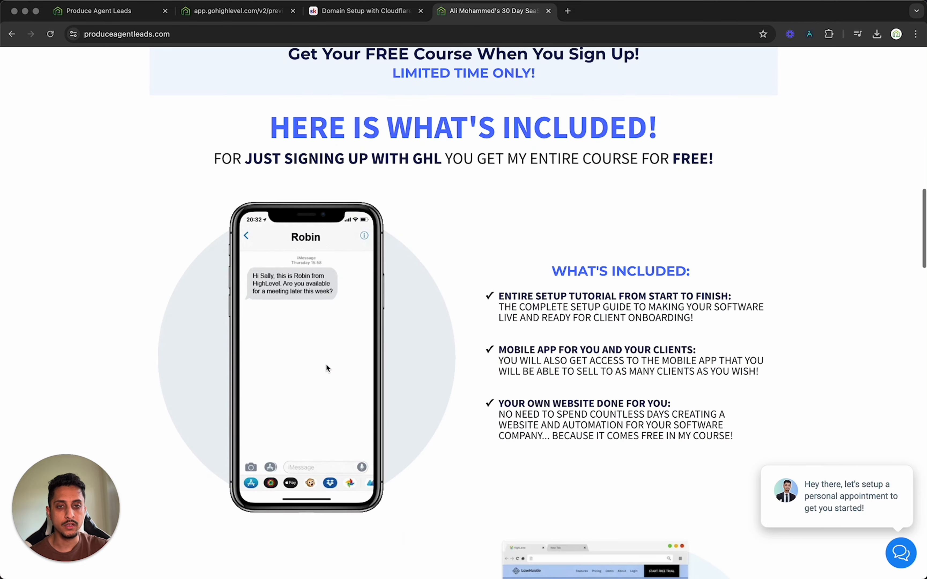
scroll(326, 364, "down", 20)
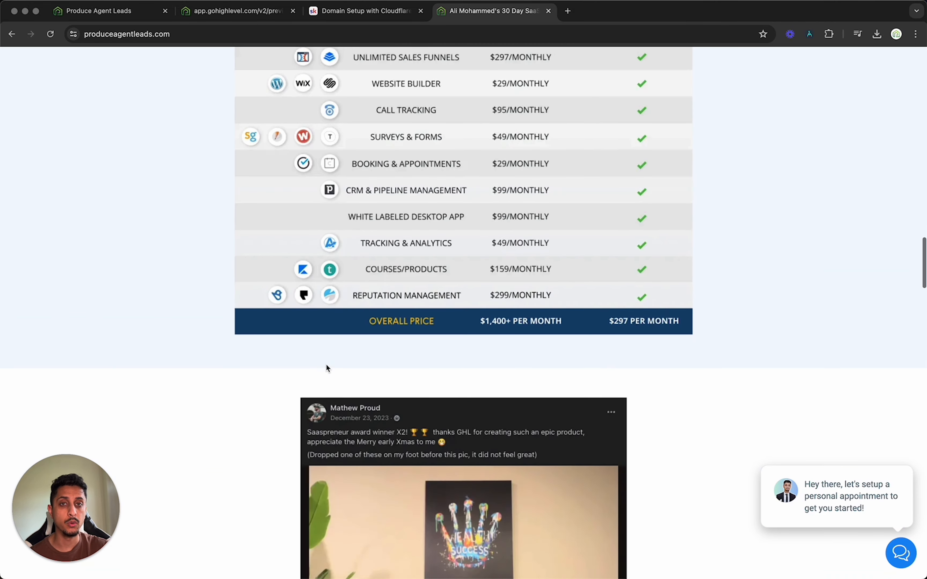
scroll(326, 364, "down", 11)
scroll(326, 365, "down", 5)
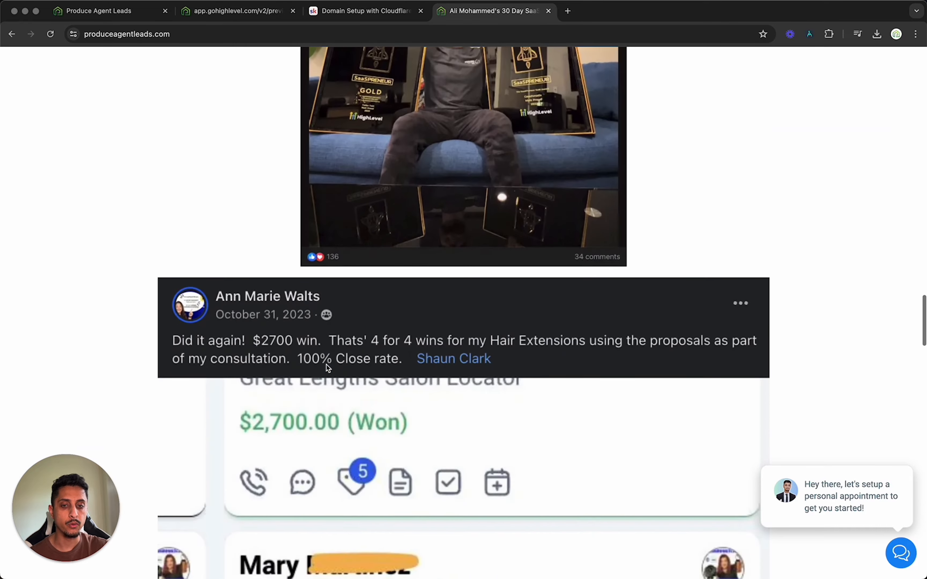
scroll(326, 365, "down", 20)
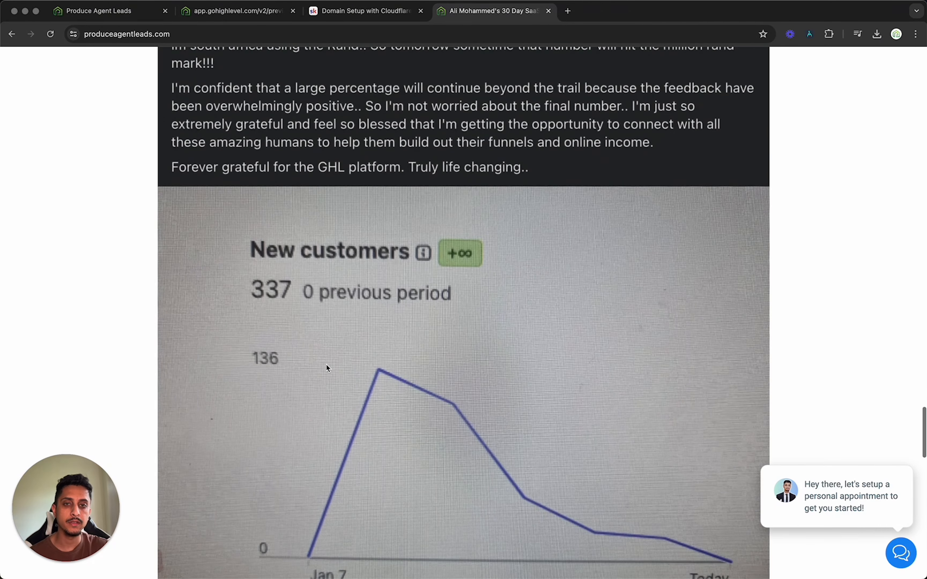
scroll(327, 367, "down", 20)
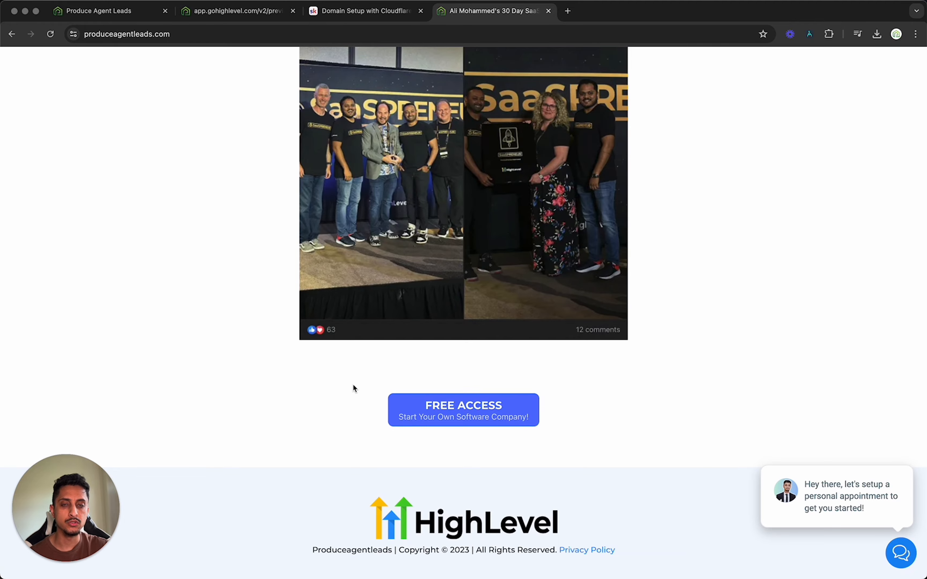
scroll(310, 363, "up", 20)
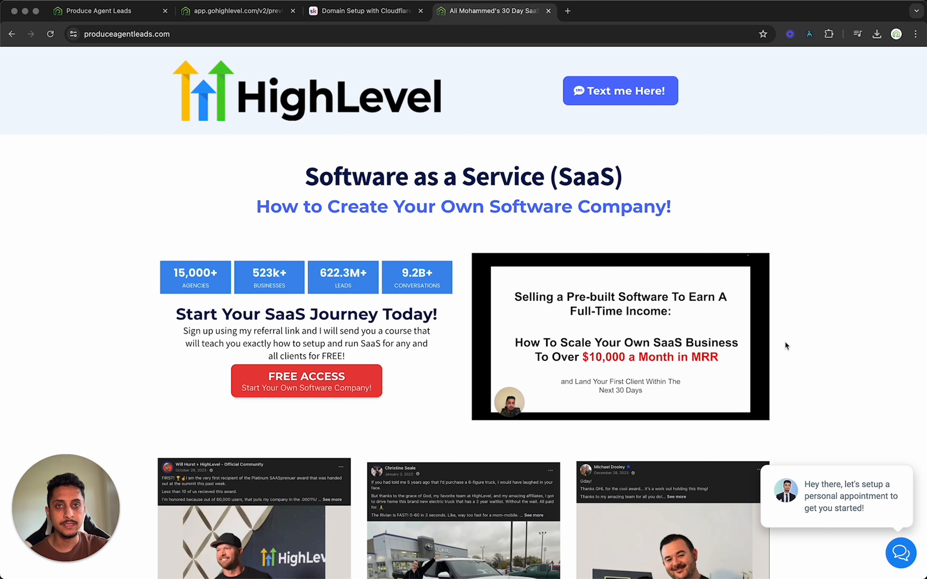
- Return to the HighLevel funnels list, browse the template library for a new funnel, and close it without creating one
key("ctrl+Tab")
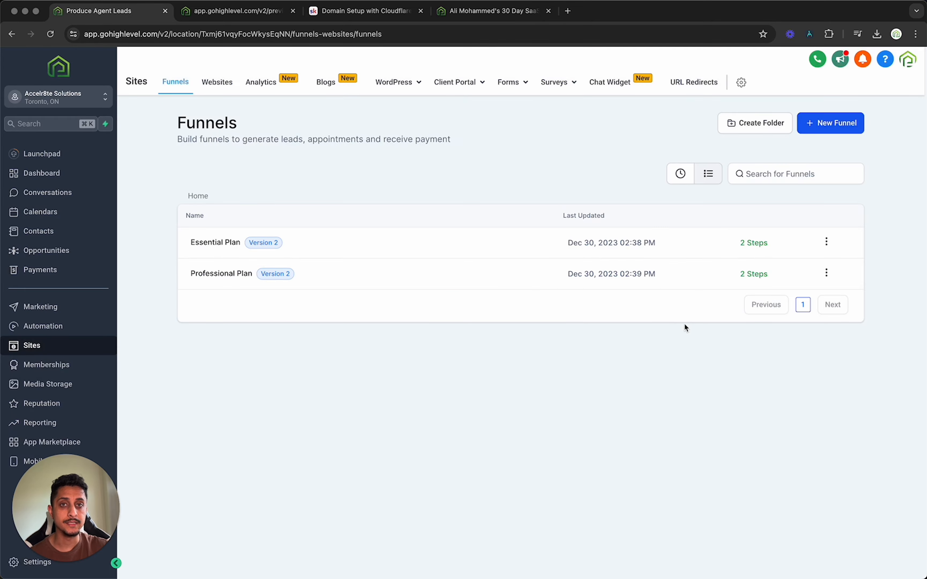
left_click(837, 122)
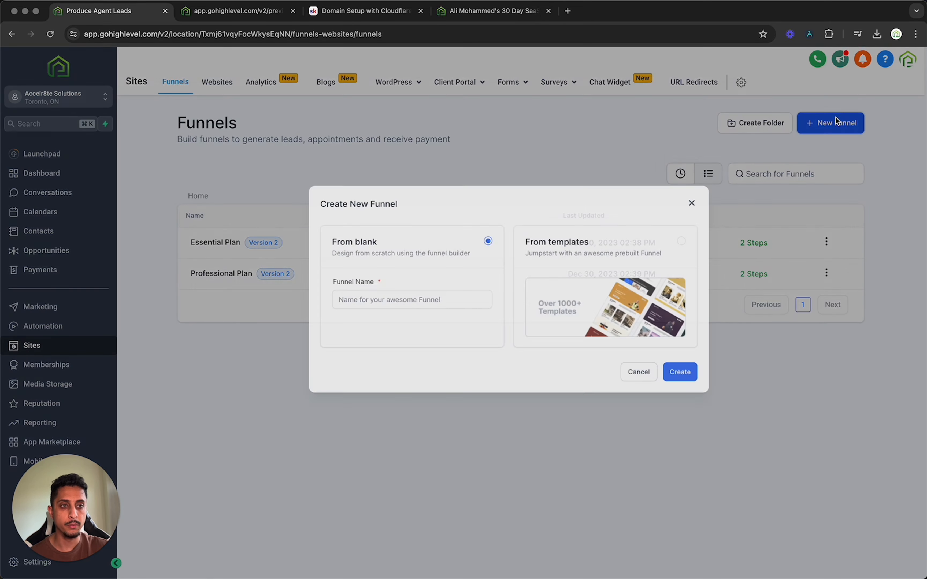
left_click(621, 281)
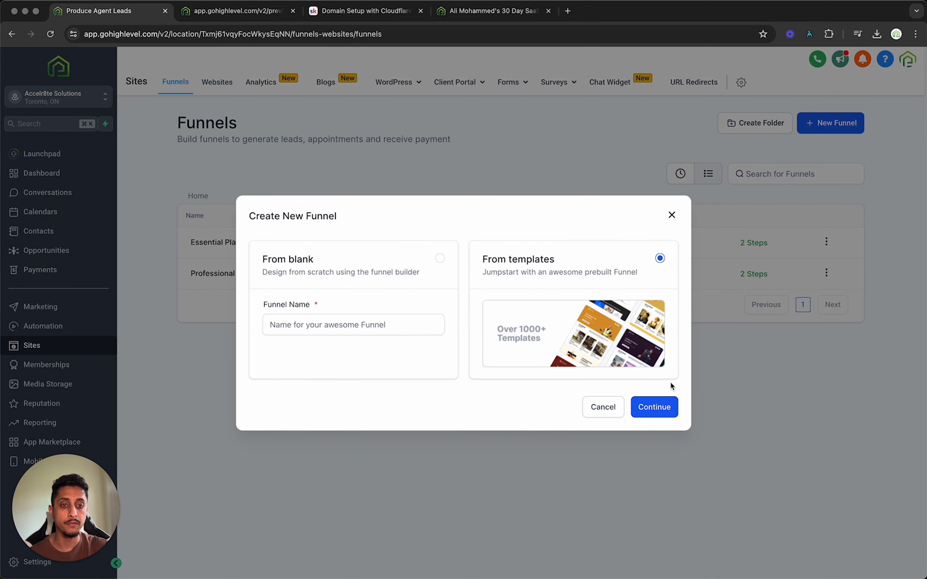
left_click(657, 407)
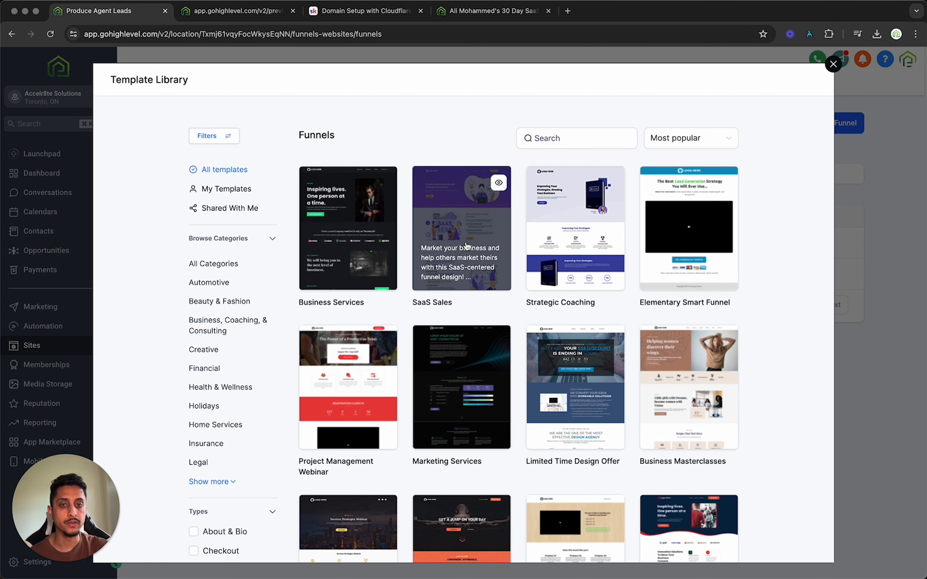
mouse_move(597, 232)
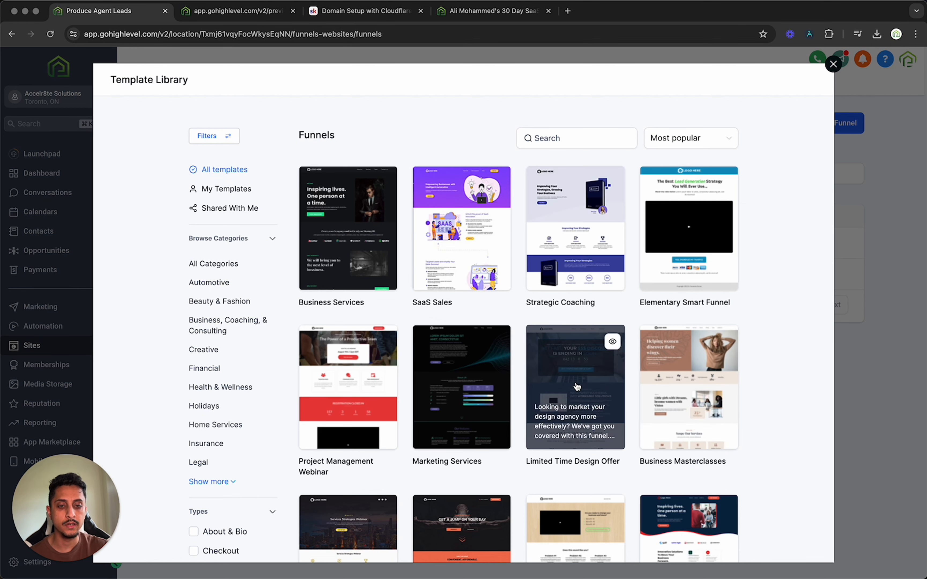
scroll(574, 383, "down", 5)
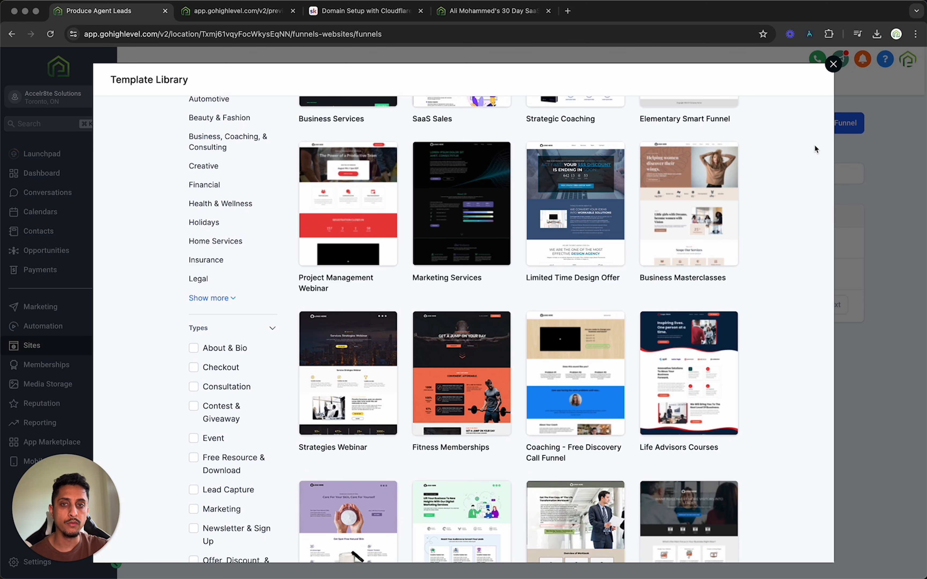
left_click(833, 64)
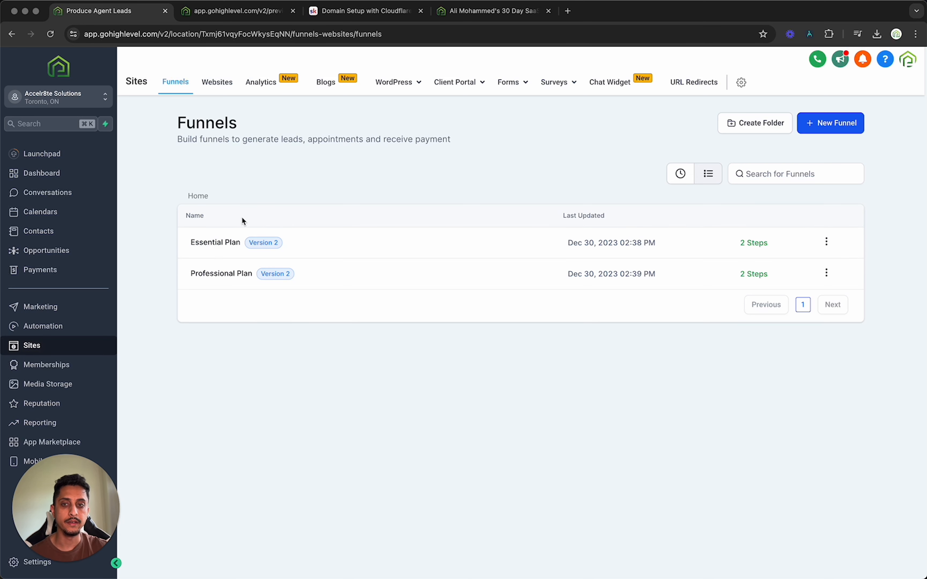
- Review the Essential Plan funnel's settings, covering its domain, path, favicon URL and tracking codes, and leave the funnel
left_click(222, 243)
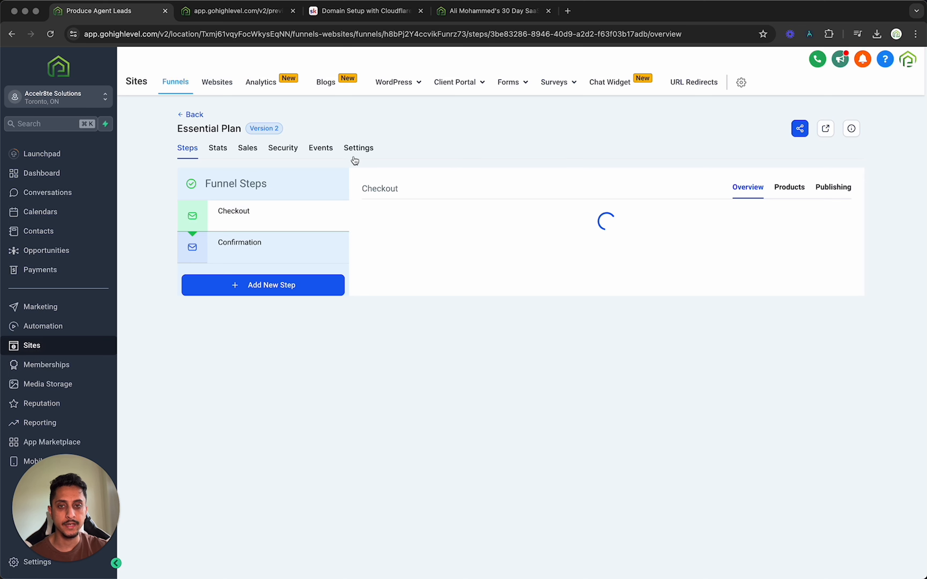
left_click(356, 153)
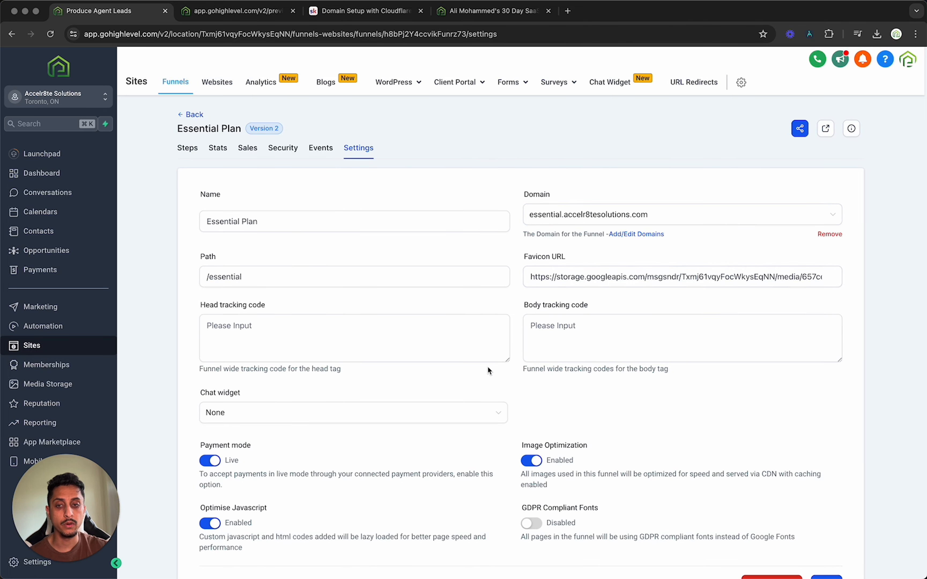
scroll(487, 367, "down", 3)
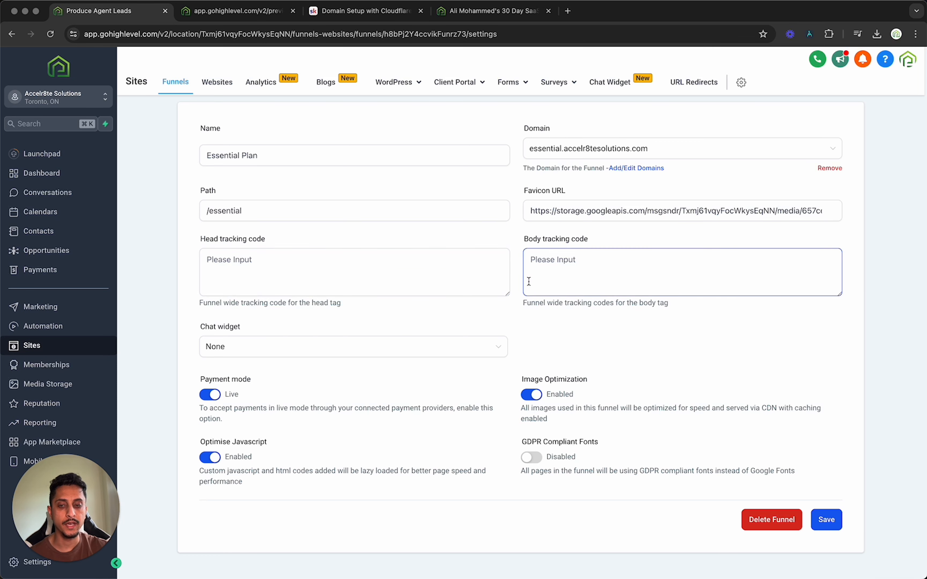
scroll(421, 285, "up", 3)
left_click(192, 114)
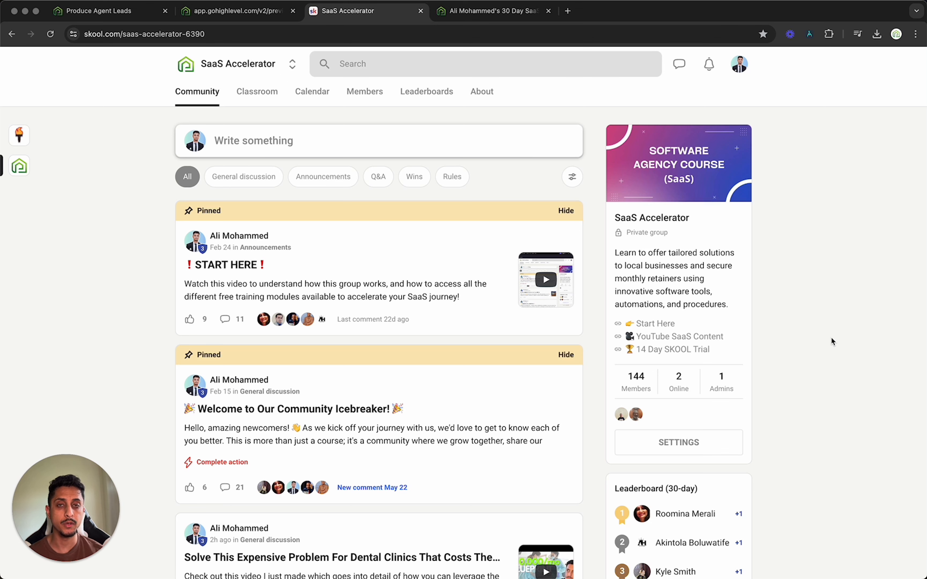
- Switch to the SaaS Accelerator community on Skool and view its Classroom courses
left_click(257, 91)
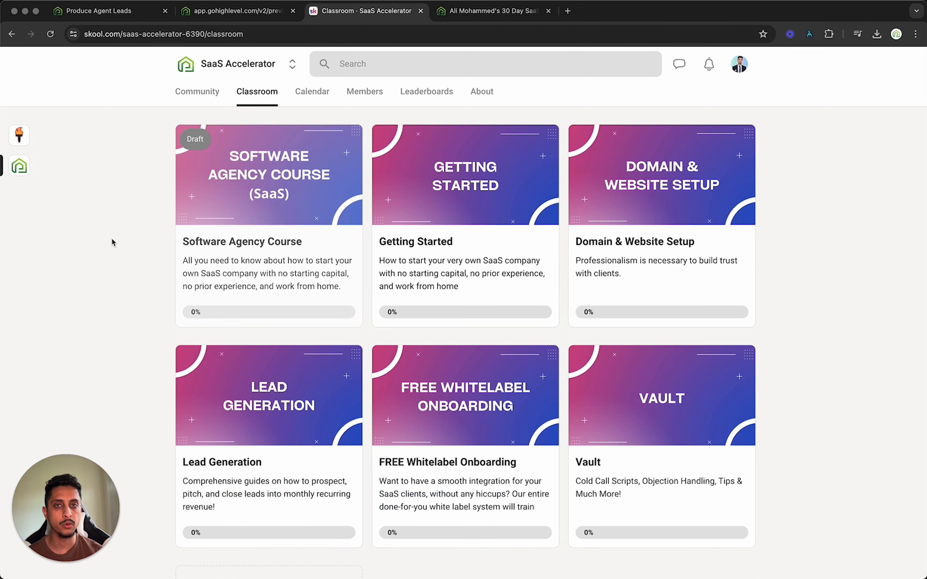